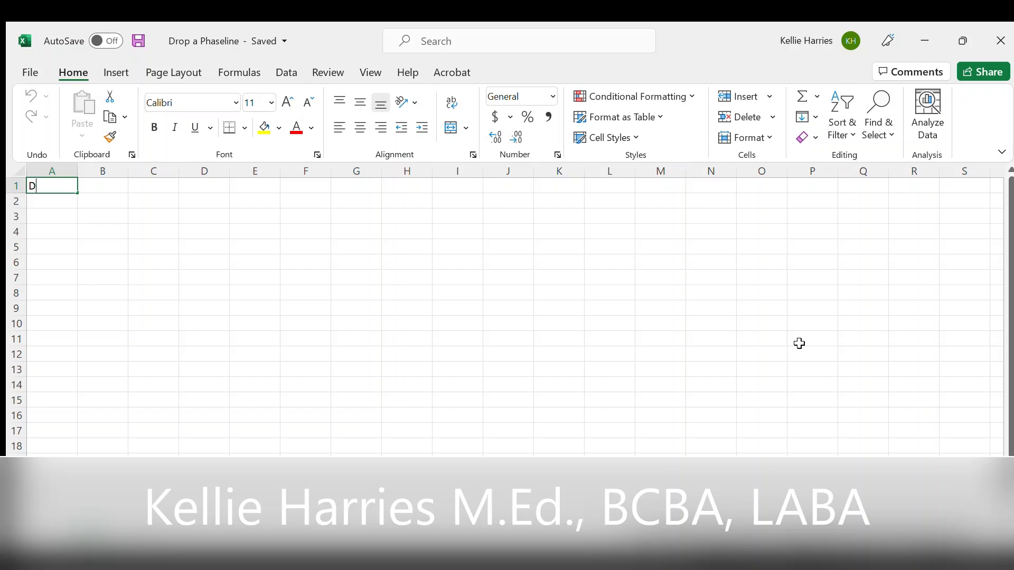
# - Enter the column headers Date, % Accuracy and Phaseline in cells A1 to C1
pyautogui.write('ate')
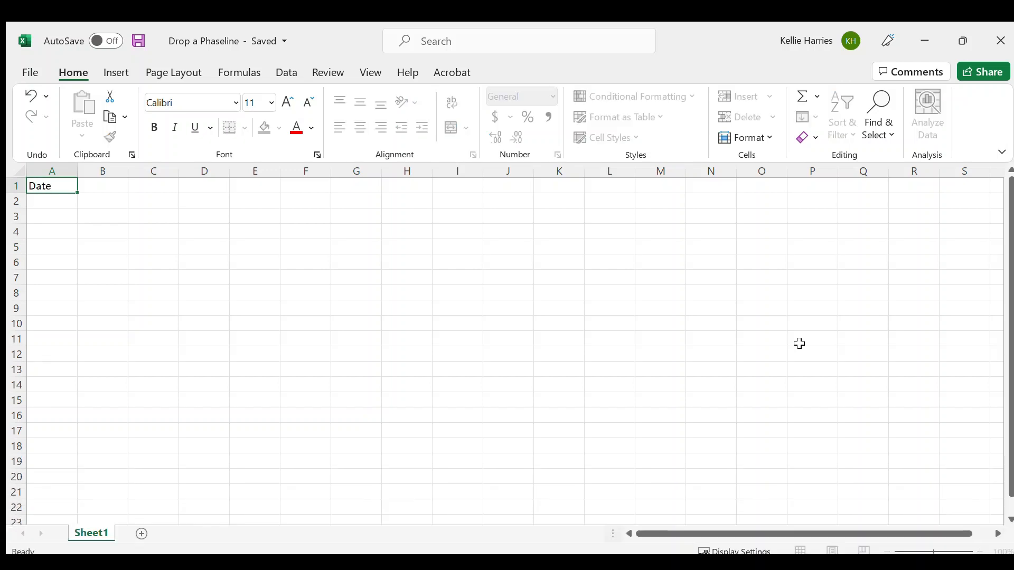
pyautogui.press('Tab')
pyautogui.write('%')
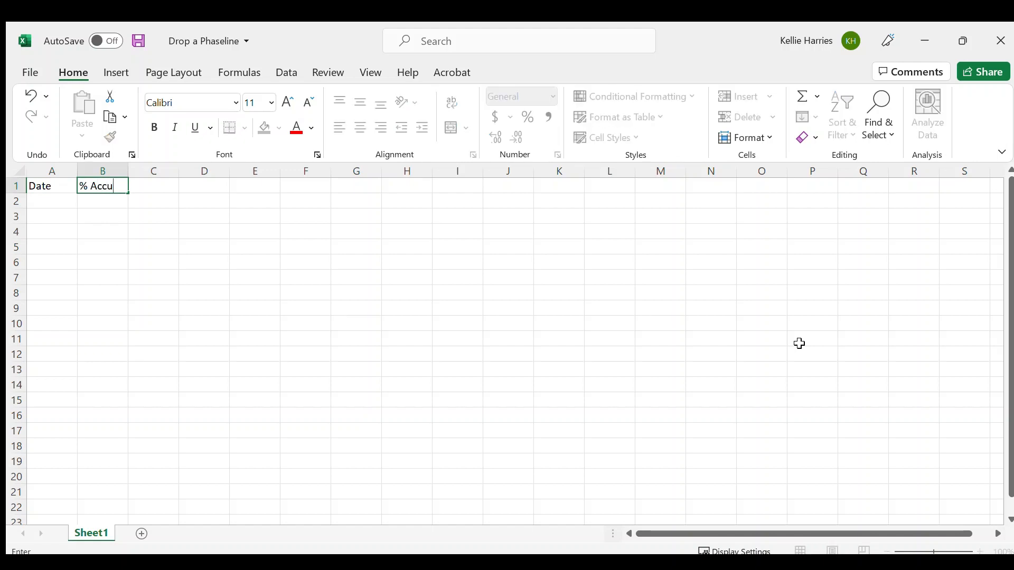
pyautogui.write(' Accuracy')
pyautogui.press('Tab')
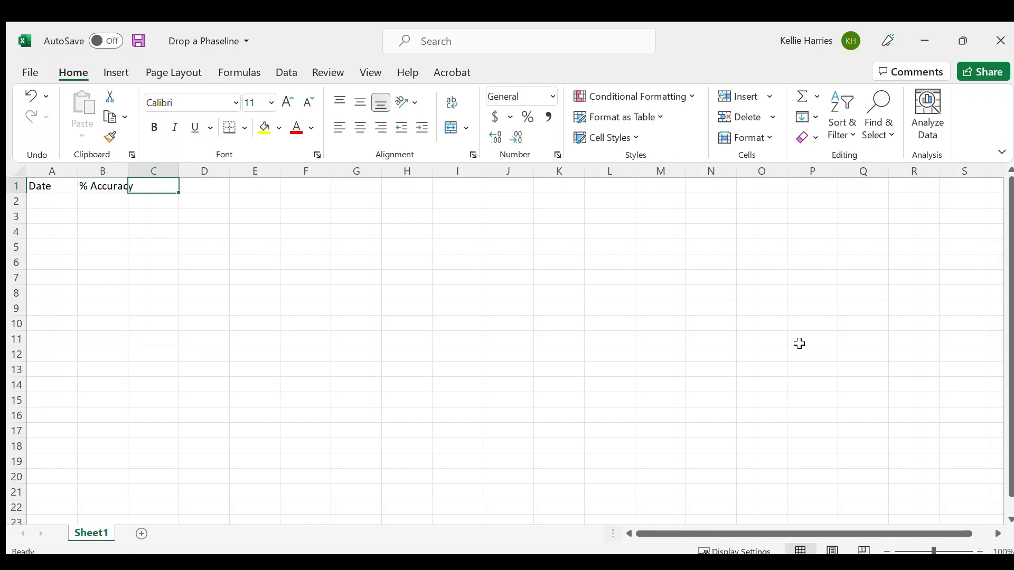
pyautogui.write('Phaseline')
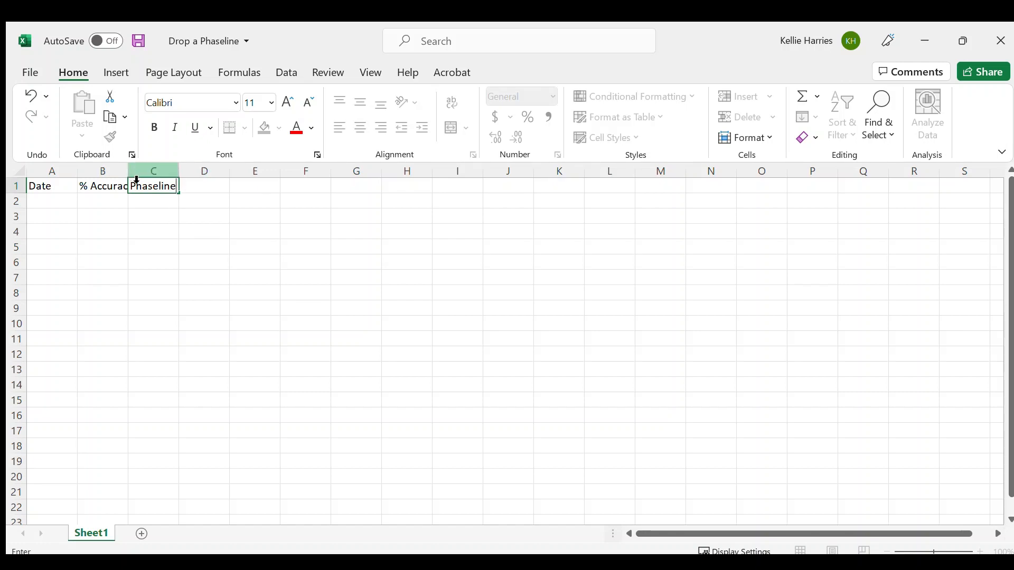
pyautogui.click(183, 213)
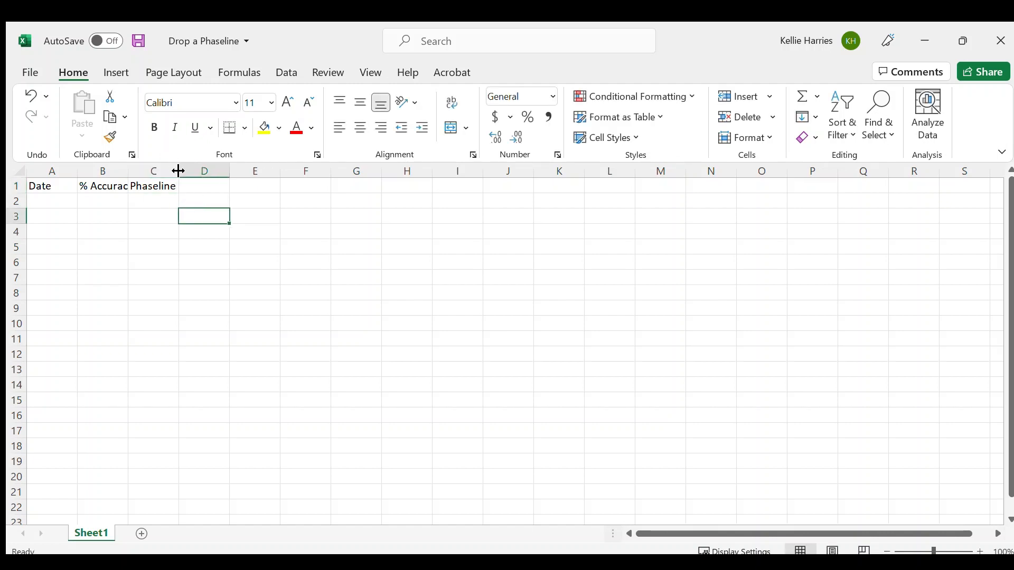
# - Widen columns B and C so that the % Accuracy and Phaseline headers fit with room to spare
pyautogui.moveTo(178, 171); pyautogui.dragTo(198, 170)
pyautogui.moveTo(129, 177); pyautogui.dragTo(147, 174)
pyautogui.click(248, 185)
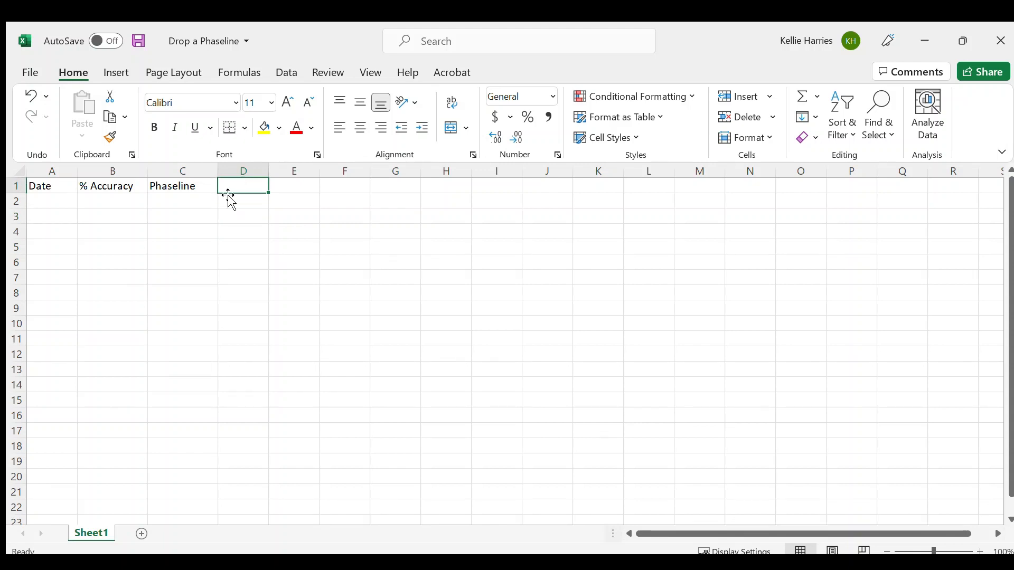
# - Fill the header row from A1 to R1 with light blue
pyautogui.click(63, 186)
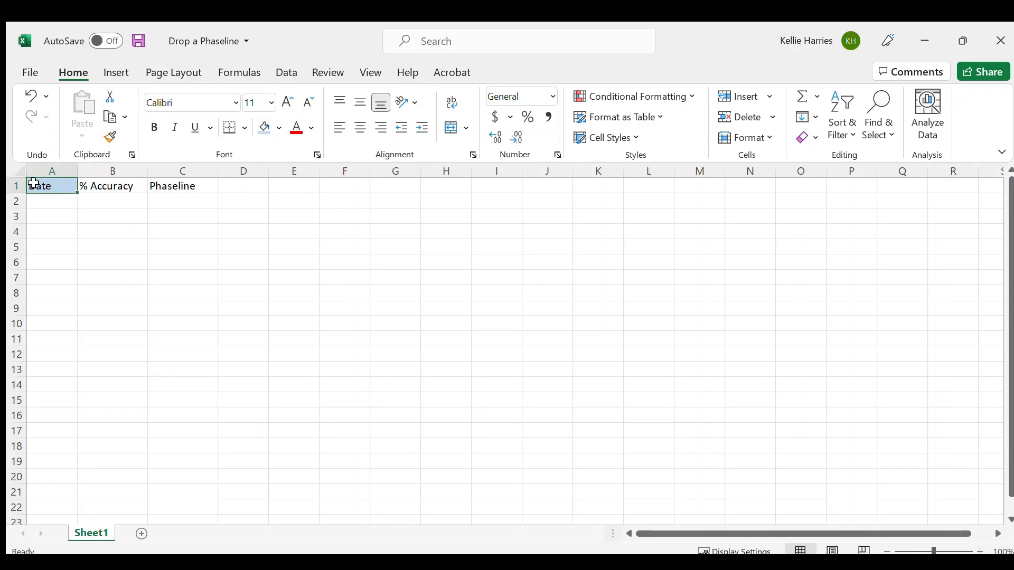
pyautogui.moveTo(28, 186); pyautogui.dragTo(956, 186)
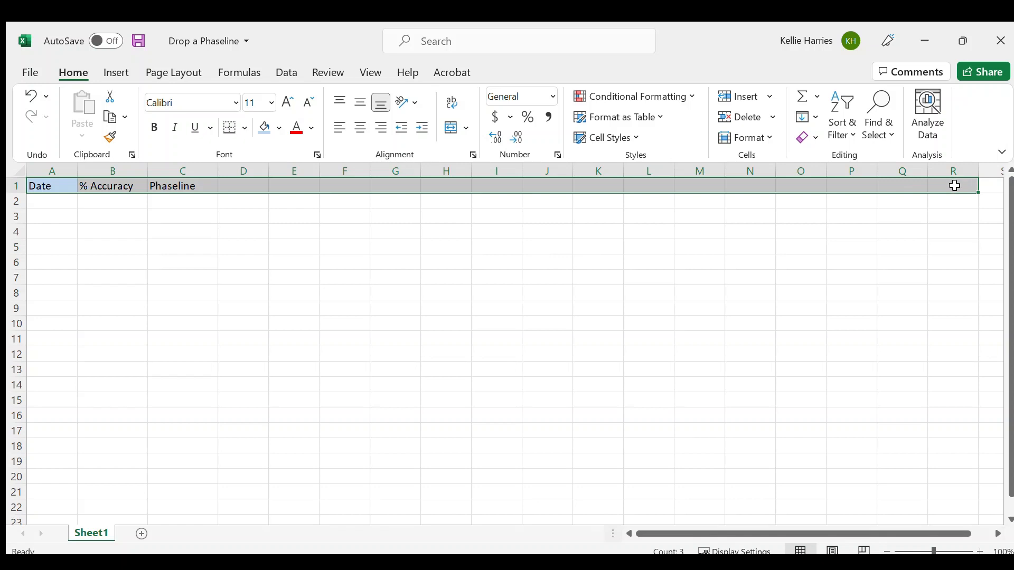
pyautogui.click(264, 129)
# - Enter the starting date 11/17/21 in cell A2 under the Date header
pyautogui.click(58, 202)
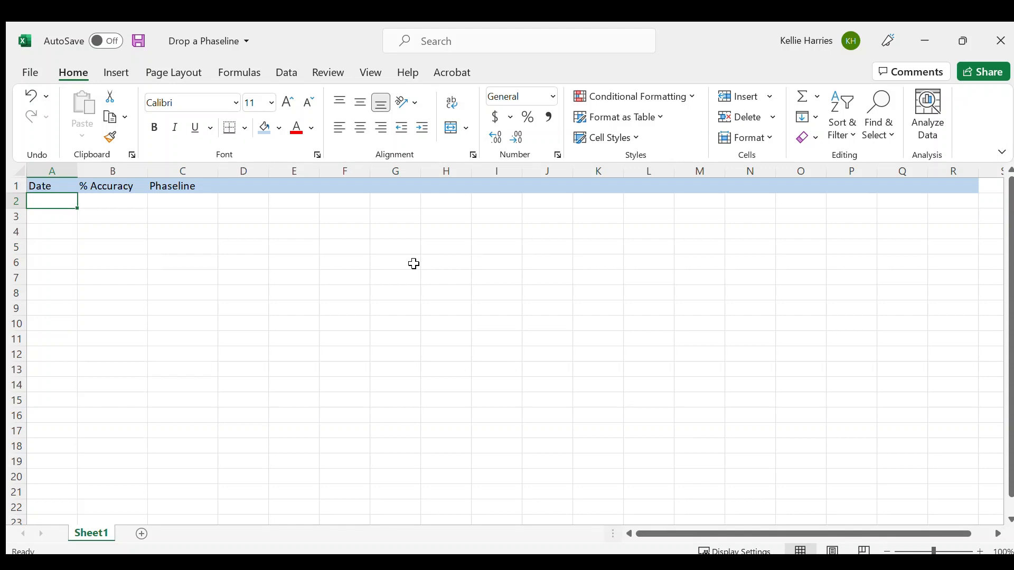
pyautogui.write('11/')
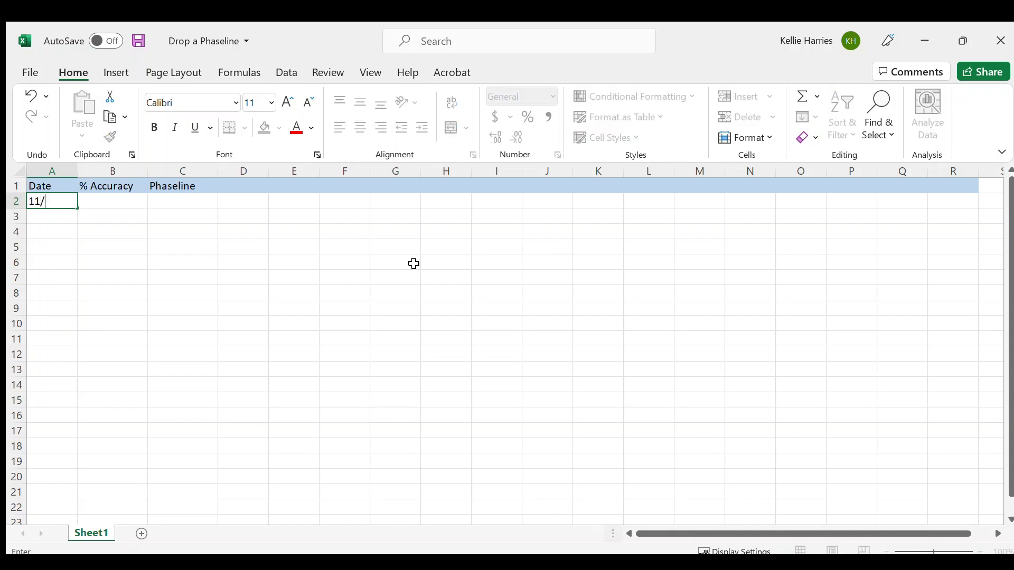
pyautogui.write('17/21')
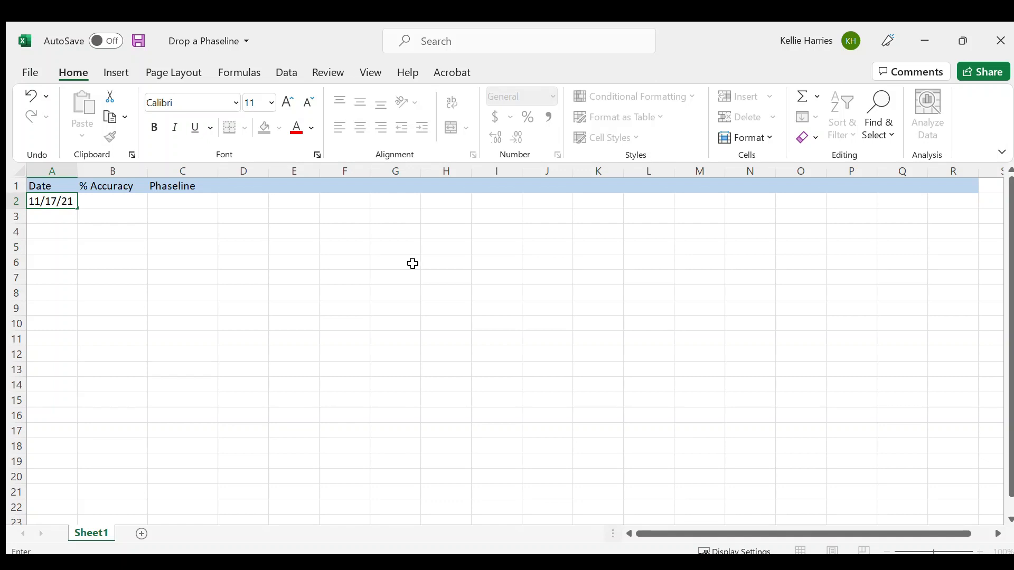
pyautogui.click(136, 231)
# - Fill column A with consecutive daily dates from 11/17/2021 in A2 down to 1/31/2022 in A77
pyautogui.click(53, 202)
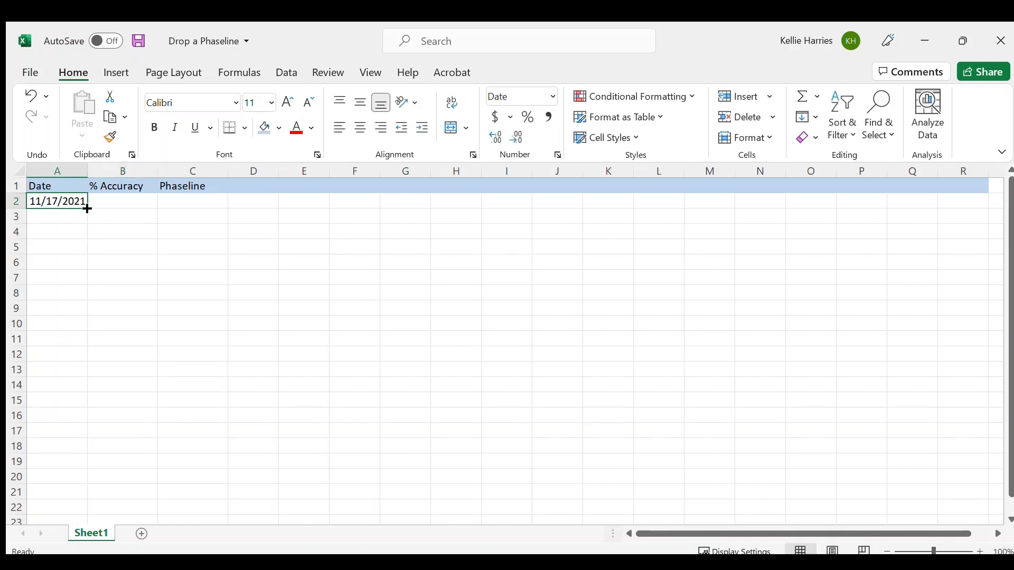
pyautogui.moveTo(87, 209); pyautogui.dragTo(87, 502)
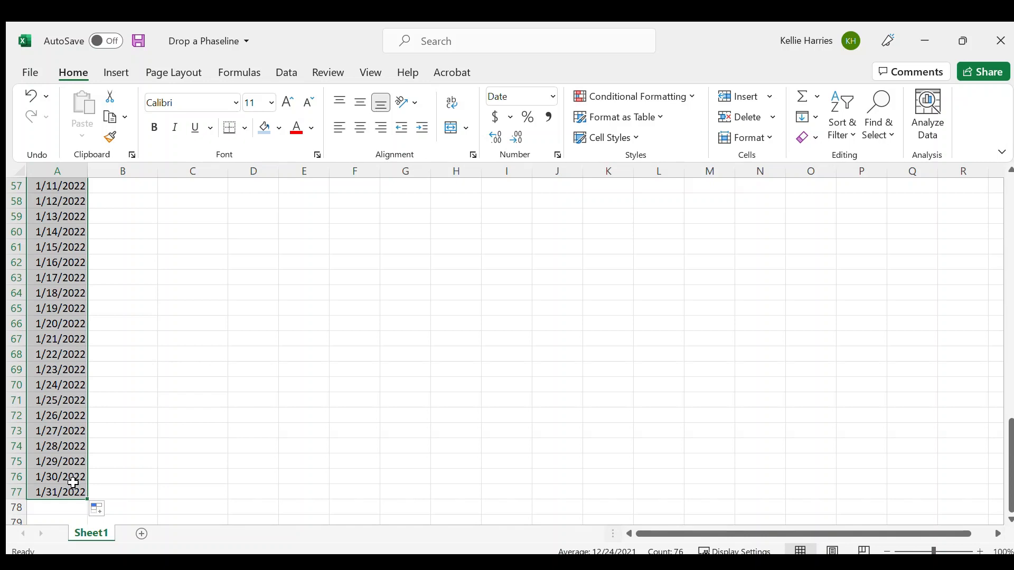
pyautogui.scroll(15, 84, 462)
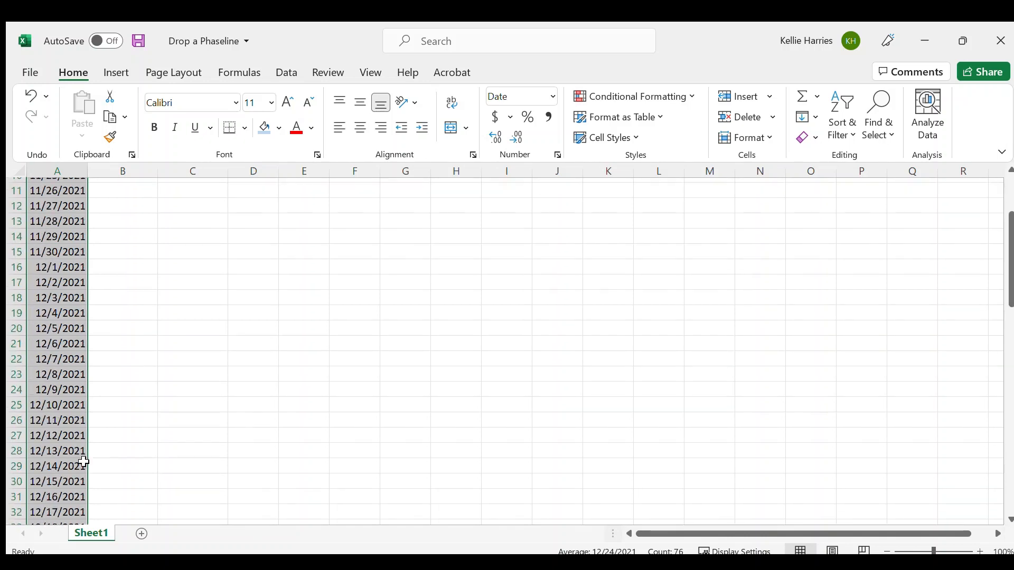
pyautogui.scroll(3, 84, 462)
pyautogui.click(58, 207)
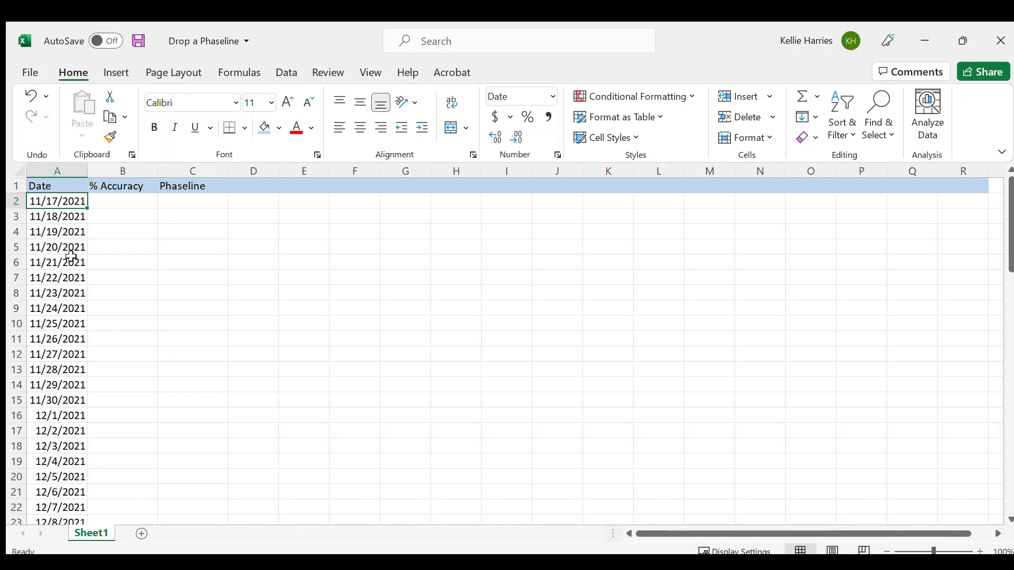
# - Extend the daily date series in column A from 1/31/2022 to beyond 9/15/2022
pyautogui.scroll(-20, 73, 256)
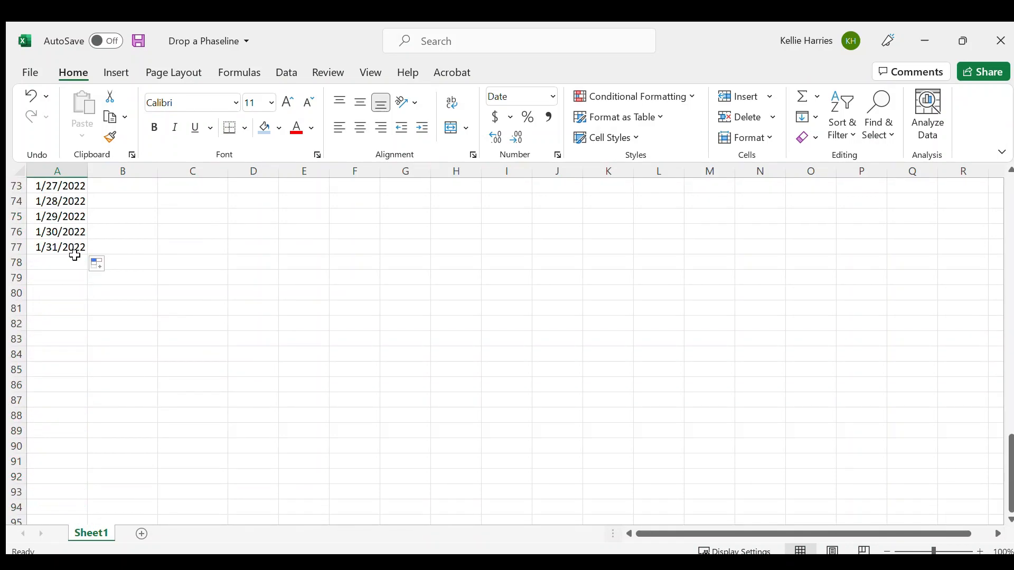
pyautogui.click(56, 244)
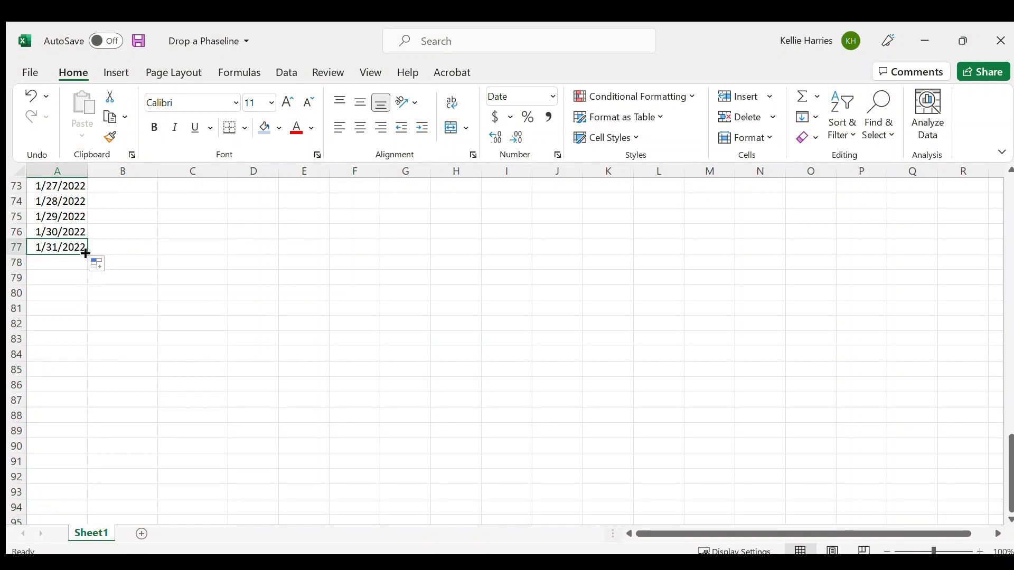
pyautogui.moveTo(86, 254); pyautogui.dragTo(74, 494)
pyautogui.scroll(13, 162, 370)
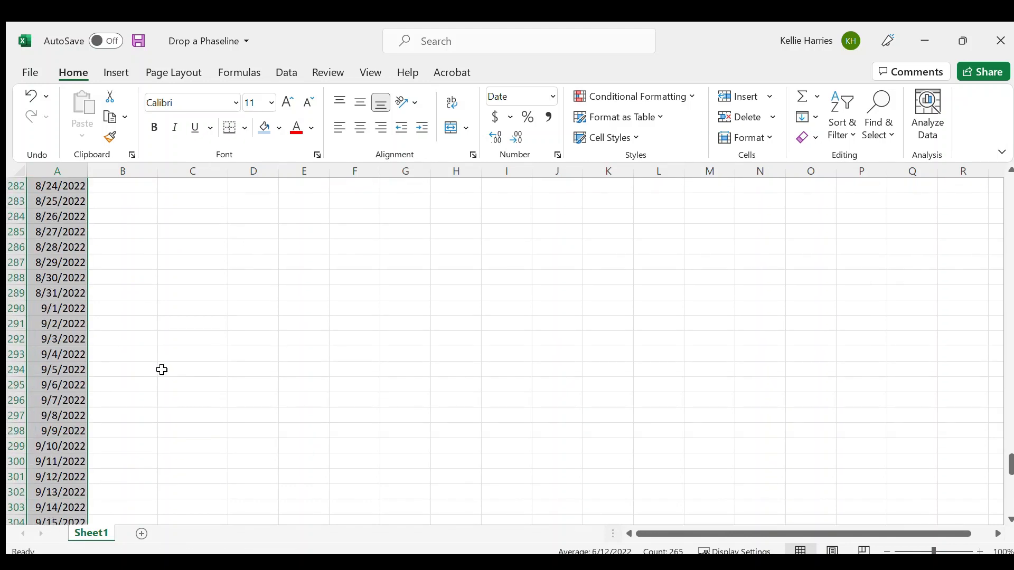
pyautogui.scroll(20, 162, 370)
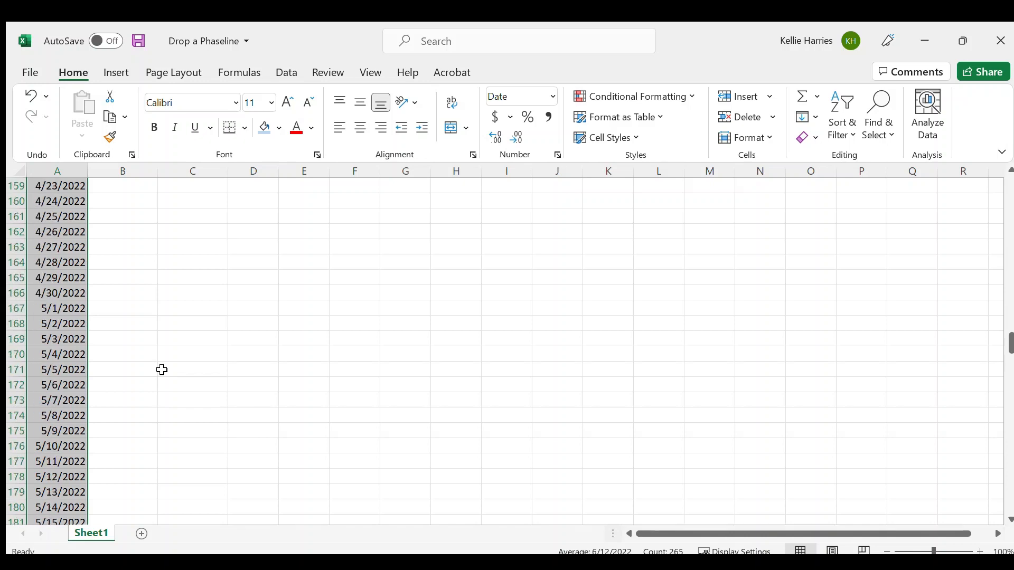
pyautogui.scroll(20, 162, 370)
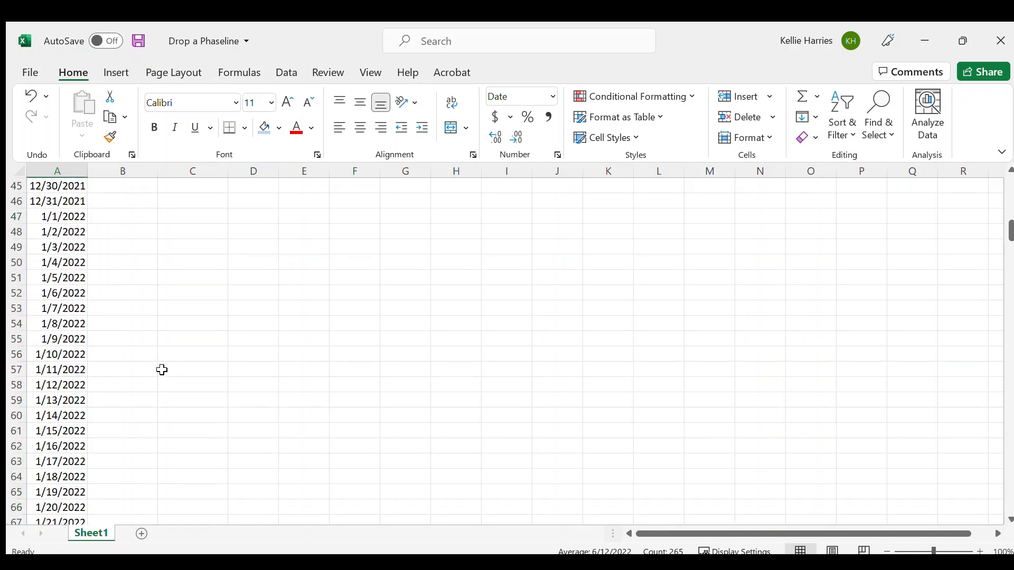
pyautogui.scroll(15, 163, 370)
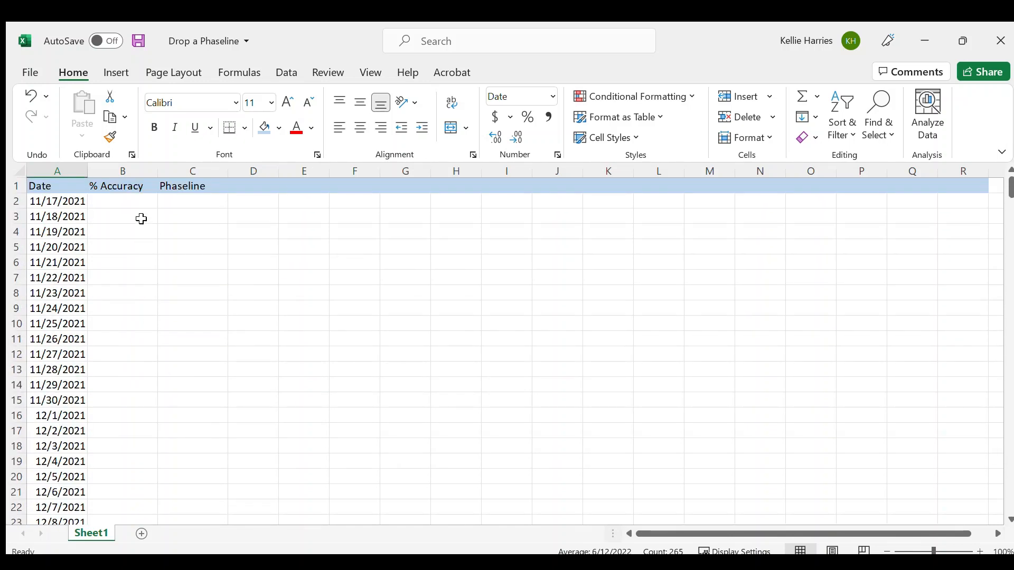
# - Enter % Accuracy values of 40 for 11/17/2021 in B2 and 30 for 11/19/2021 in B4
pyautogui.click(121, 200)
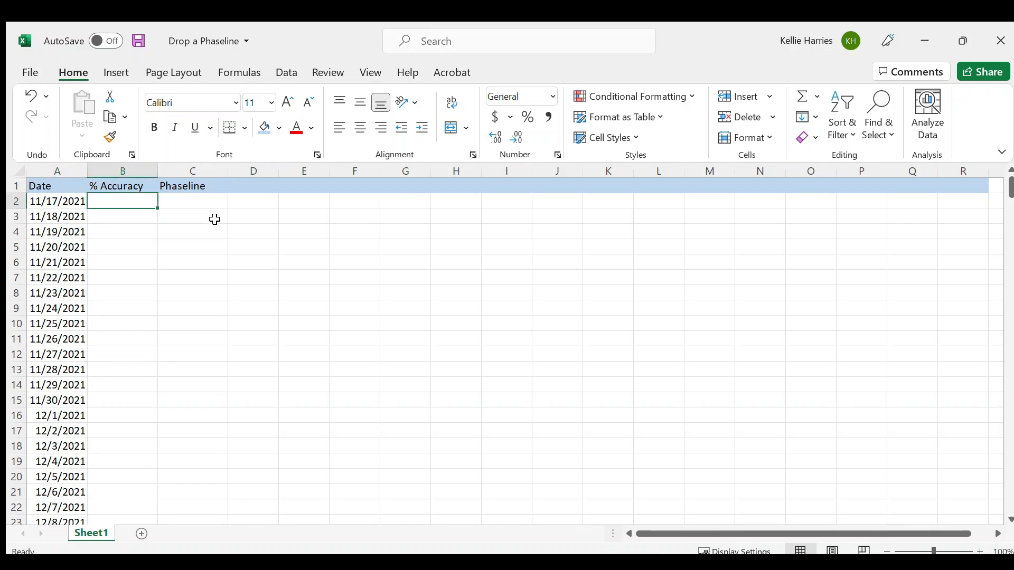
pyautogui.write('4')
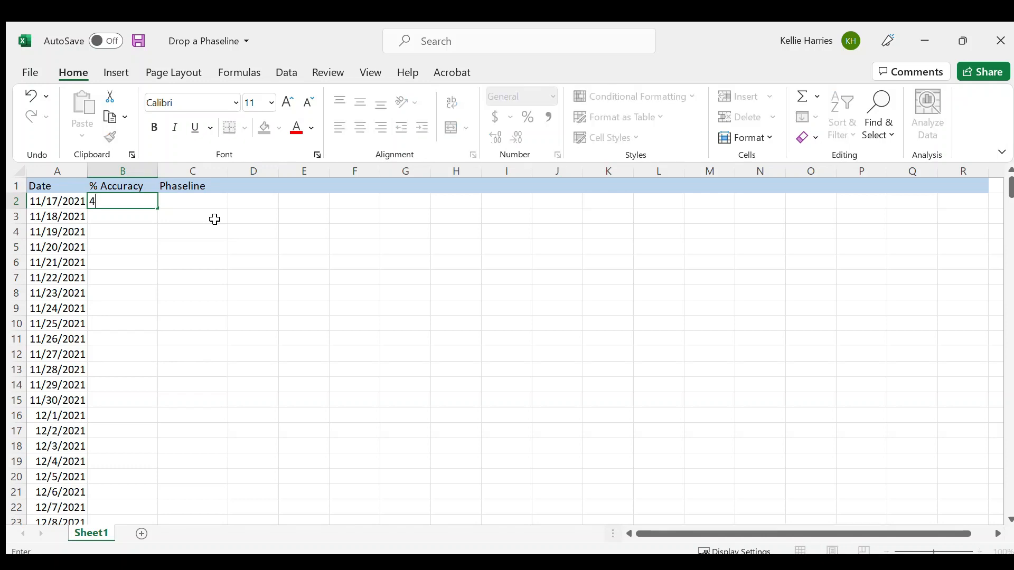
pyautogui.write('0')
pyautogui.press('Return')
pyautogui.press('Return')
pyautogui.write('30')
pyautogui.press('Return')
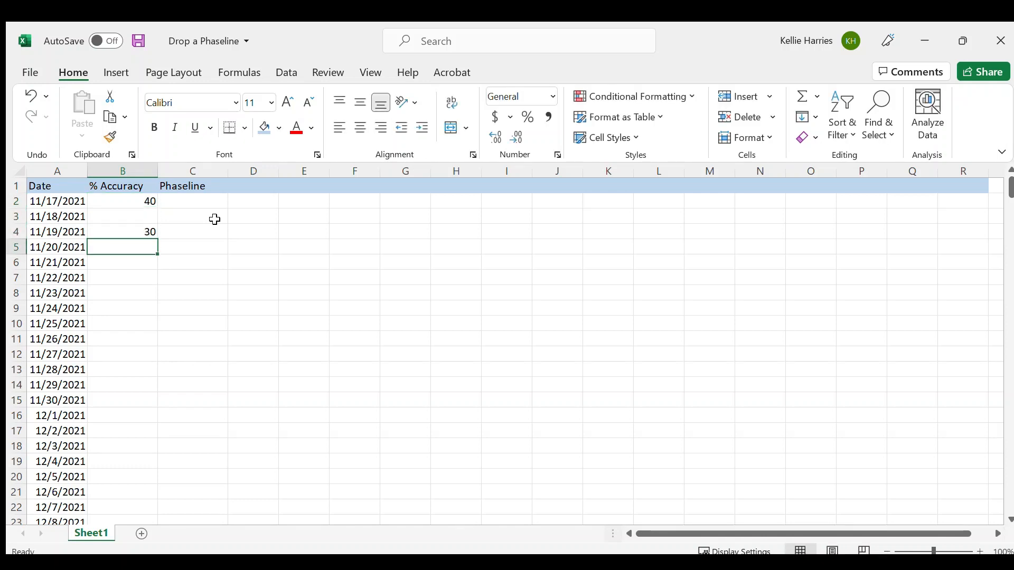
# - Enter % Accuracy values of 50 for 11/21/2021, 40 for 11/24/2021 and 30 for 11/26/2021
pyautogui.press('Return')
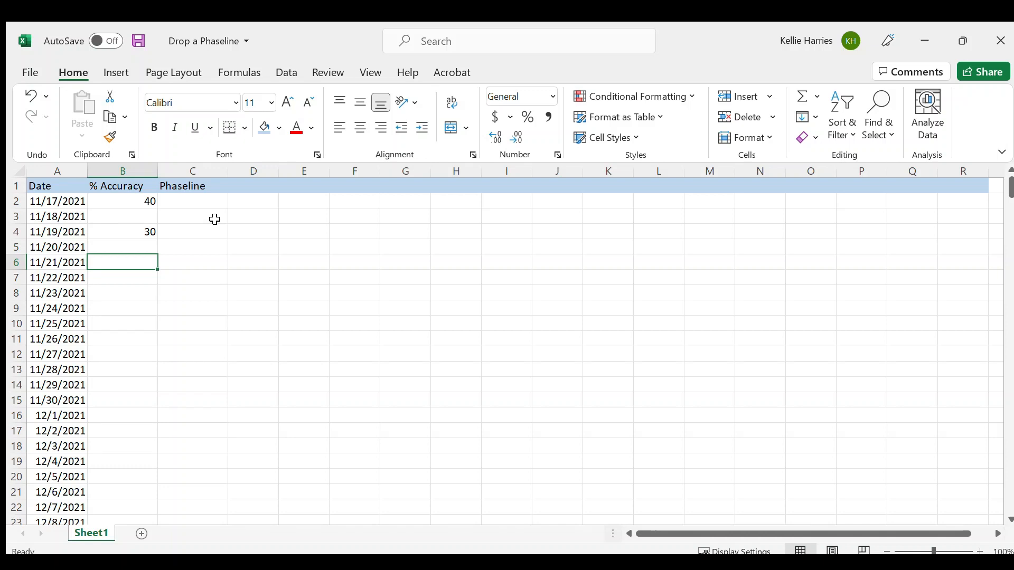
pyautogui.write('50')
pyautogui.press('Return')
pyautogui.press('Return')
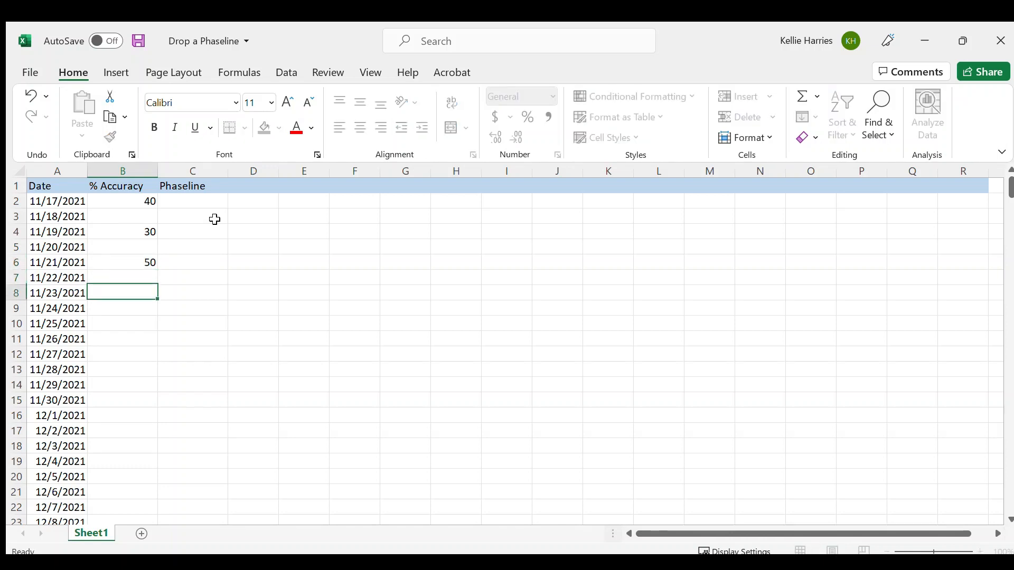
pyautogui.press('Return')
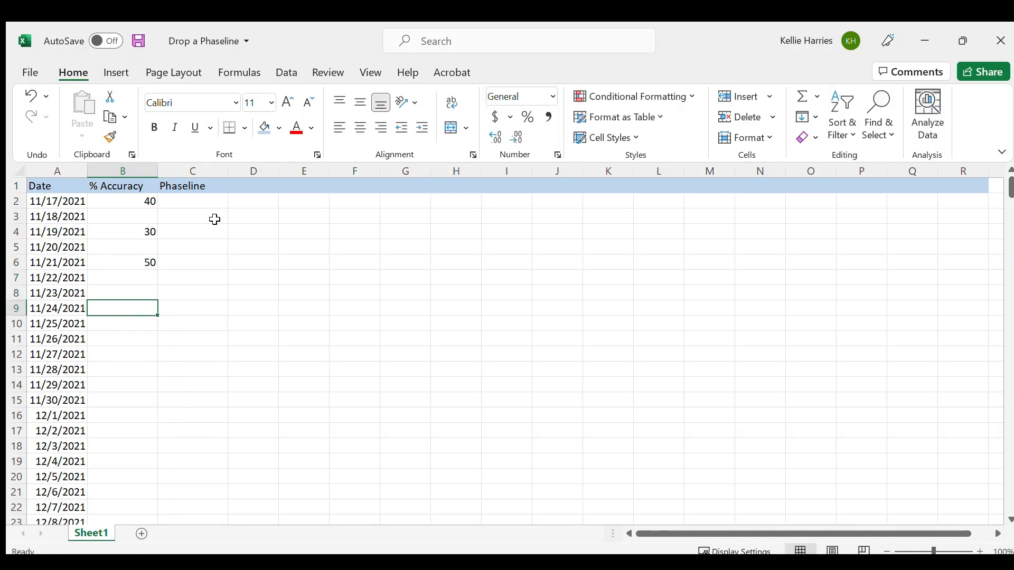
pyautogui.write('40')
pyautogui.press('Return')
pyautogui.press('Return')
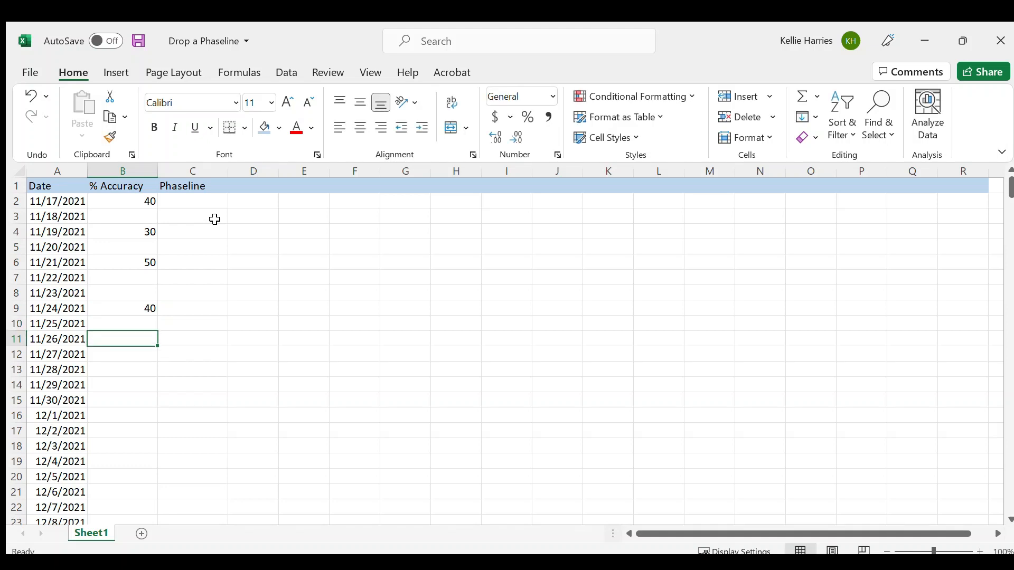
pyautogui.write('30')
pyautogui.press('Return')
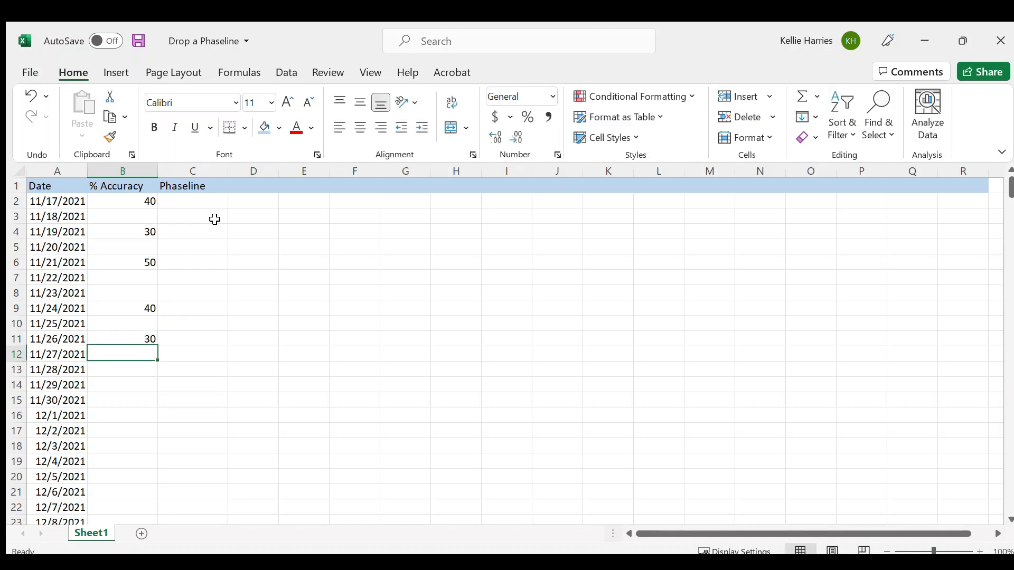
# - Enter the phaseline label FP in cell C13 for 11/28/2021
pyautogui.press('Return')
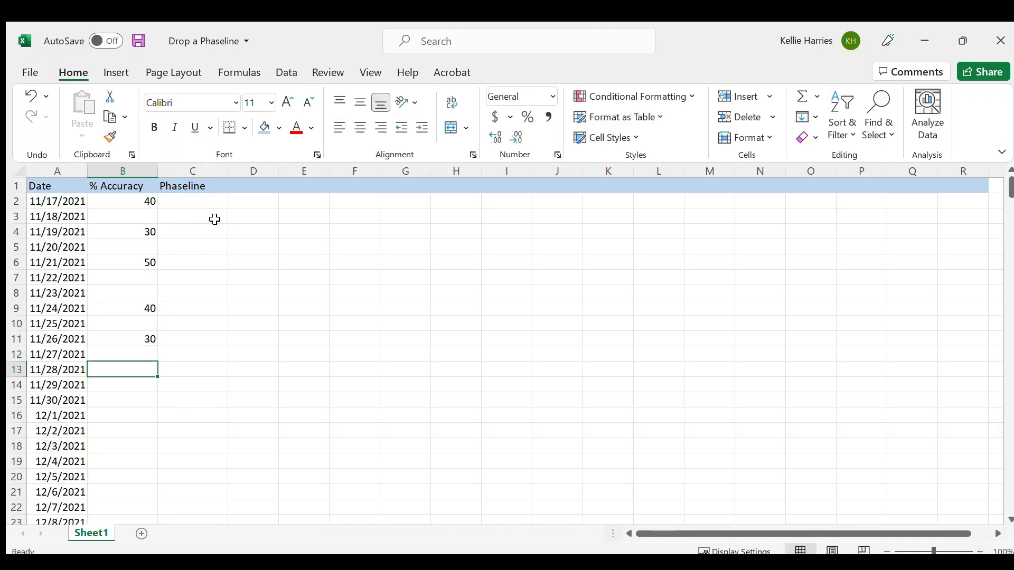
pyautogui.press('Right')
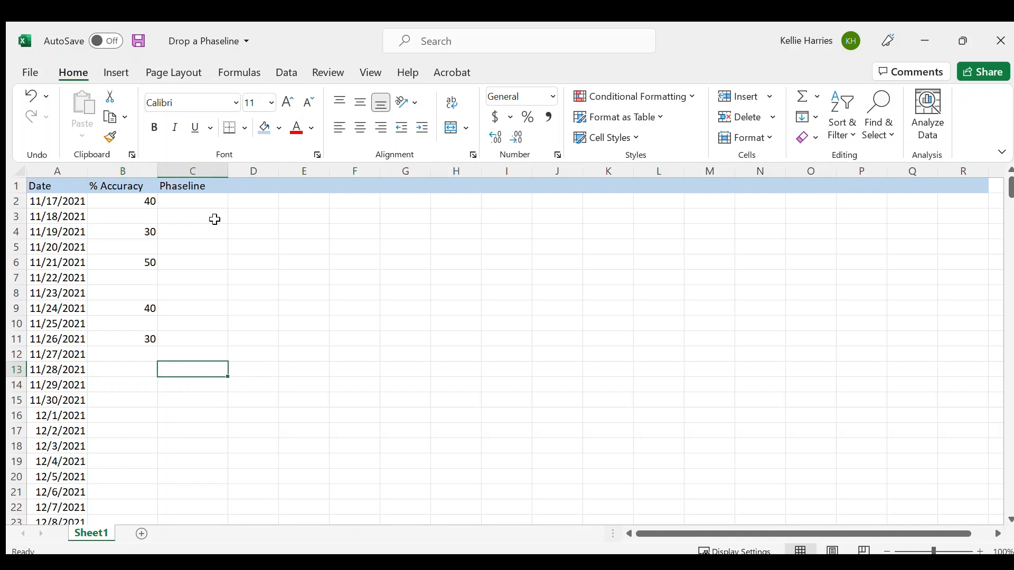
pyautogui.write('F')
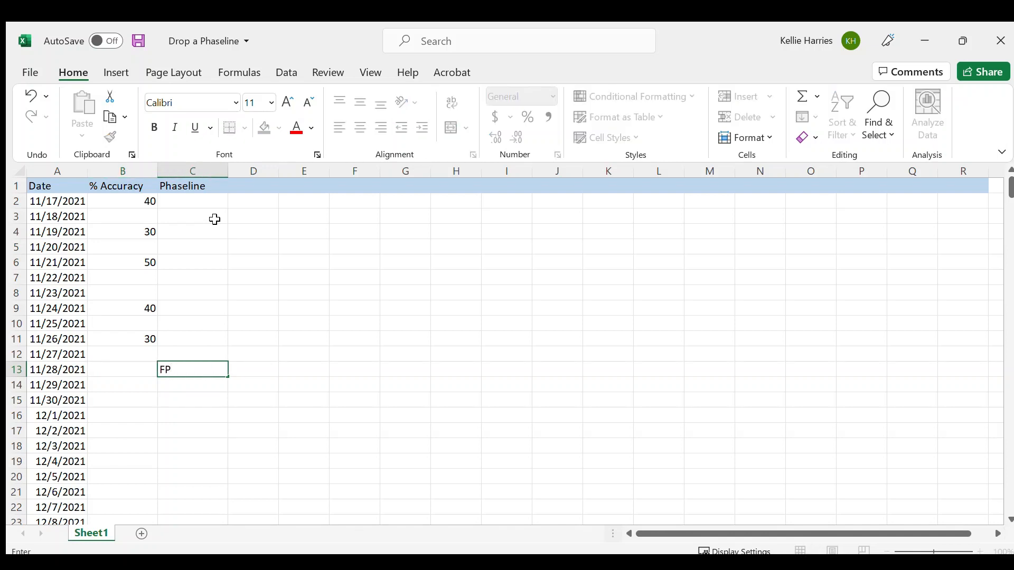
pyautogui.write('P')
pyautogui.press('Left')
pyautogui.press('Down')
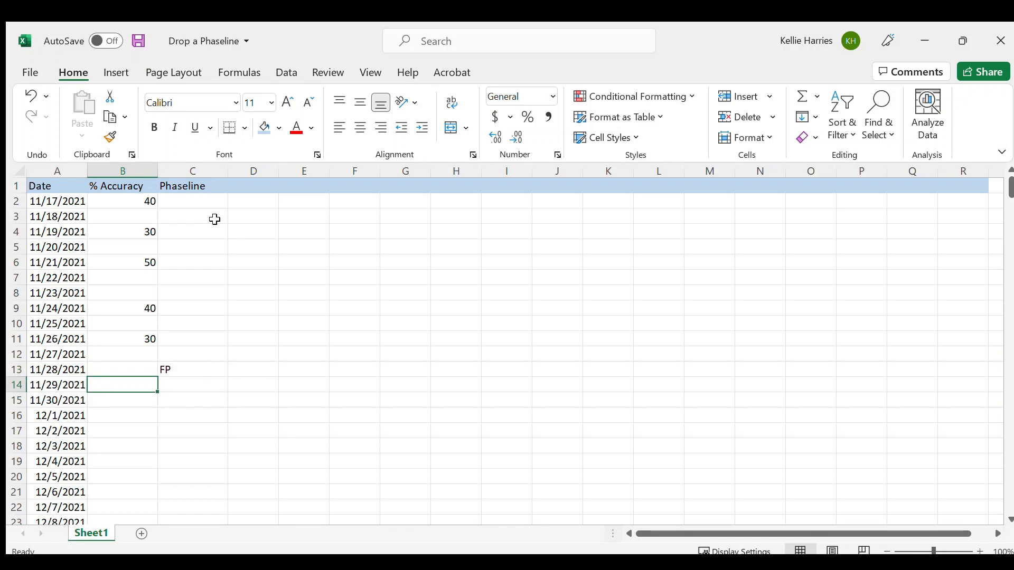
# - Insert a blank row above the 11/28/2021 row that holds the FP label
pyautogui.press('Up')
pyautogui.press('Down')
pyautogui.press('Up')
pyautogui.press('Left')
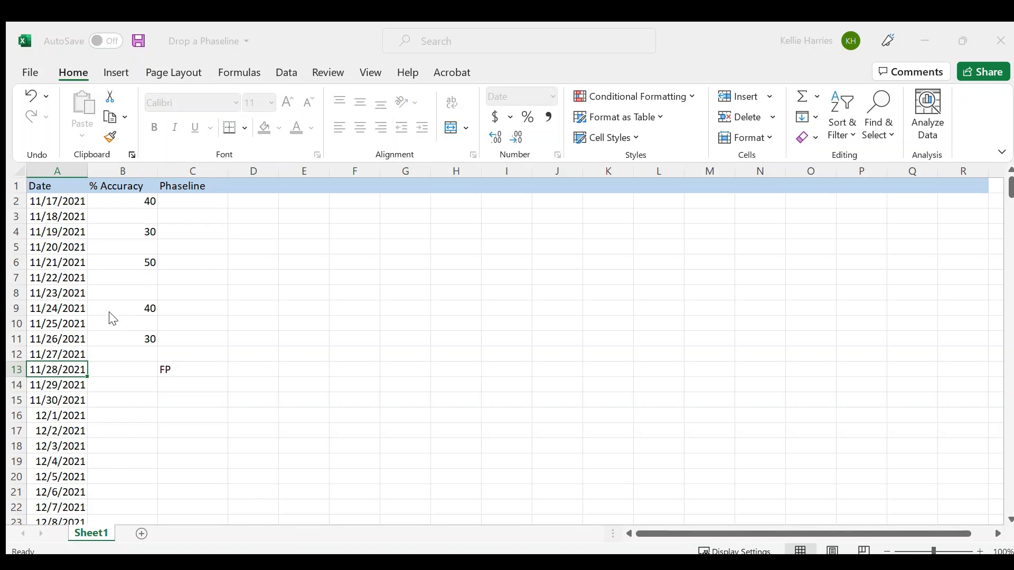
pyautogui.click(115, 353)
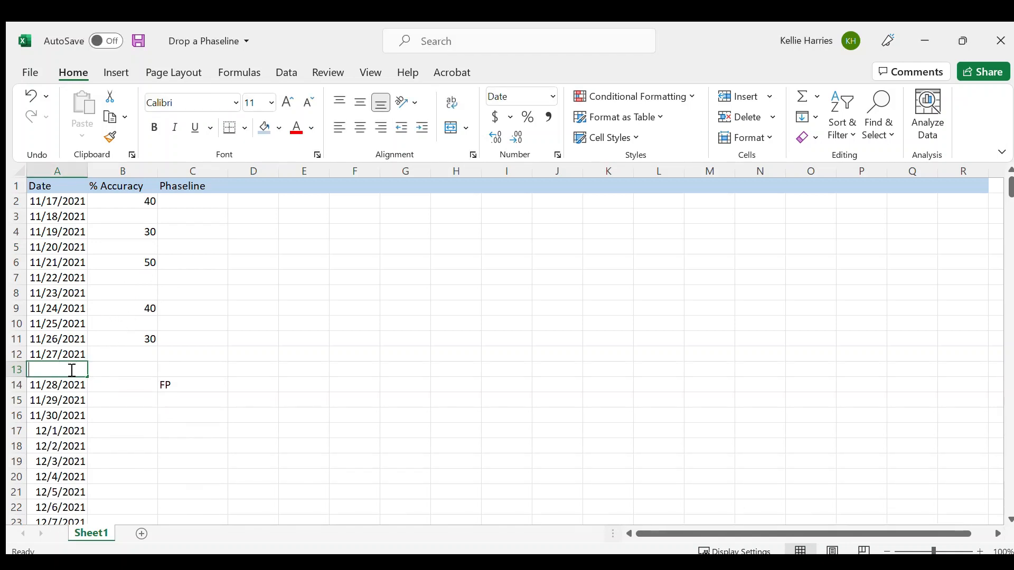
# - Label the blank row 13 FP in the Date column, give it a Phaseline value of 100, and clear the FP label from C14
pyautogui.write('Fp')
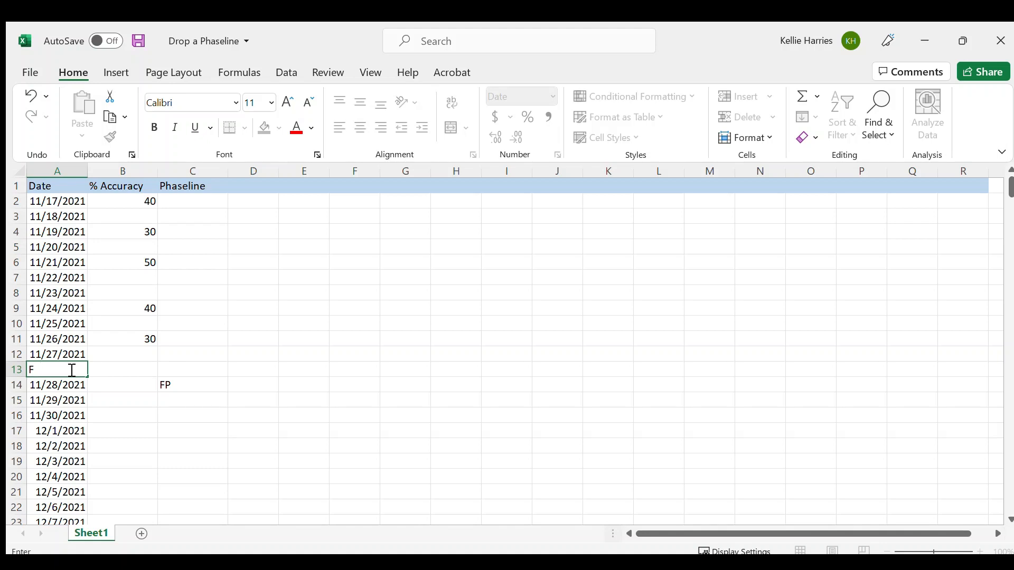
pyautogui.press('Tab')
pyautogui.press('Tab')
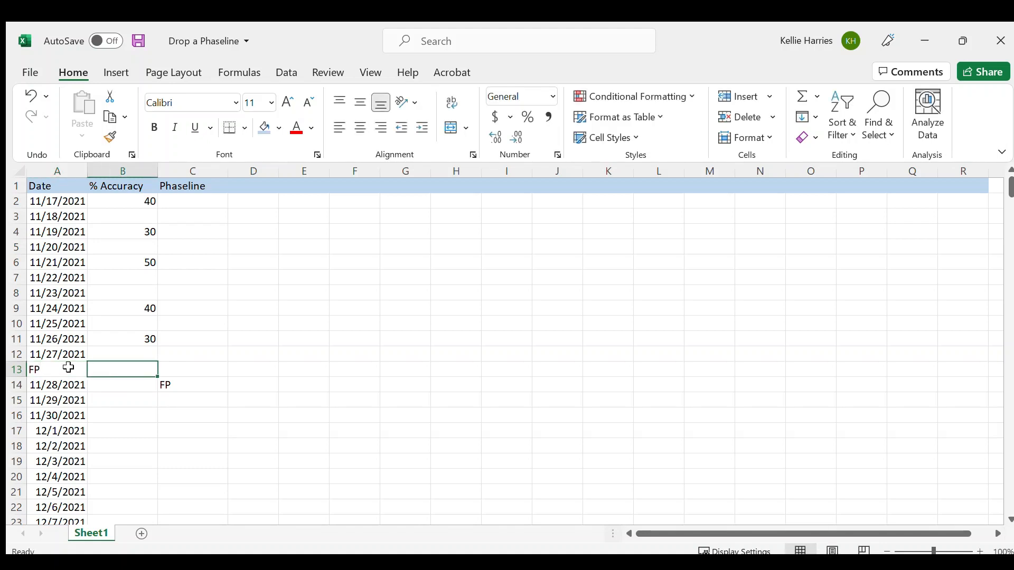
pyautogui.write('100')
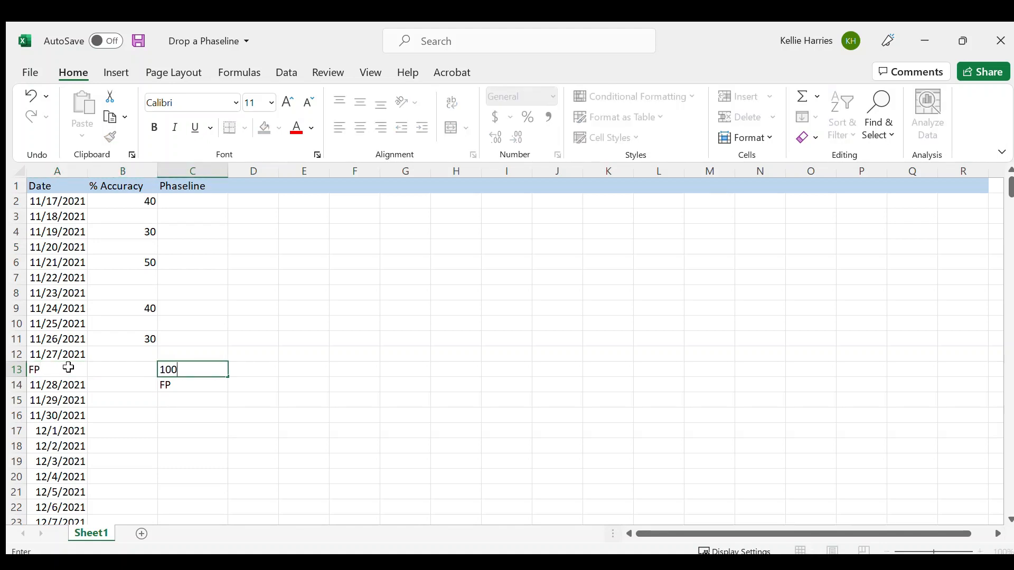
pyautogui.press('Return')
pyautogui.press('BackSpace')
# - Enter % Accuracy values of 100 for 11/28/2021, 11/30/2021 and 12/2/2021
pyautogui.press('Left')
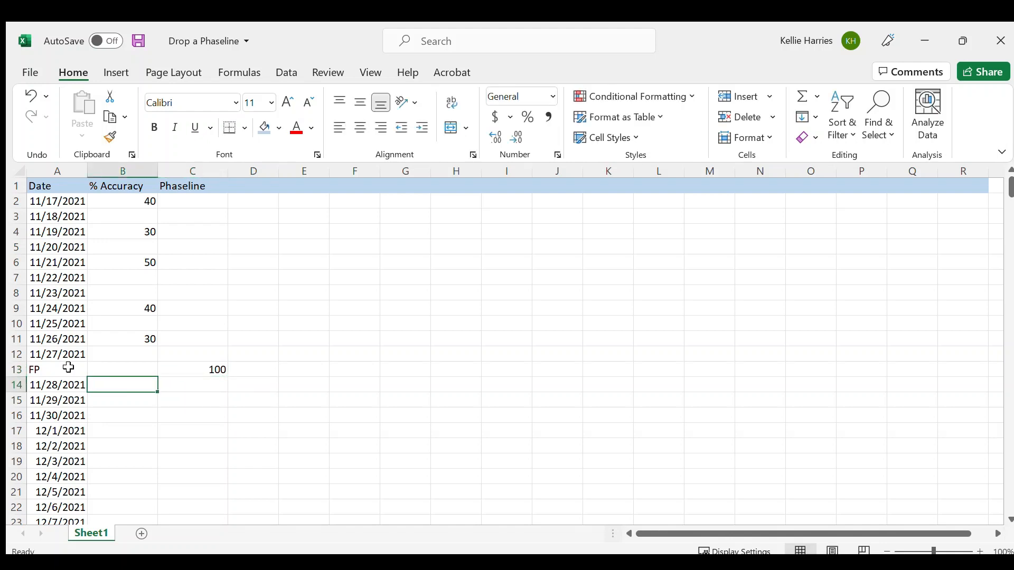
pyautogui.write('100')
pyautogui.press('Return')
pyautogui.press('Return')
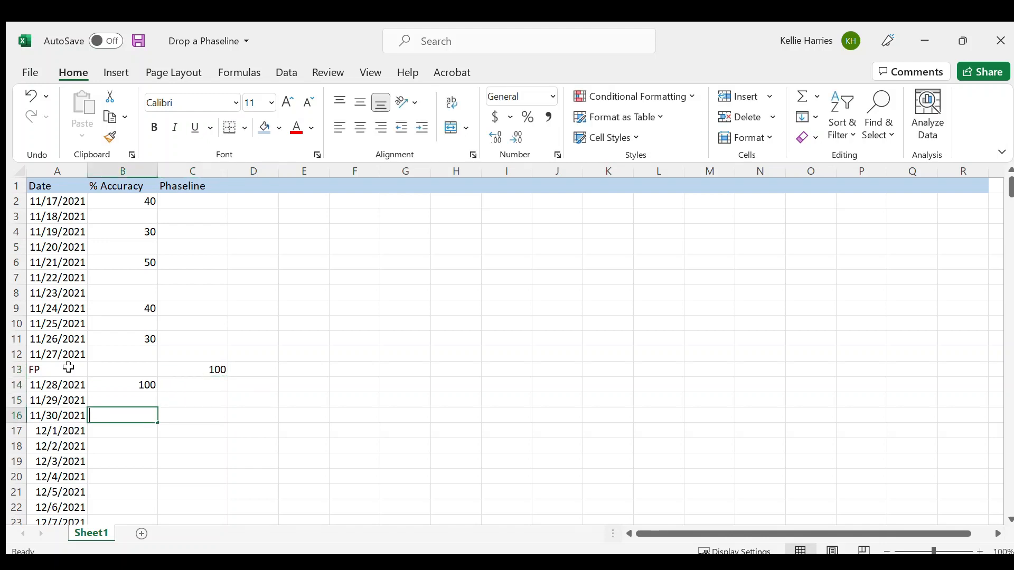
pyautogui.write('100')
pyautogui.press('Return')
pyautogui.press('Return')
pyautogui.write('100')
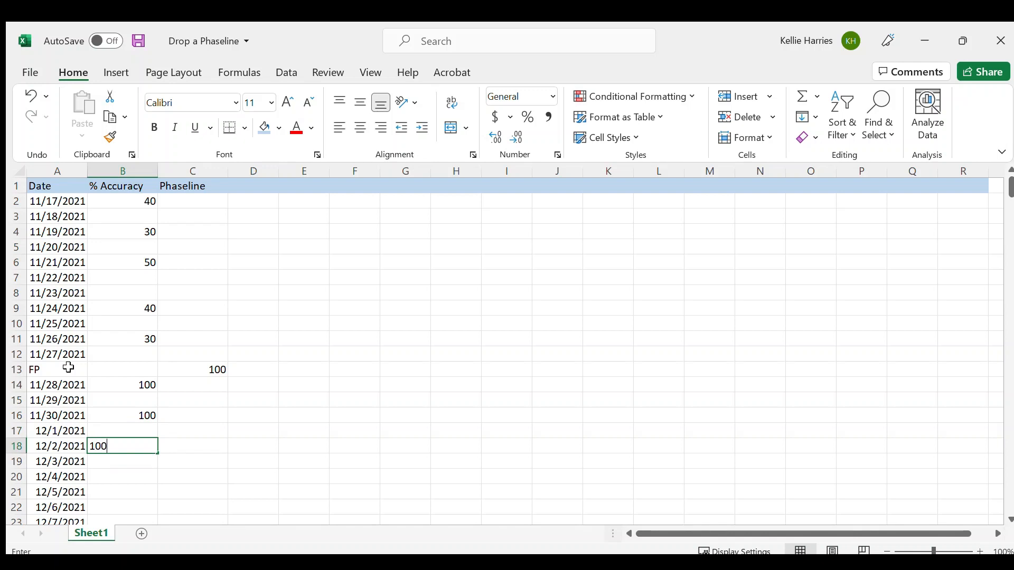
pyautogui.press('Return')
pyautogui.press('Return')
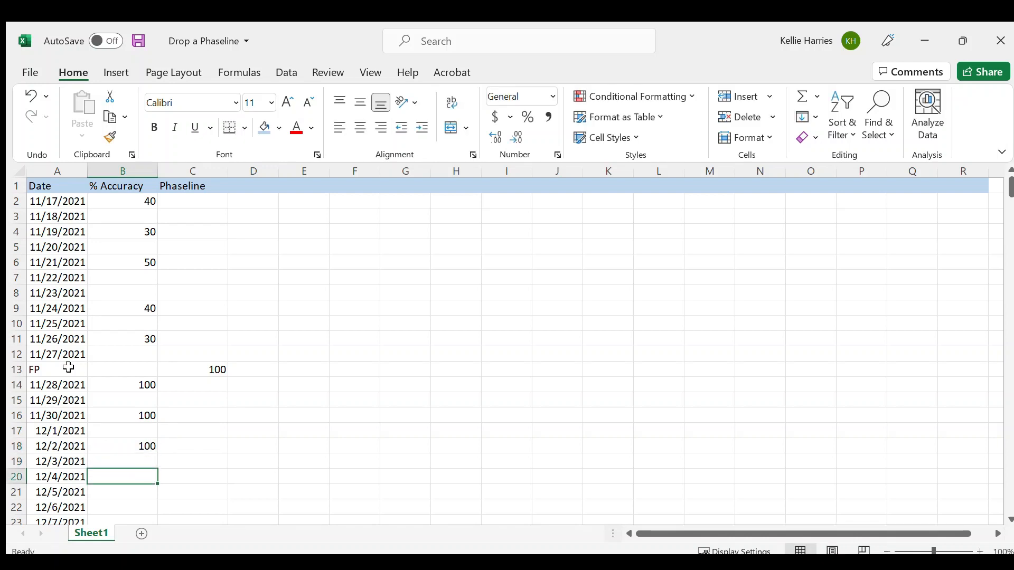
# - Enter % Accuracy values of 100 for 12/6/2021 and 12/8/2021
pyautogui.press('Return')
pyautogui.press('Return')
pyautogui.write('100')
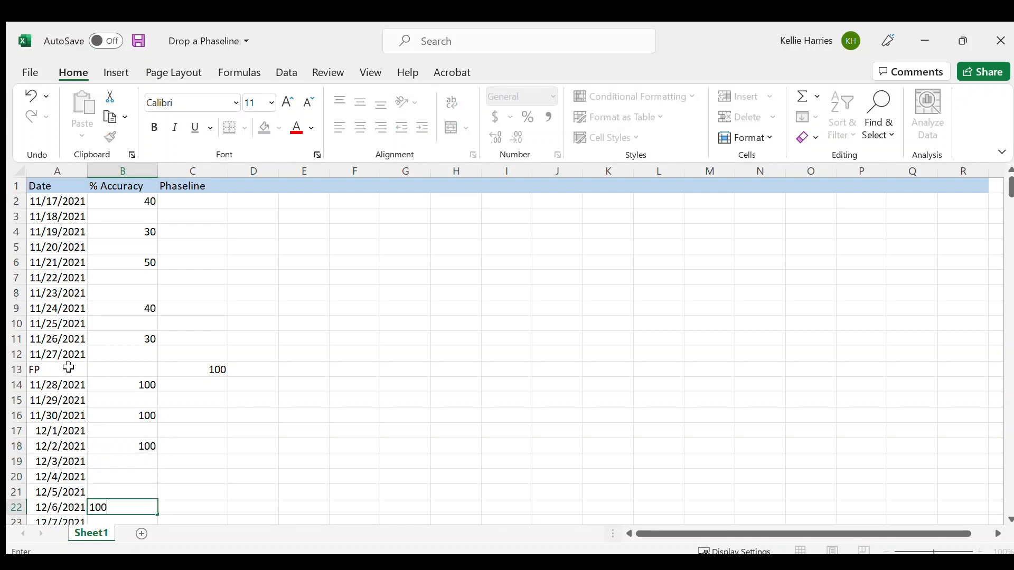
pyautogui.press('Return')
pyautogui.press('Return')
pyautogui.write('100')
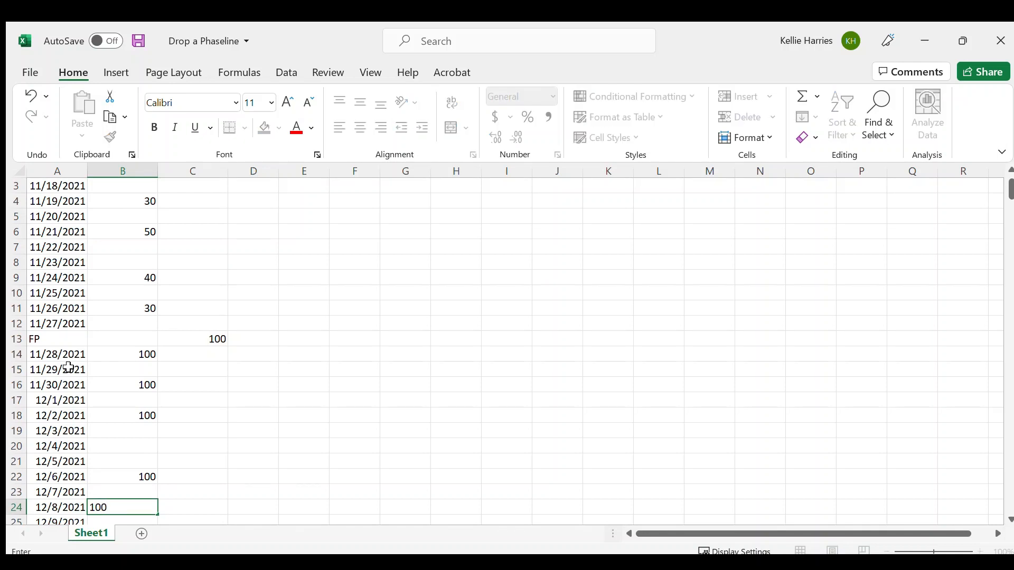
pyautogui.press('Tab')
pyautogui.press('Left')
pyautogui.press('Return')
pyautogui.press('Return')
pyautogui.press('Return')
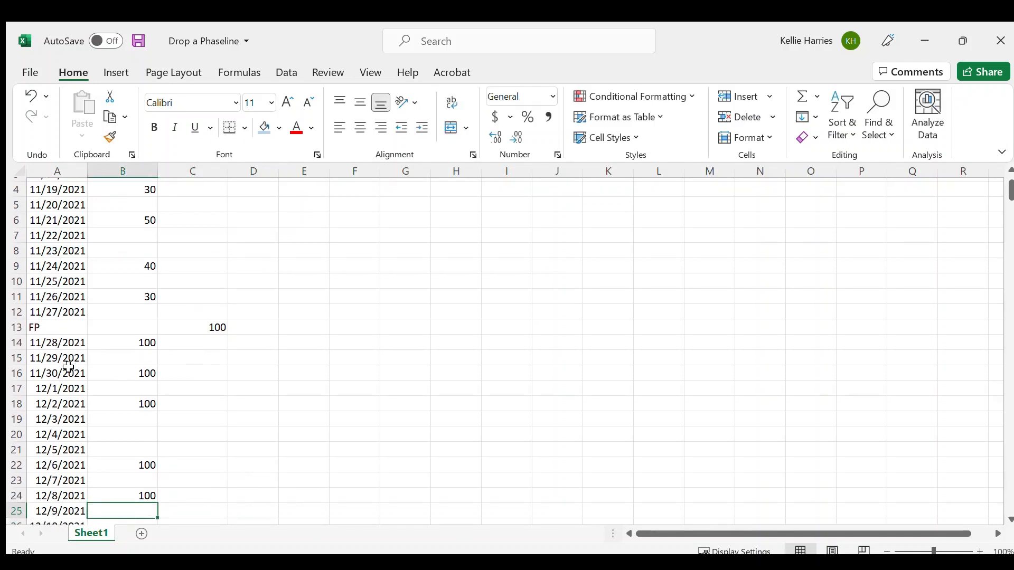
pyautogui.press('Left')
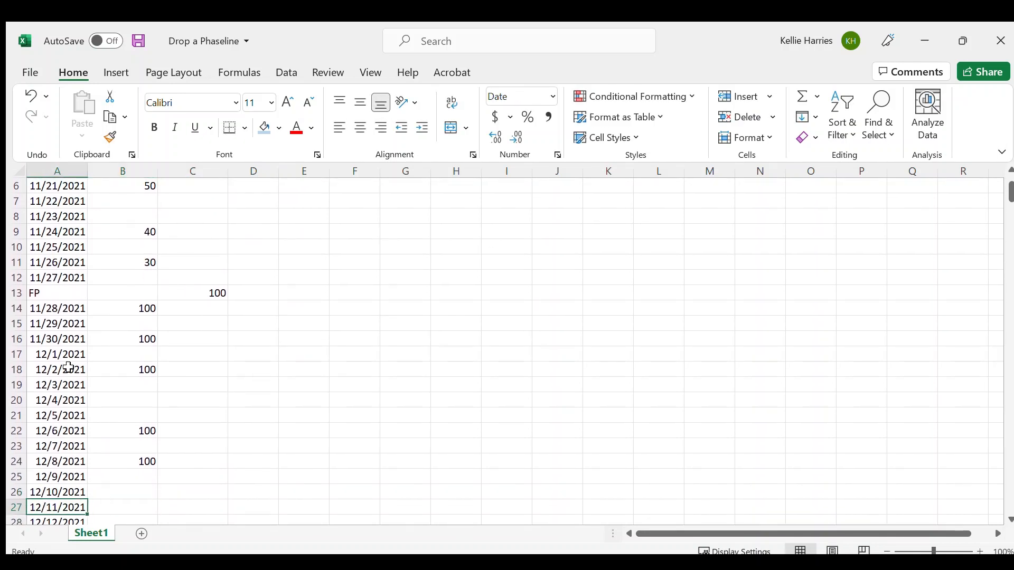
pyautogui.write('LP')
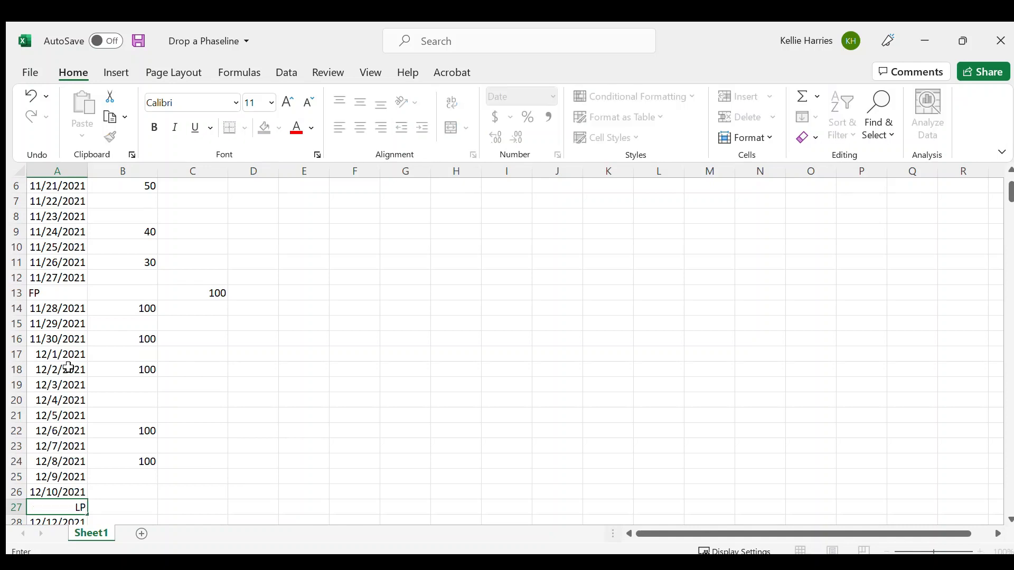
pyautogui.hotkey('ctrl', 'z')
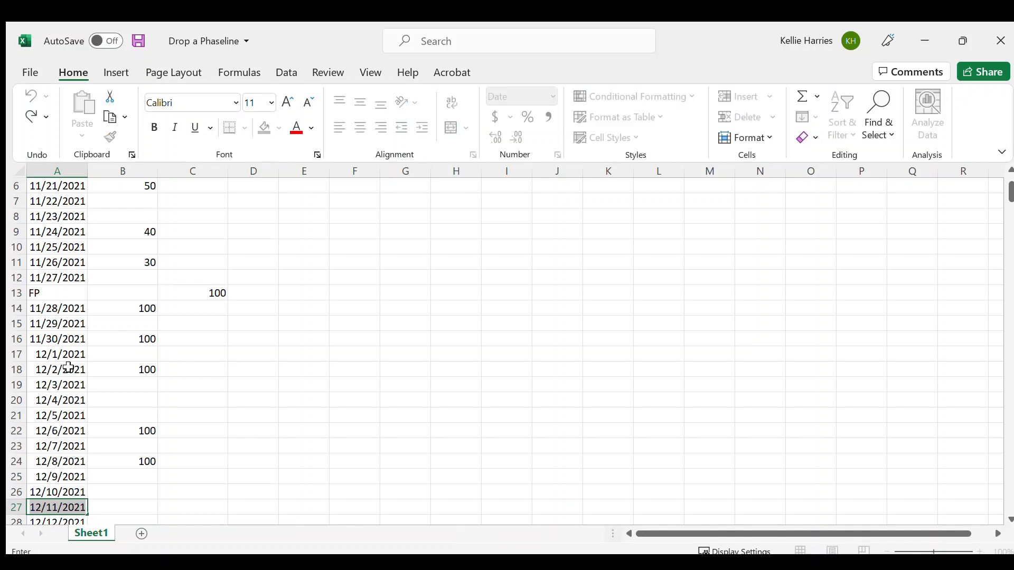
pyautogui.click(38, 507)
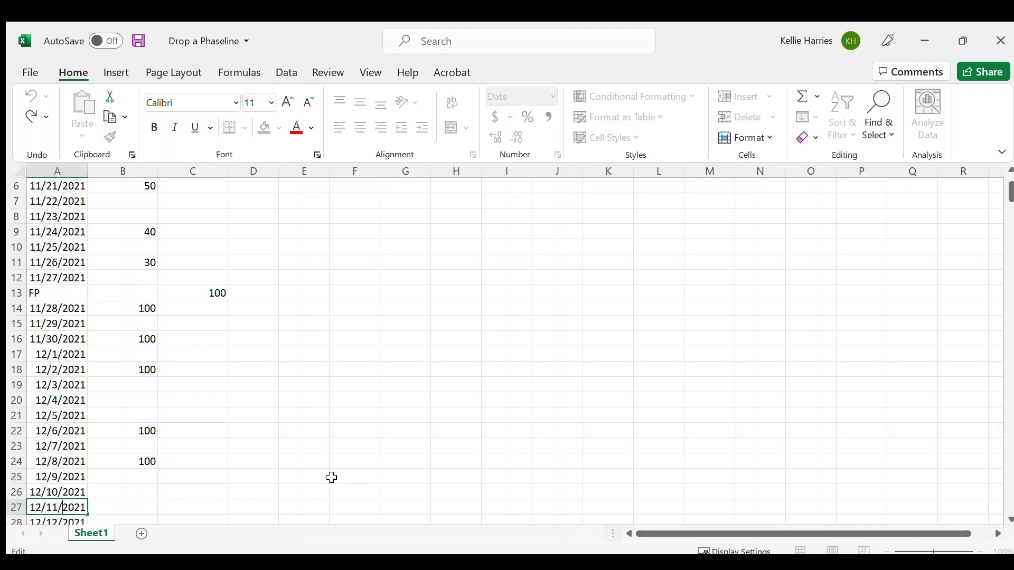
pyautogui.click(359, 477)
# - Insert a blank row above 12/11/2021 and fill it with the label LP and a Phaseline value of 100
pyautogui.click(73, 507)
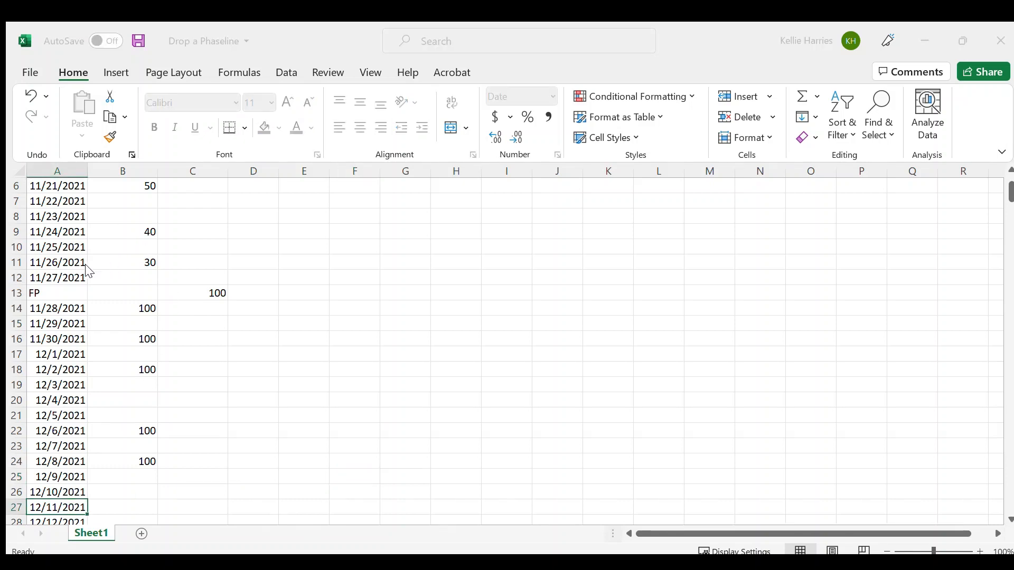
pyautogui.click(99, 304)
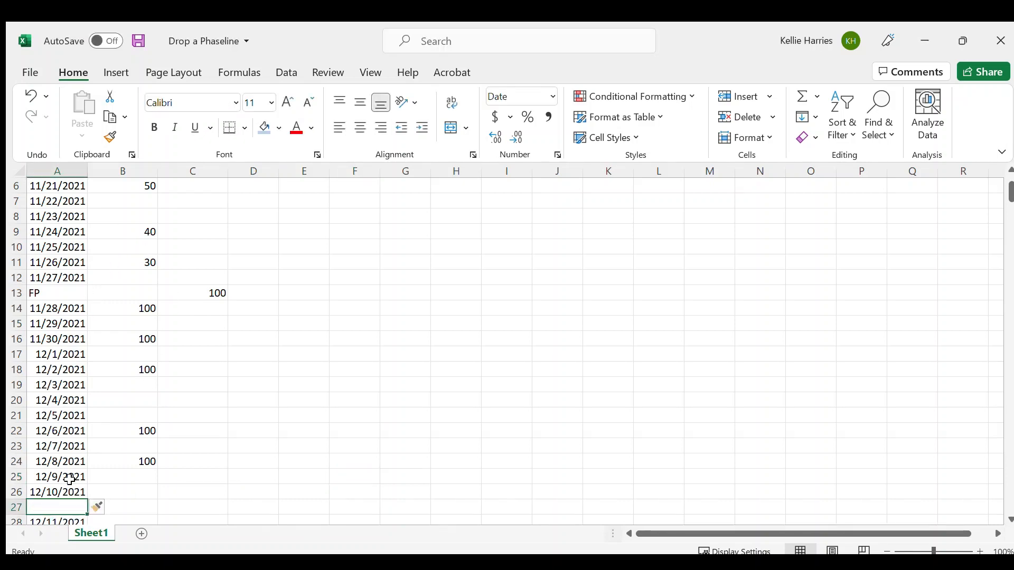
pyautogui.write('LP')
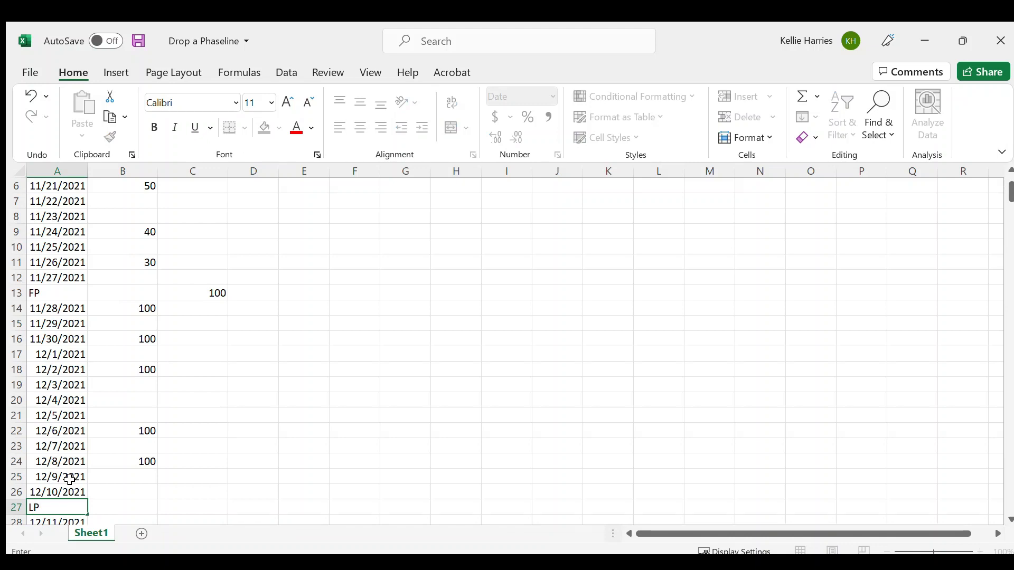
pyautogui.press('Tab')
pyautogui.press('Tab')
pyautogui.write('100')
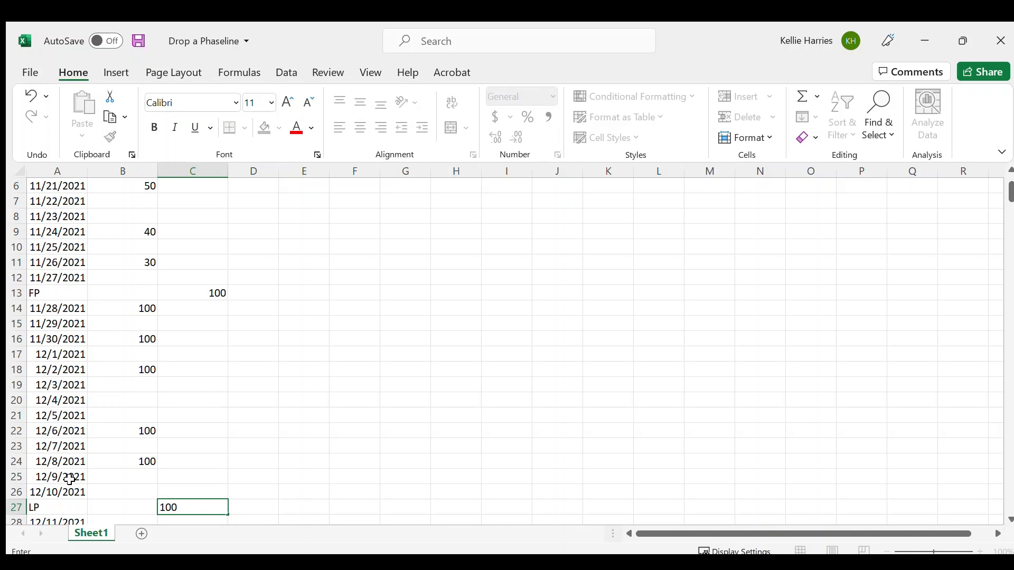
pyautogui.hotkey('shift', 'Tab')
pyautogui.hotkey('shift', 'Tab')
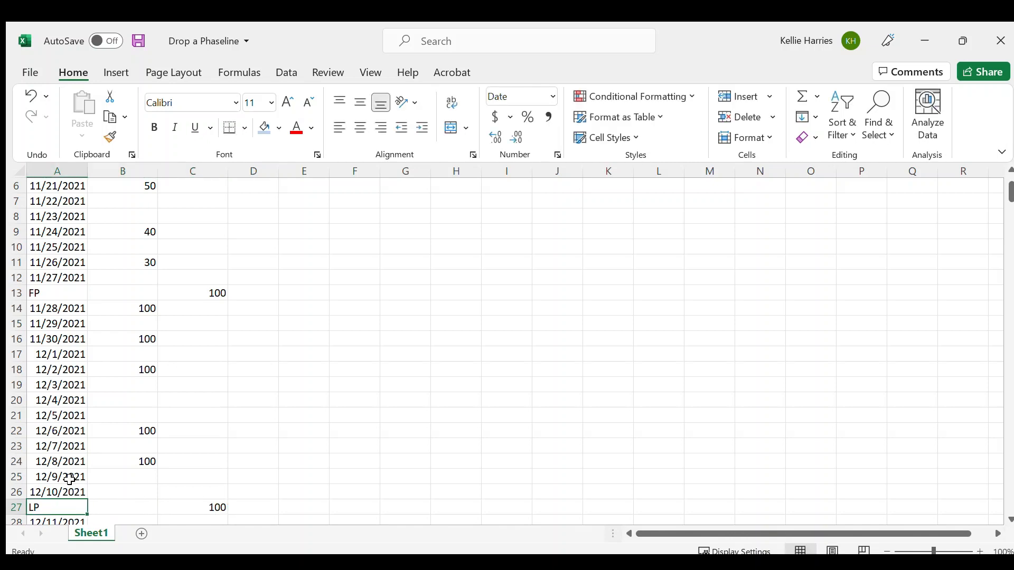
# - Enter % Accuracy values of 60 for 12/13/2021 and 80 for 12/15/2021
pyautogui.press('Tab')
pyautogui.press('Down')
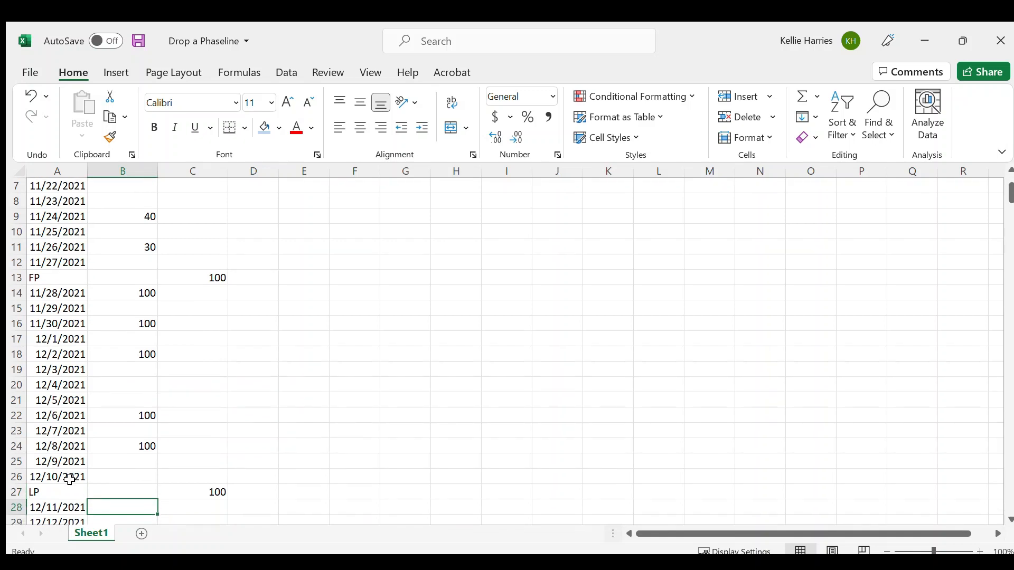
pyautogui.press('Down')
pyautogui.press('Down')
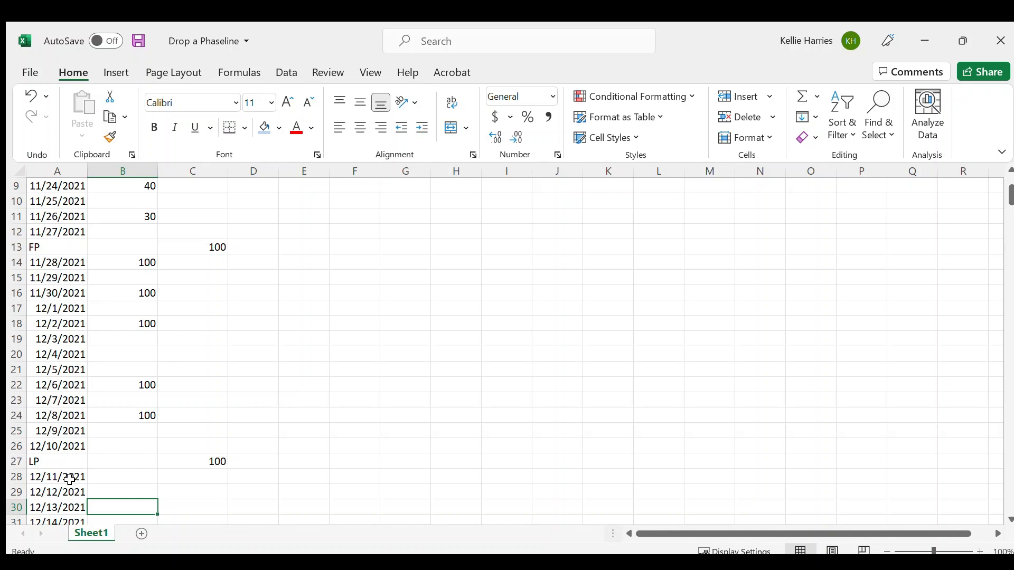
pyautogui.write('60')
pyautogui.press('Down')
pyautogui.press('Down')
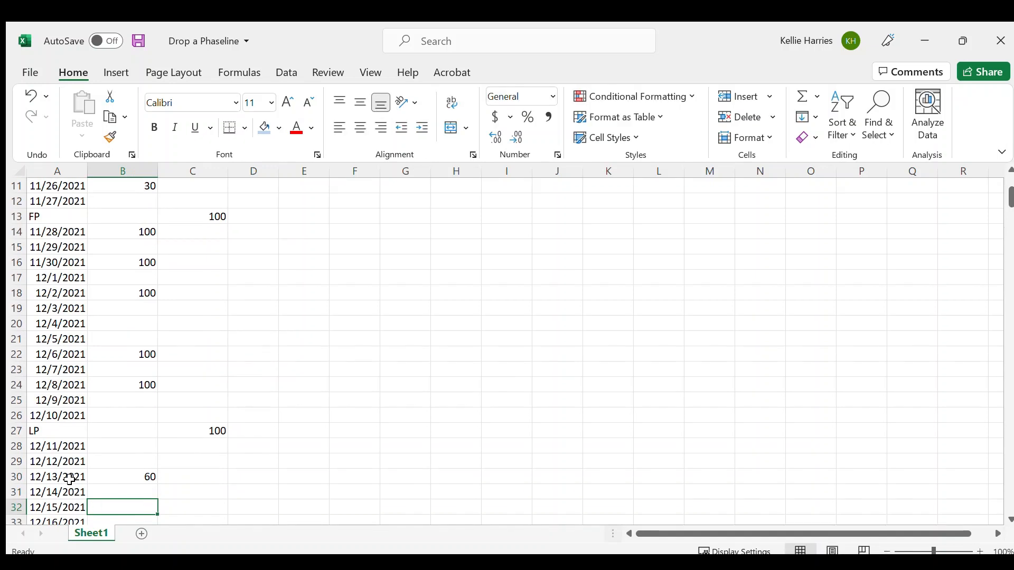
pyautogui.write('80')
pyautogui.press('Down')
pyautogui.press('Down')
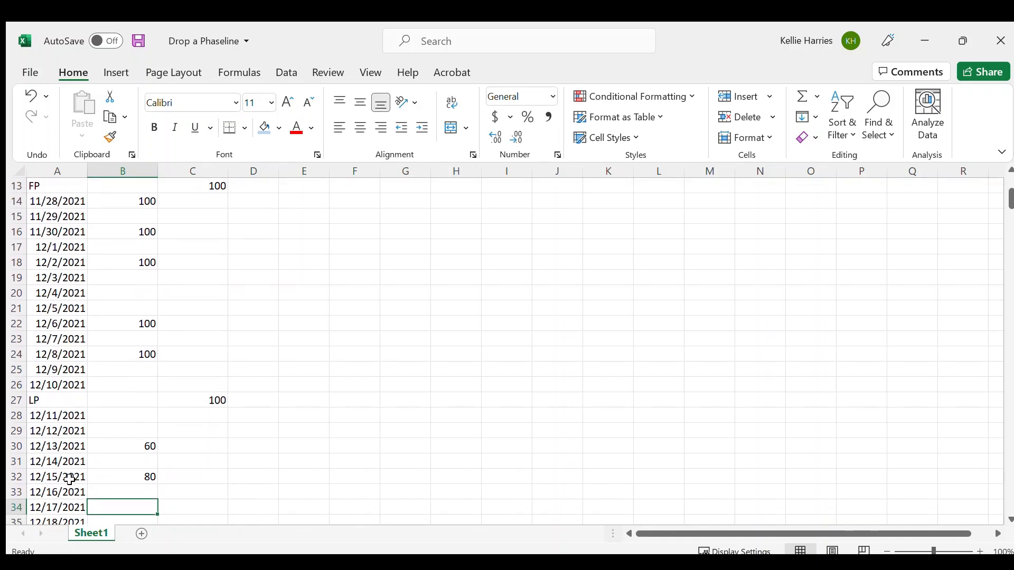
# - Enter % Accuracy values of 80 for 12/17/2021 and 12/20/2021
pyautogui.write('80')
pyautogui.press('Down')
pyautogui.press('Down')
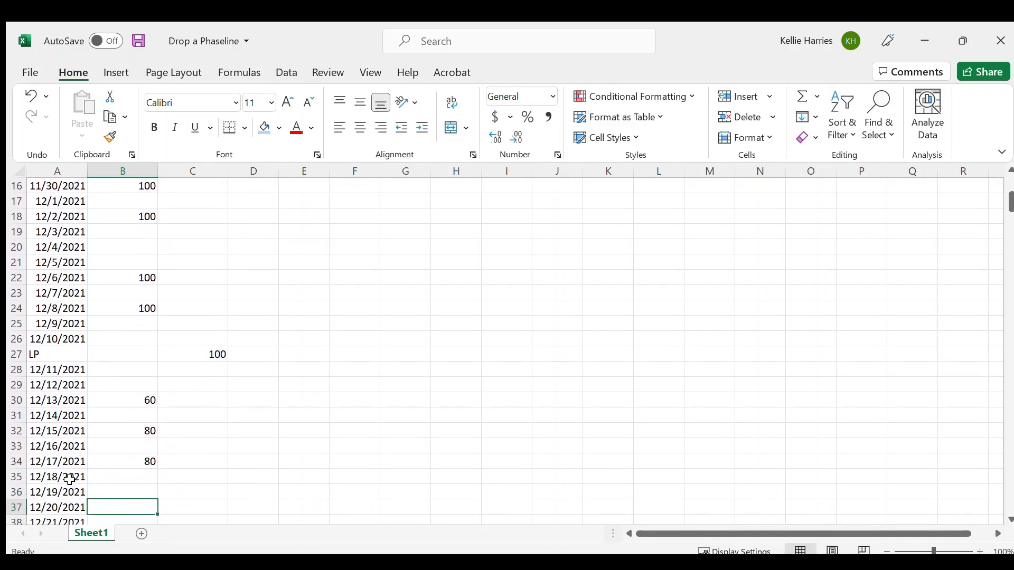
pyautogui.write('80')
pyautogui.press('Down')
pyautogui.press('Down')
# - Enter % Accuracy values of 100 for 12/22/2021, 12/24/2021 and 12/28/2021
pyautogui.write('100')
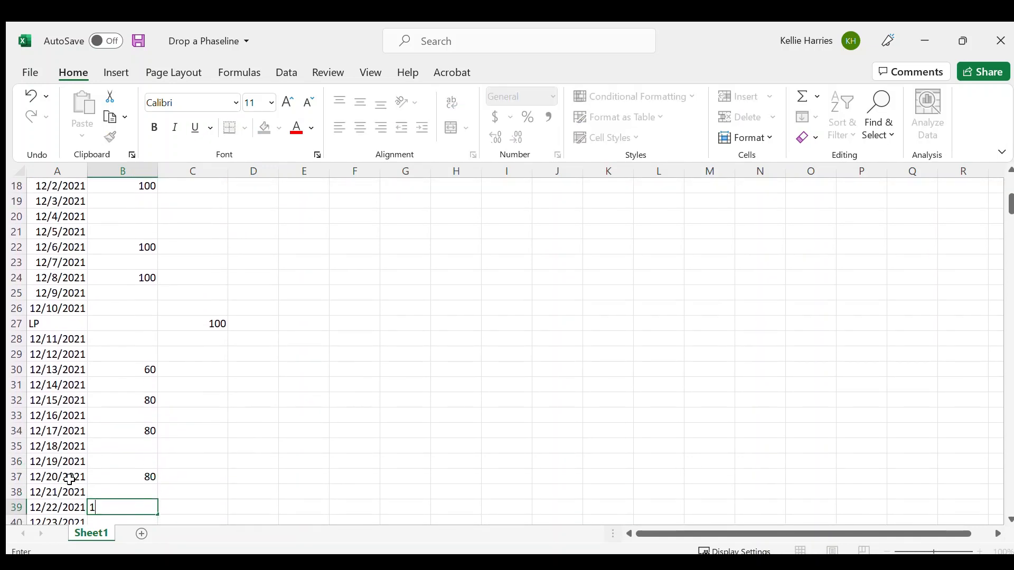
pyautogui.press('Down')
pyautogui.press('Down')
pyautogui.write('1')
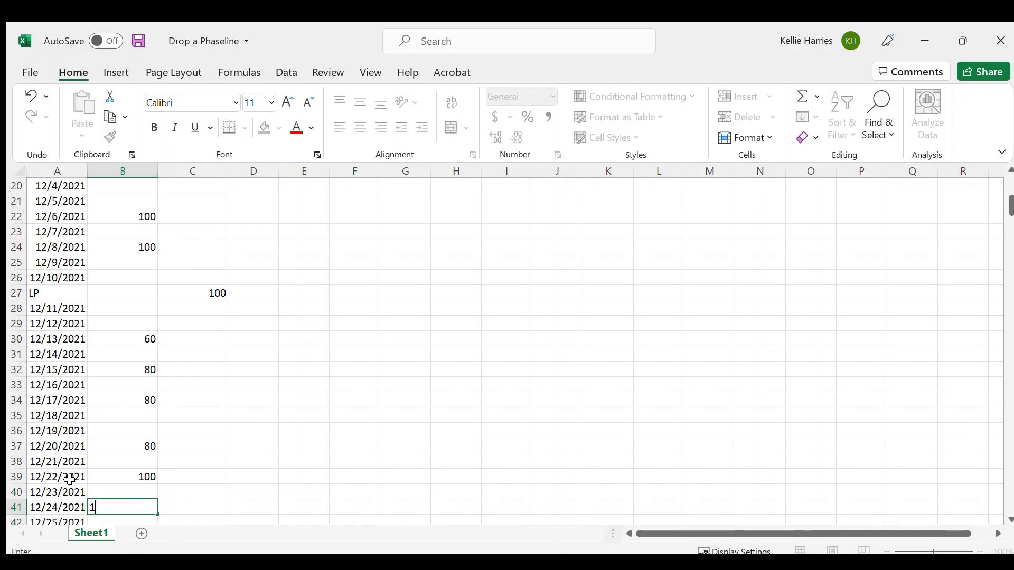
pyautogui.write('00')
pyautogui.press('Down')
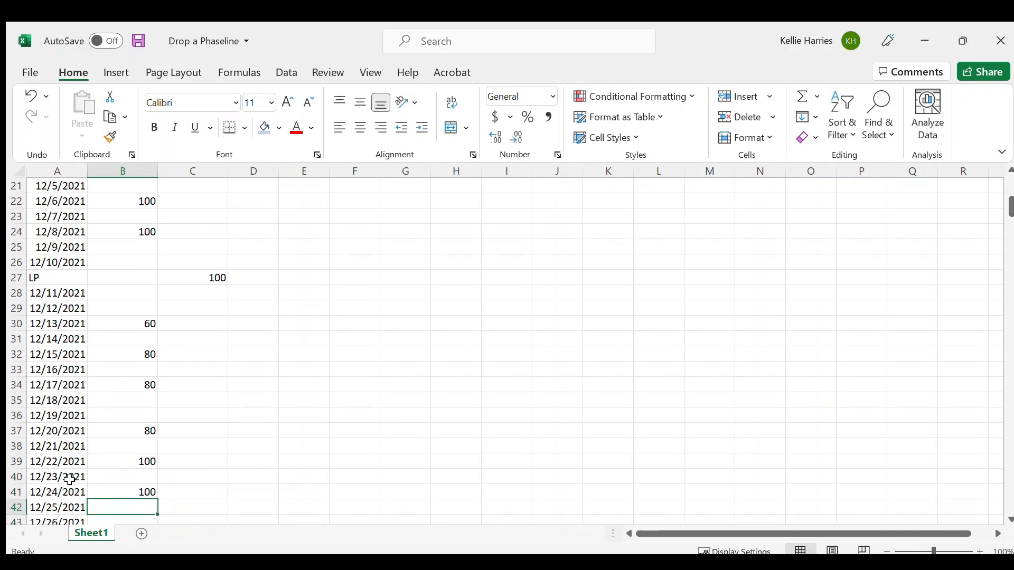
pyautogui.press('Down')
pyautogui.press('Down')
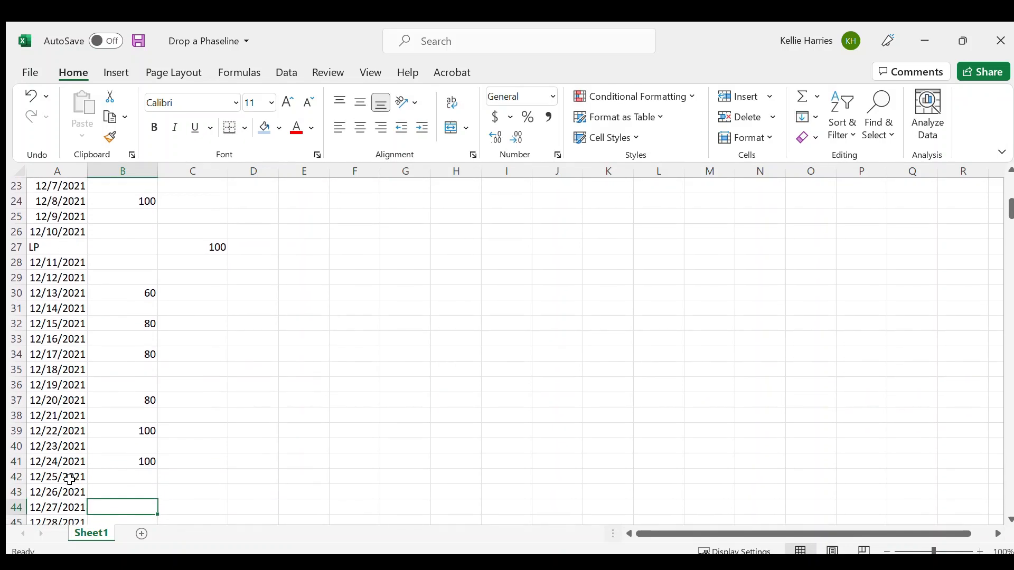
pyautogui.press('Down')
pyautogui.write('1')
pyautogui.press('Return')
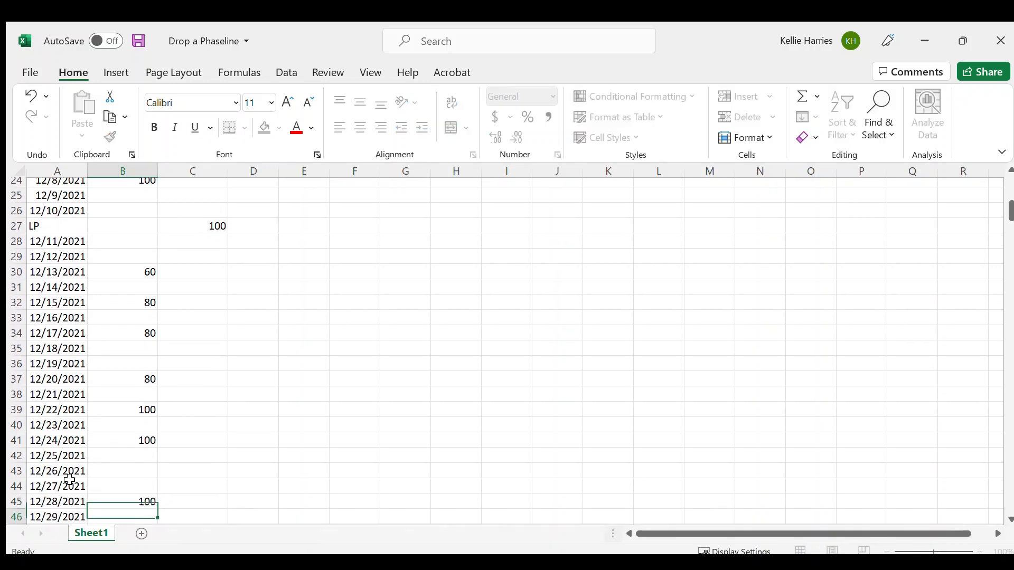
# - Replace the date 12/29/2021 in A46 with the label G and enter a Phaseline value of 100 in that row
pyautogui.press('Left')
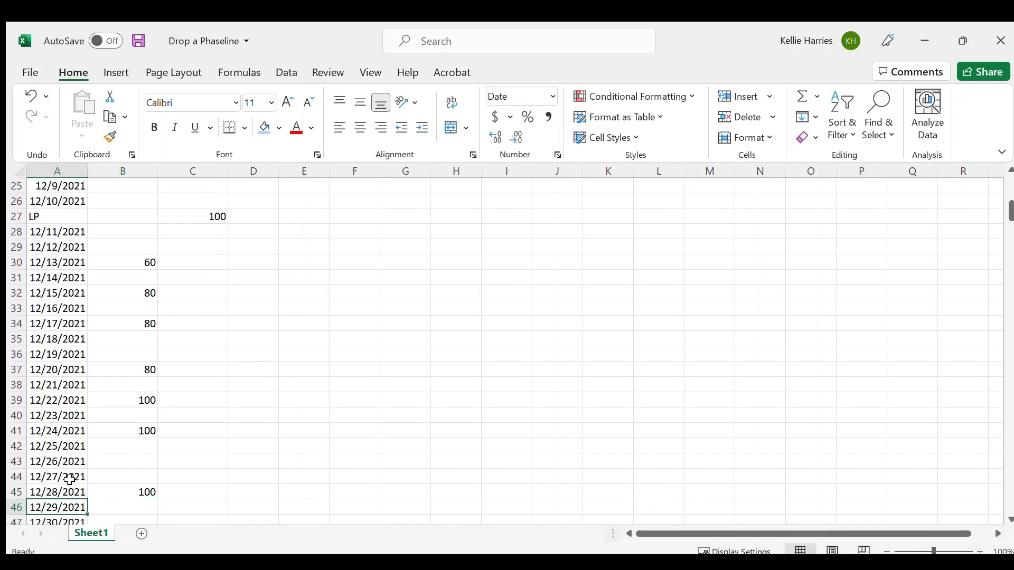
pyautogui.write('G')
pyautogui.press('Return')
pyautogui.press('Down')
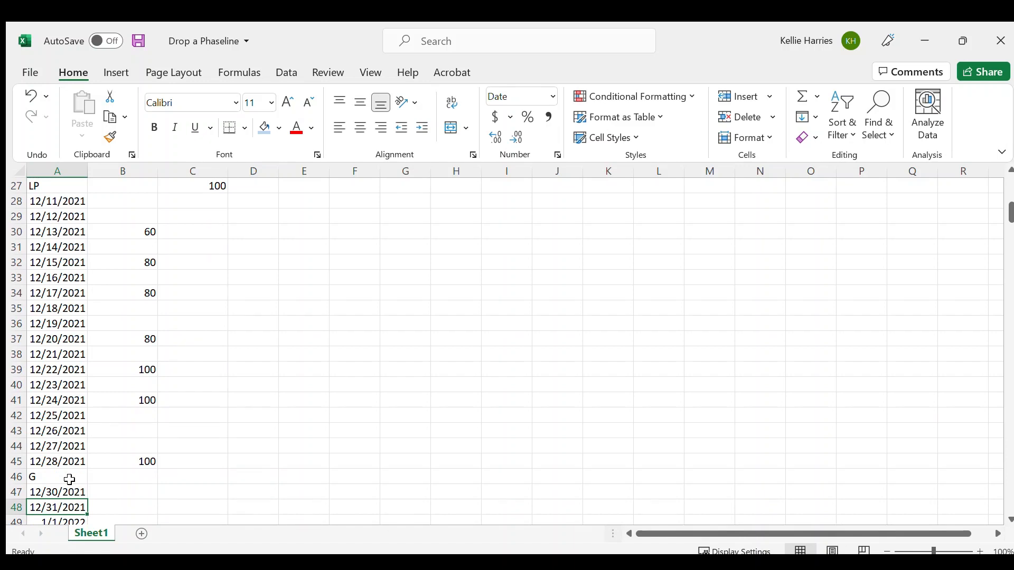
pyautogui.press('Up')
pyautogui.press('Up')
pyautogui.press('Right')
pyautogui.press('Right')
pyautogui.write('1')
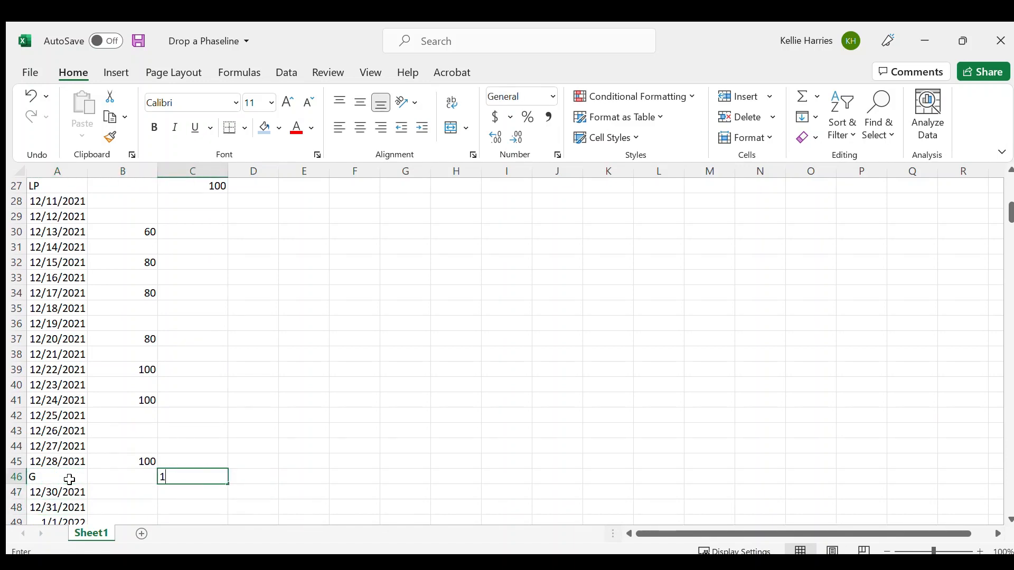
pyautogui.write('00')
# - Enter % Accuracy values of 50 for 12/31/2021 and 40 for 1/2/2022
pyautogui.press('Left')
pyautogui.press('Down')
pyautogui.press('Down')
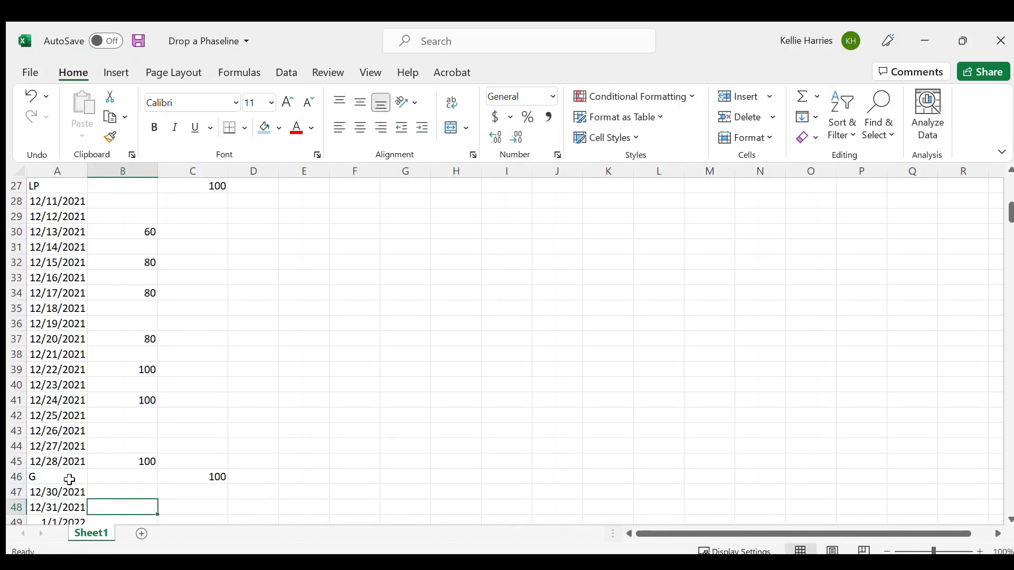
pyautogui.write('50')
pyautogui.press('Return')
pyautogui.press('Down')
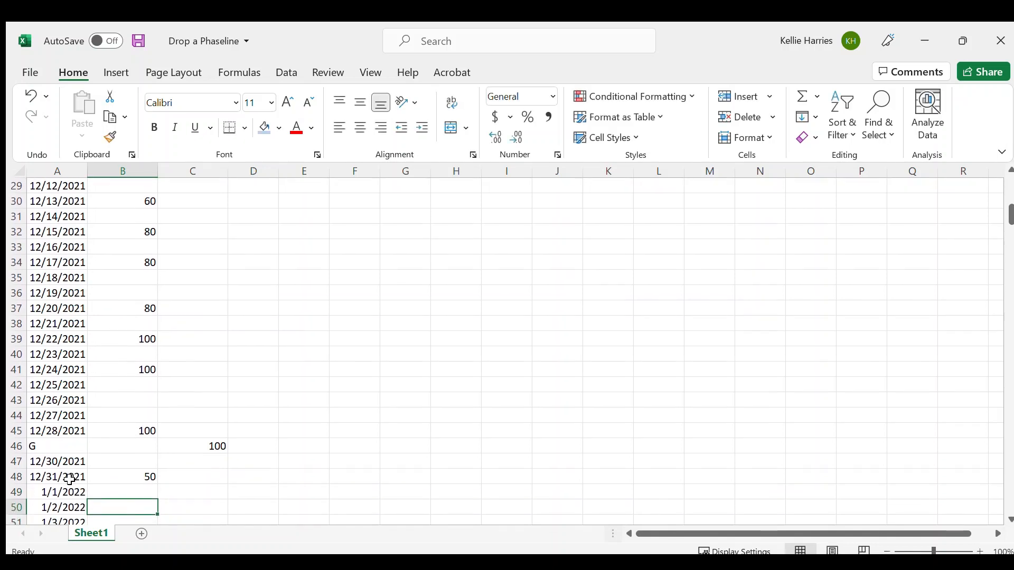
pyautogui.write('40')
pyautogui.press('Return')
pyautogui.press('Down')
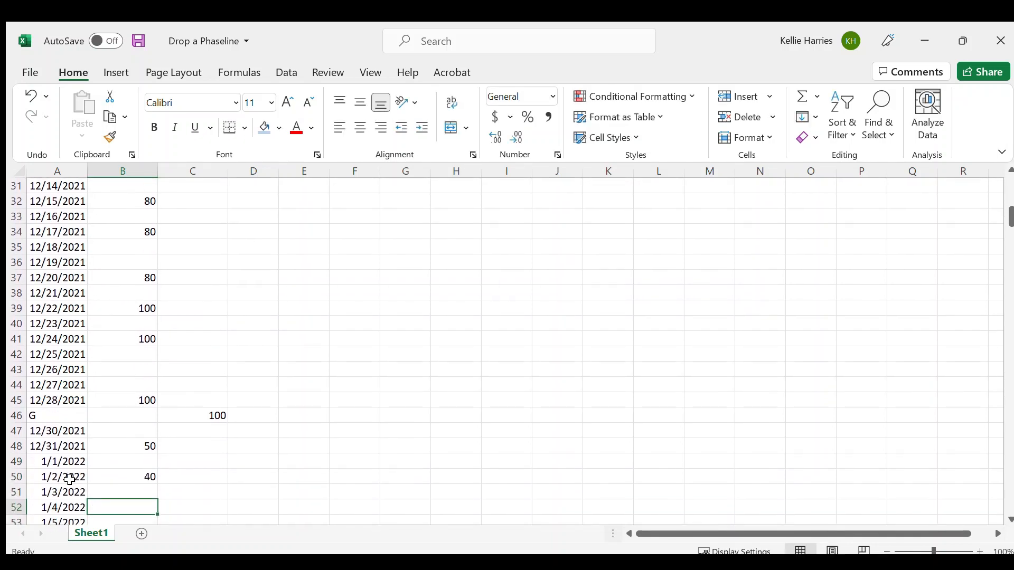
# - Enter a % Accuracy value of 70 for 1/4/2022
pyautogui.write('70')
pyautogui.press('Return')
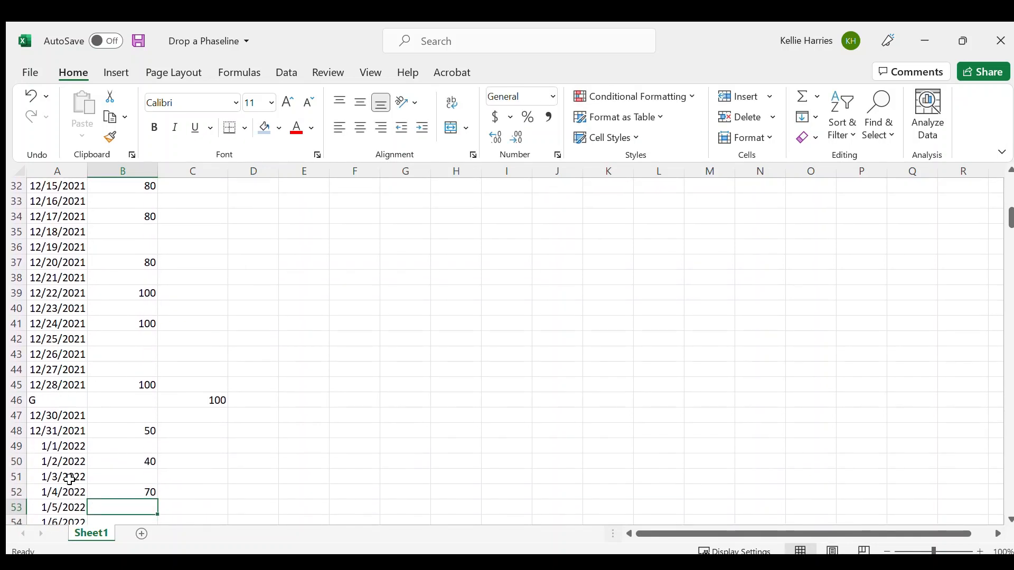
pyautogui.press('Up')
pyautogui.press('Right')
pyautogui.press('Right')
# - Insert a line chart with markers from the Date, % Accuracy and Phaseline data in A1:C185
pyautogui.scroll(10, 192, 433)
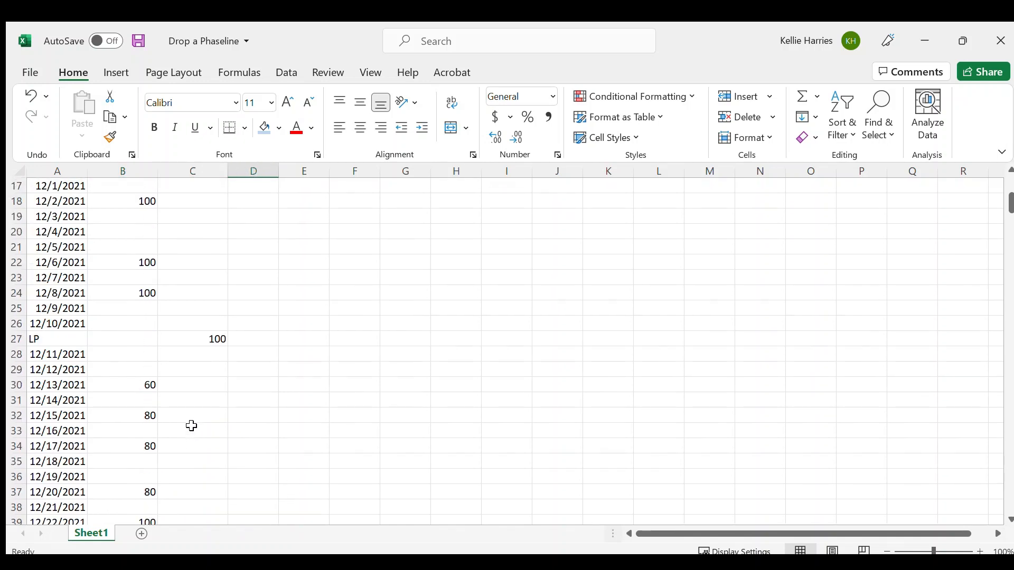
pyautogui.scroll(1, 192, 418)
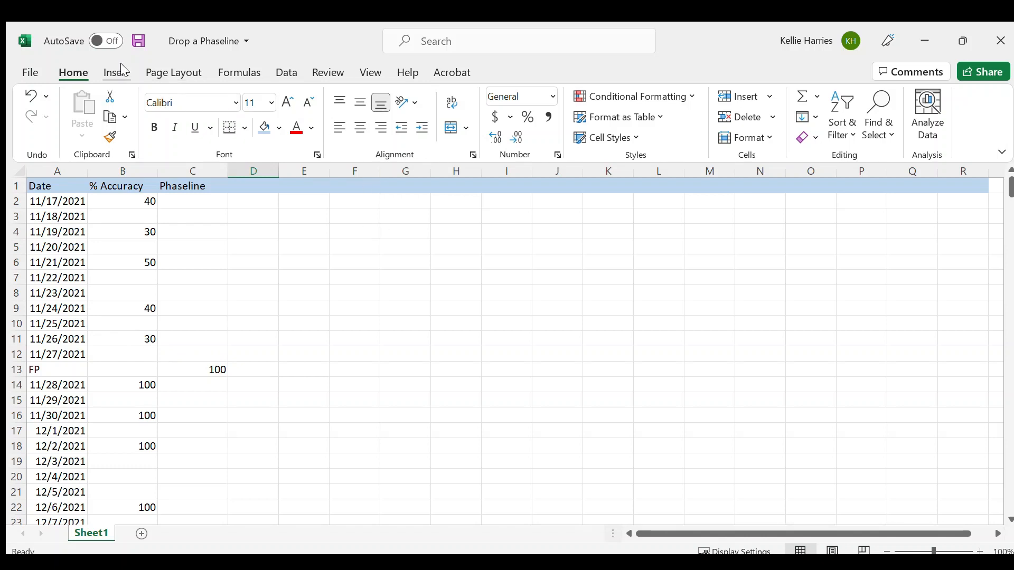
pyautogui.click(47, 185)
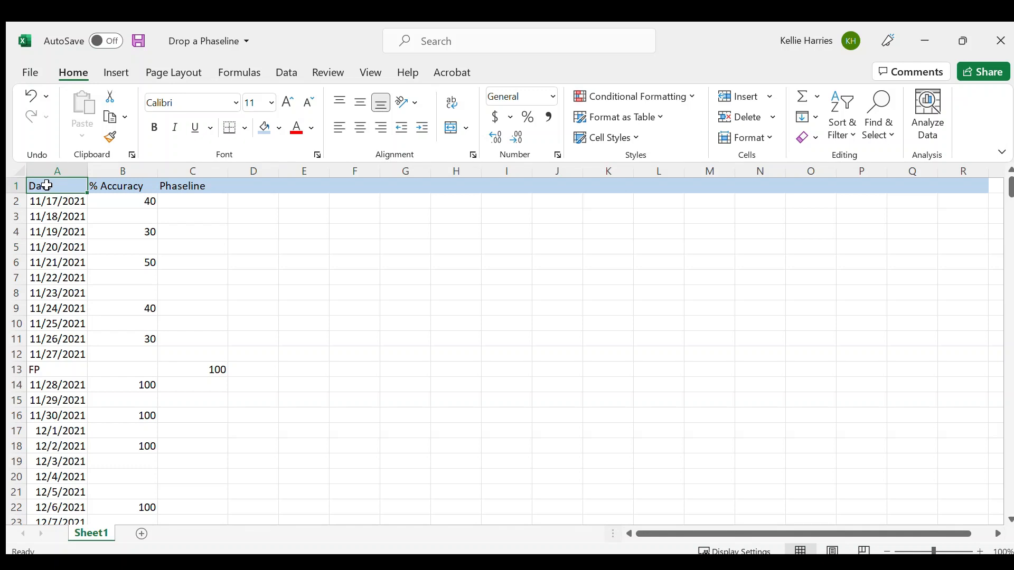
pyautogui.moveTo(47, 185); pyautogui.dragTo(187, 528)
pyautogui.moveTo(191, 482); pyautogui.dragTo(198, 459)
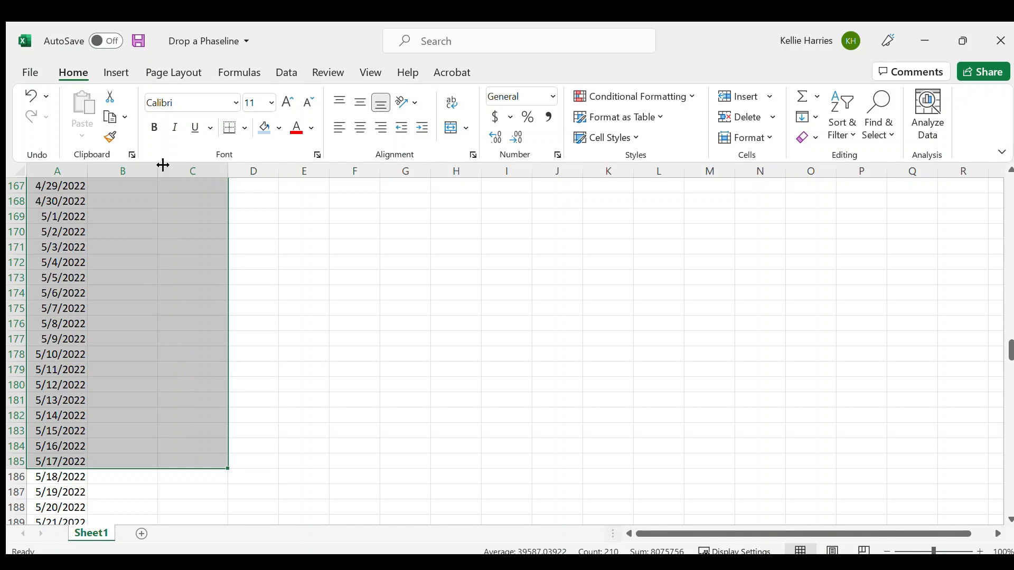
pyautogui.click(128, 74)
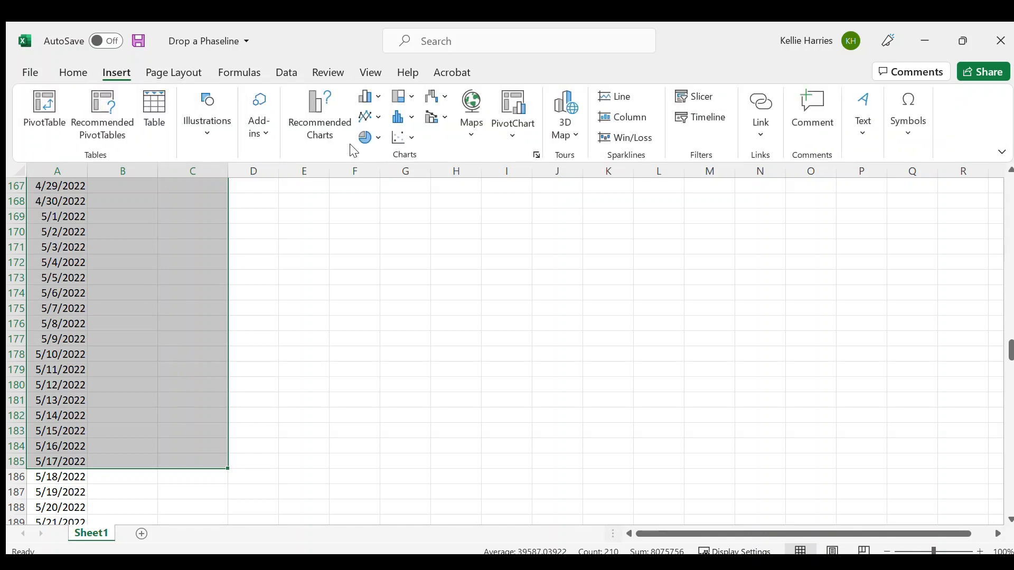
pyautogui.click(374, 121)
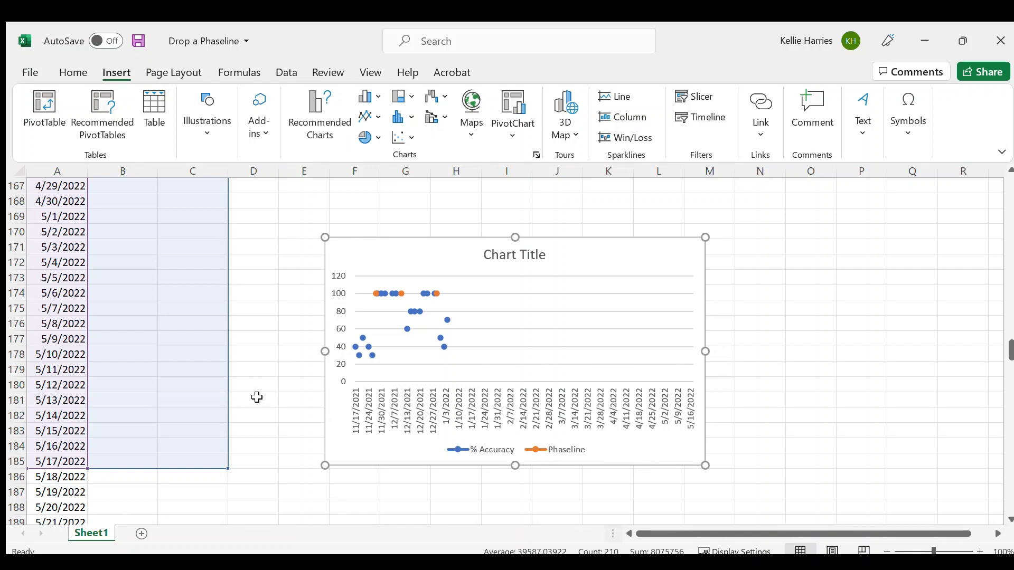
pyautogui.click(238, 387)
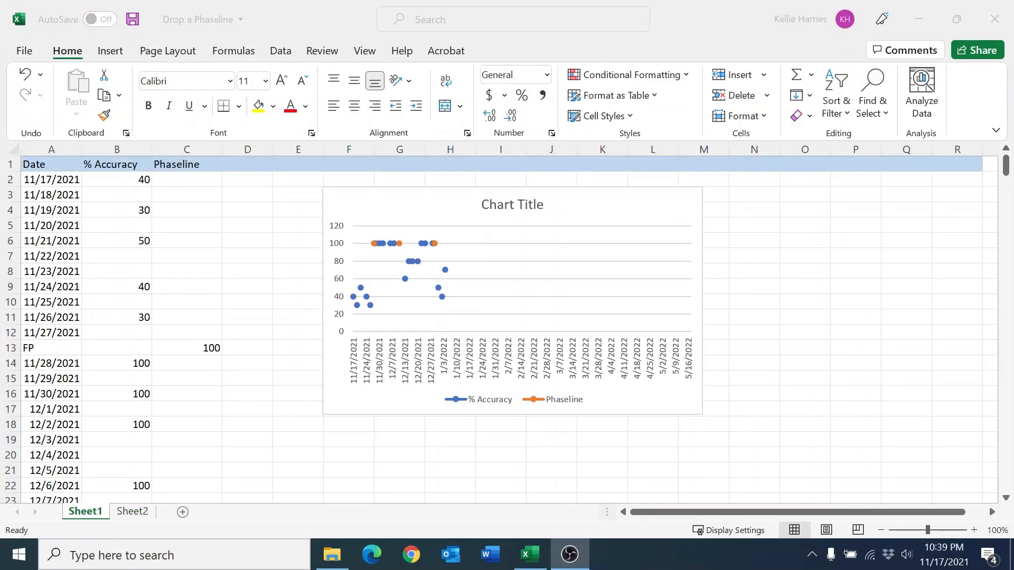
# - Delete the chart's legend and change the chart title to Folding
pyautogui.click(490, 402)
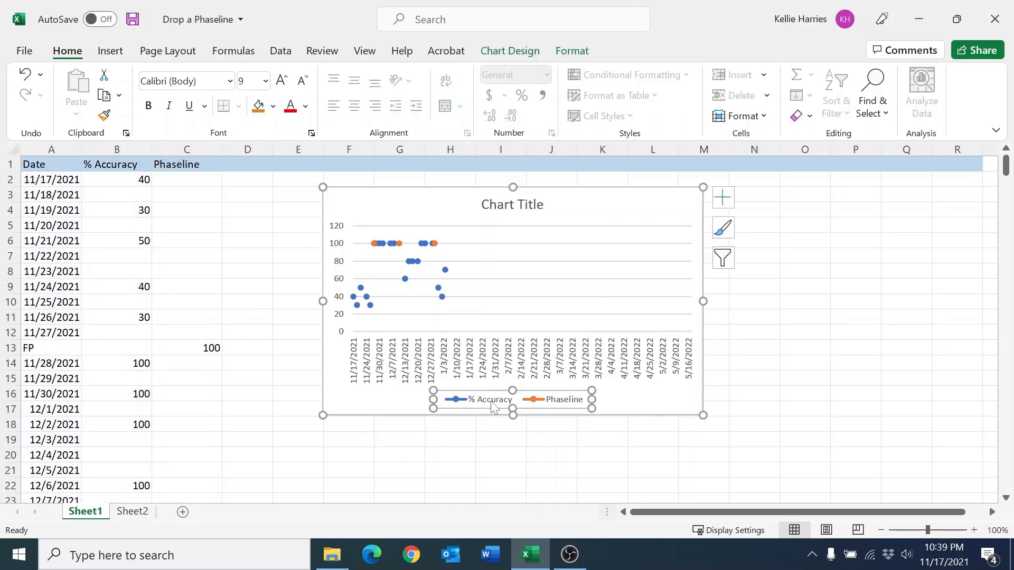
pyautogui.press('Delete')
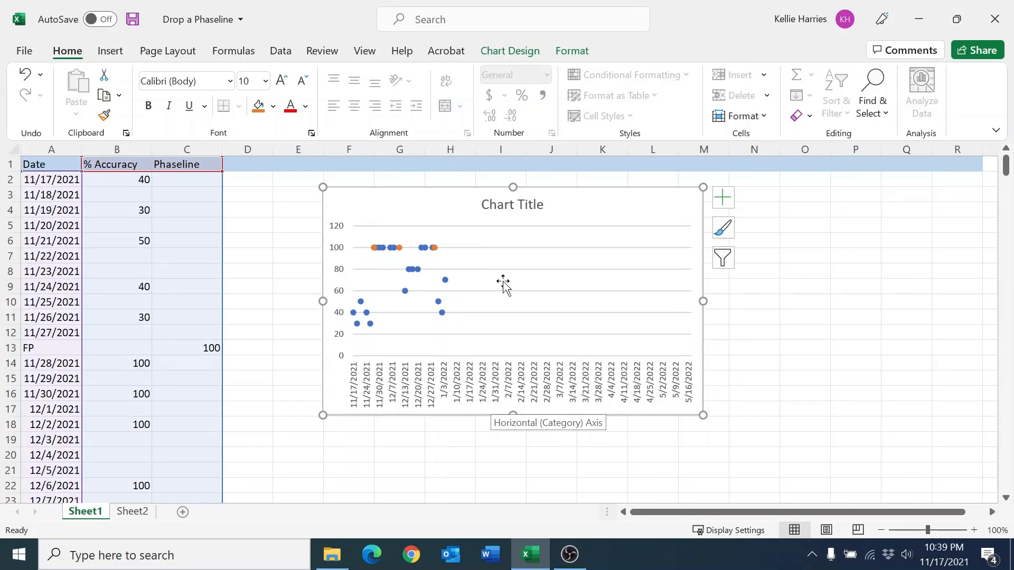
pyautogui.click(523, 207)
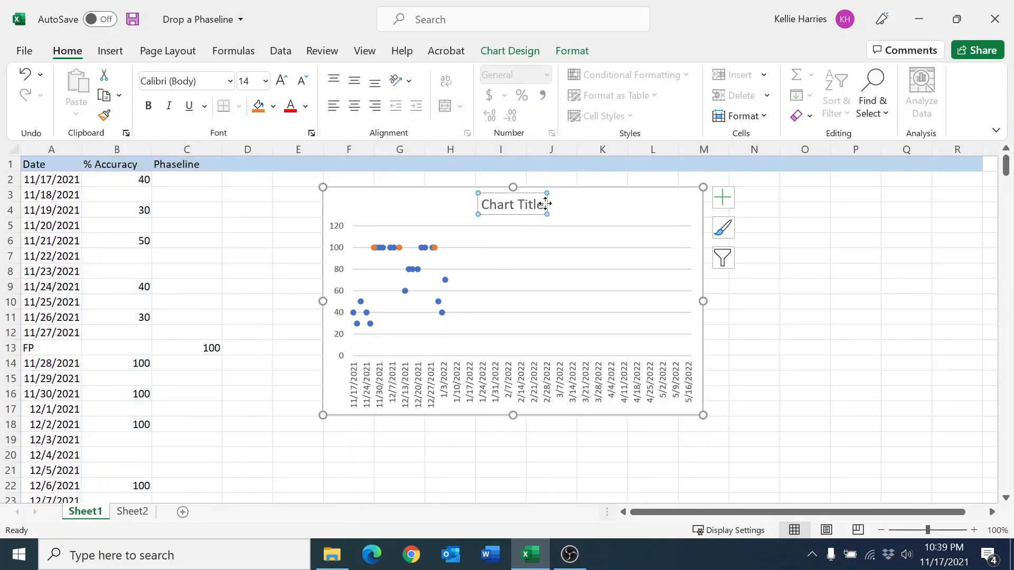
pyautogui.moveTo(544, 205); pyautogui.dragTo(482, 206)
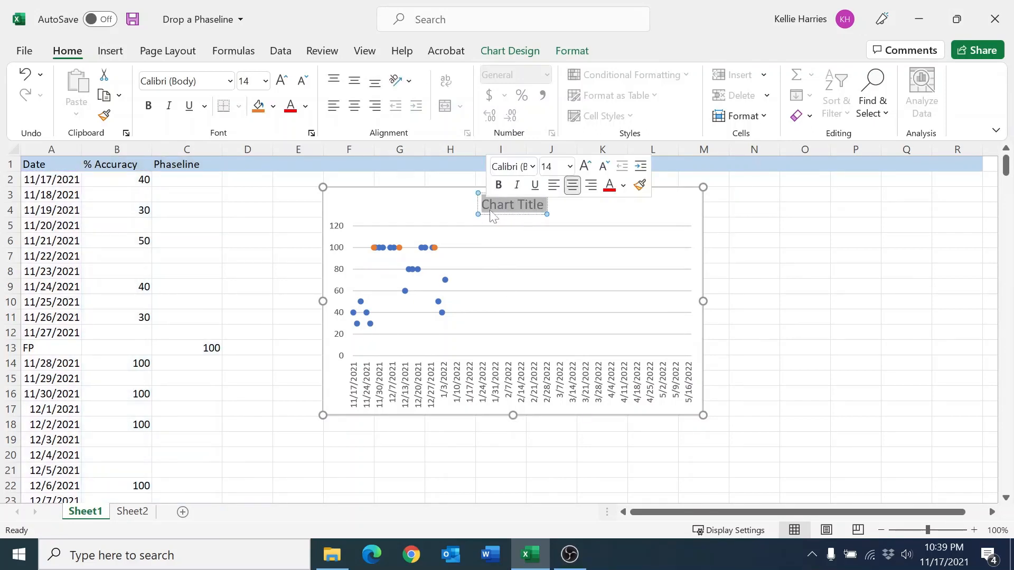
pyautogui.write('Folding')
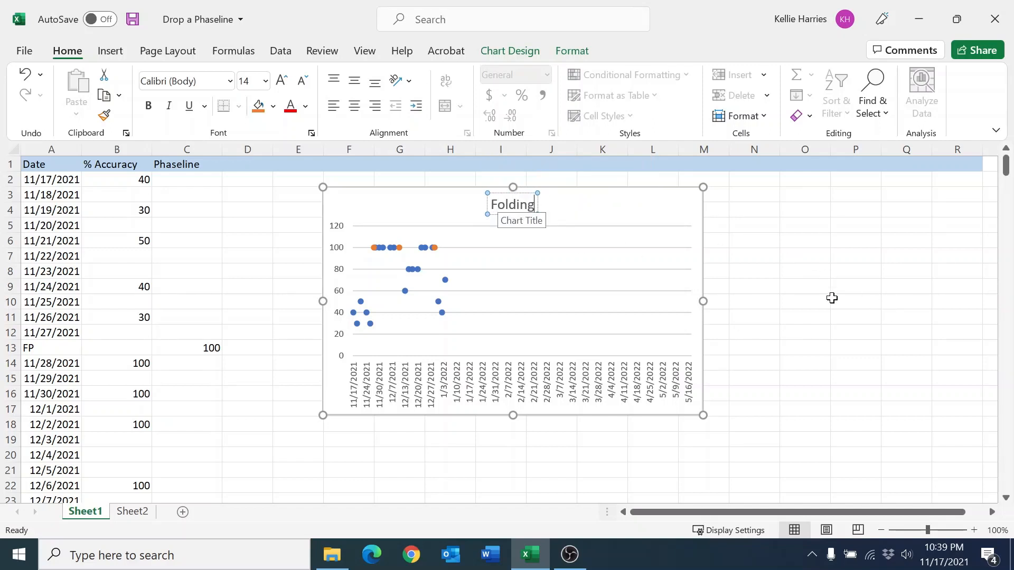
pyautogui.click(811, 300)
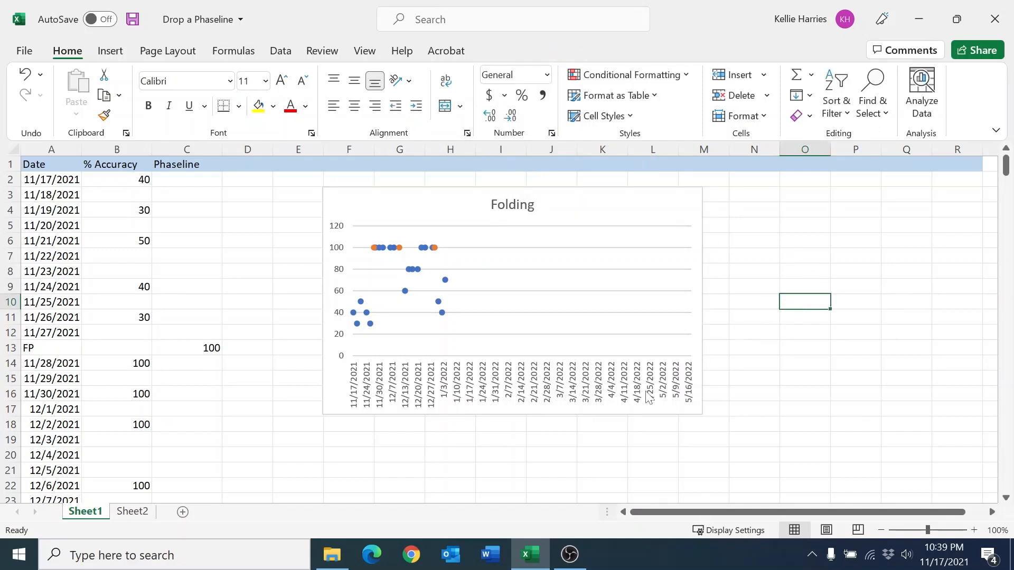
# - Enlarge the Folding chart so it extends to column O and about row 19
pyautogui.click(702, 414)
pyautogui.moveTo(703, 413); pyautogui.dragTo(815, 447)
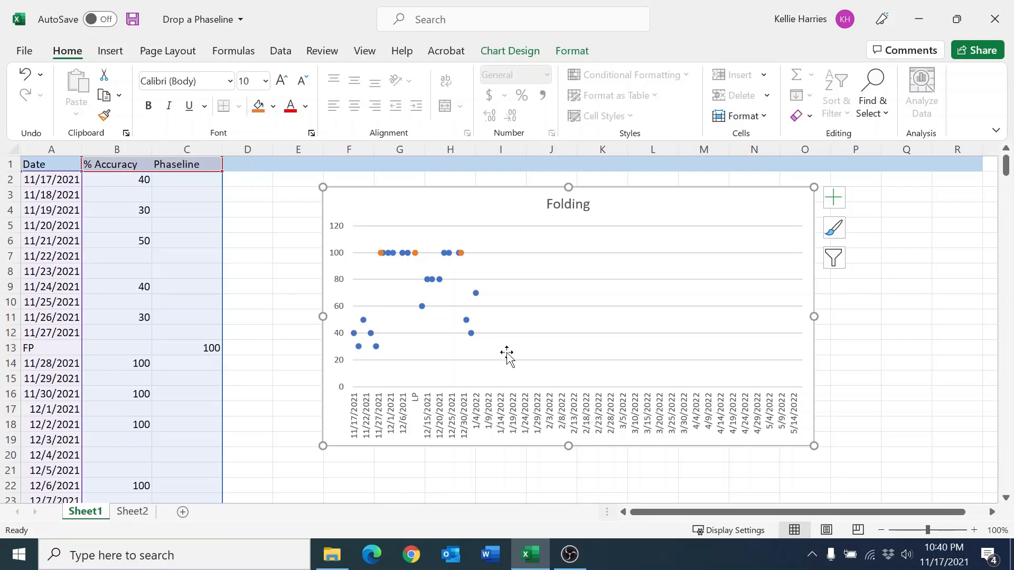
# - Add axis titles to the chart and remove its gridlines
pyautogui.click(834, 205)
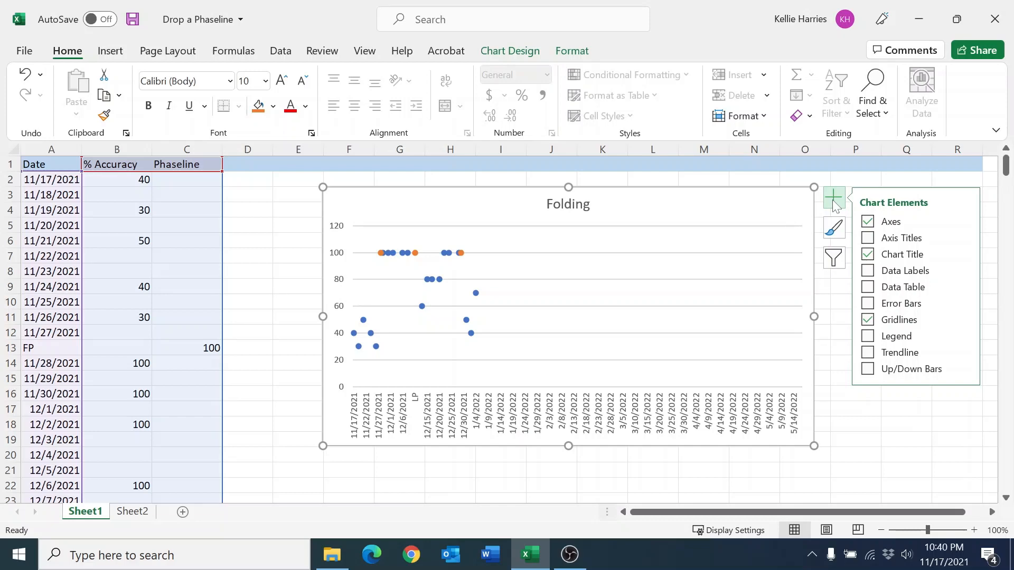
pyautogui.click(869, 240)
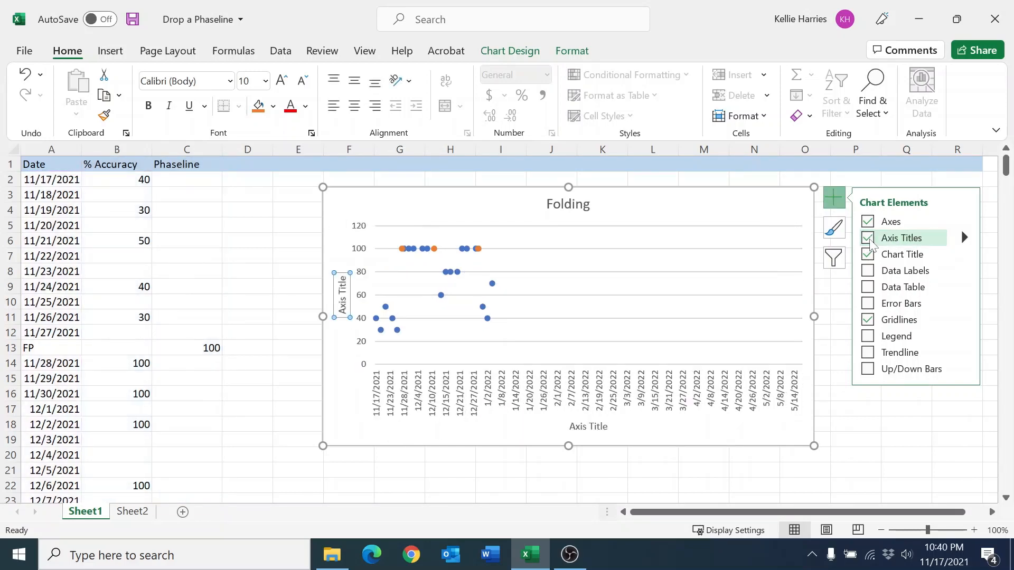
pyautogui.click(868, 321)
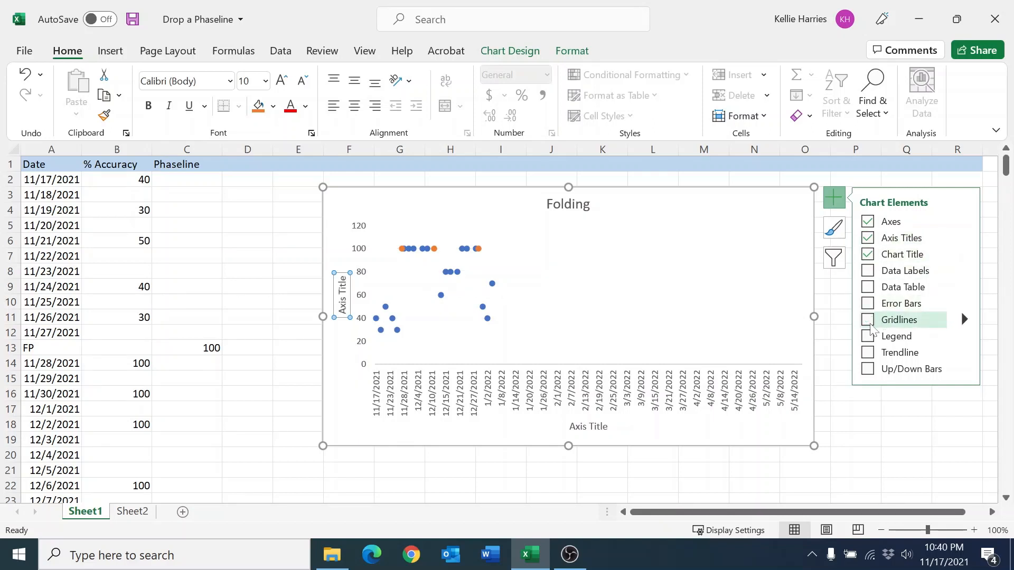
pyautogui.click(600, 329)
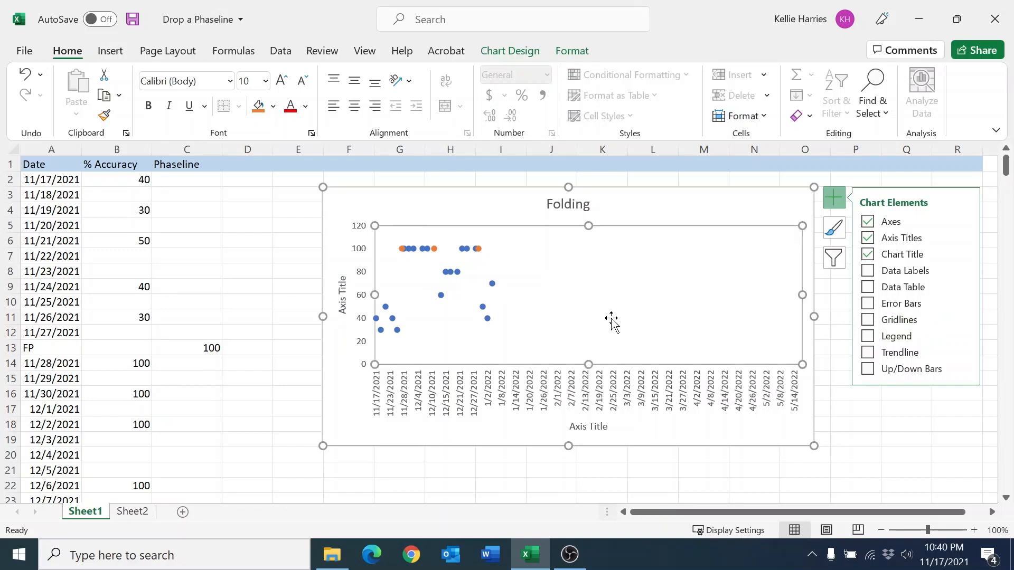
# - Name the chart's horizontal axis Date and its vertical axis % Accuracy
pyautogui.click(594, 429)
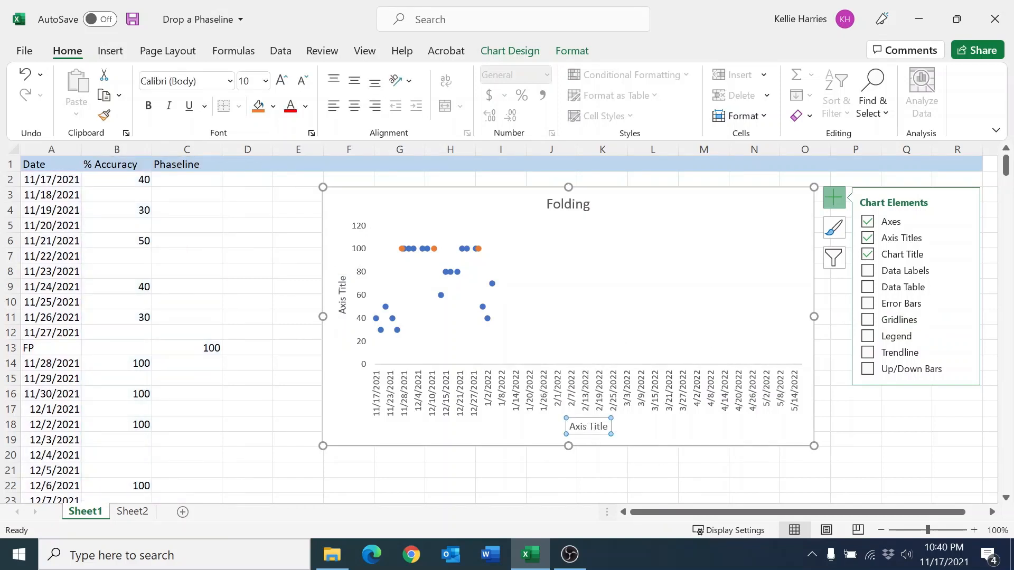
pyautogui.moveTo(608, 426); pyautogui.dragTo(571, 427)
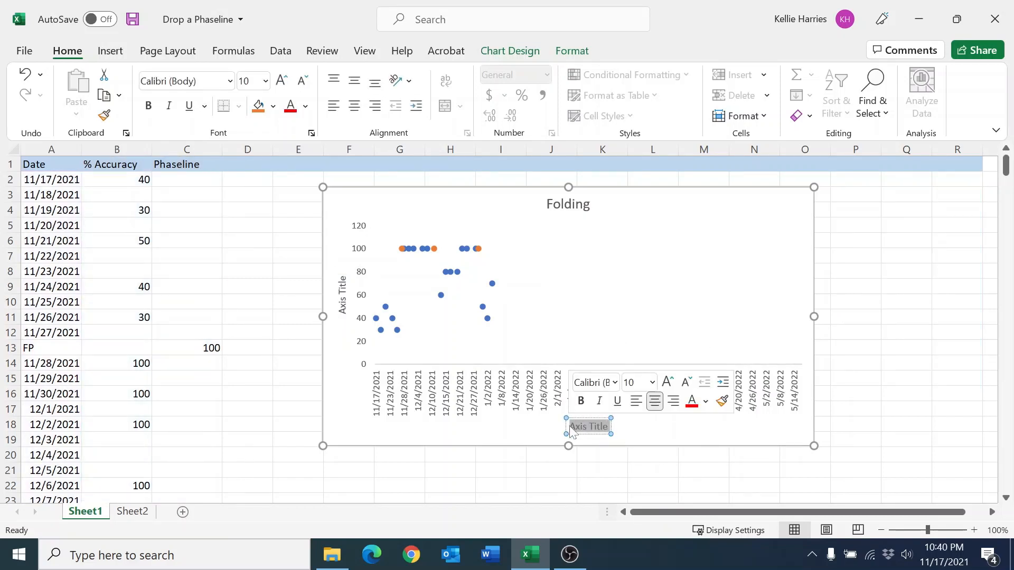
pyautogui.write('Date')
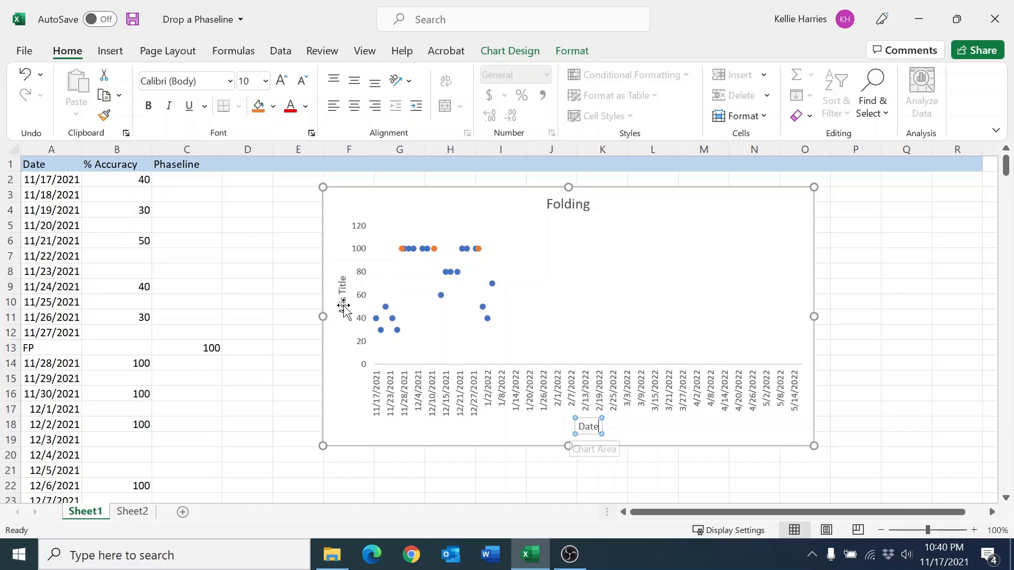
pyautogui.click(344, 306)
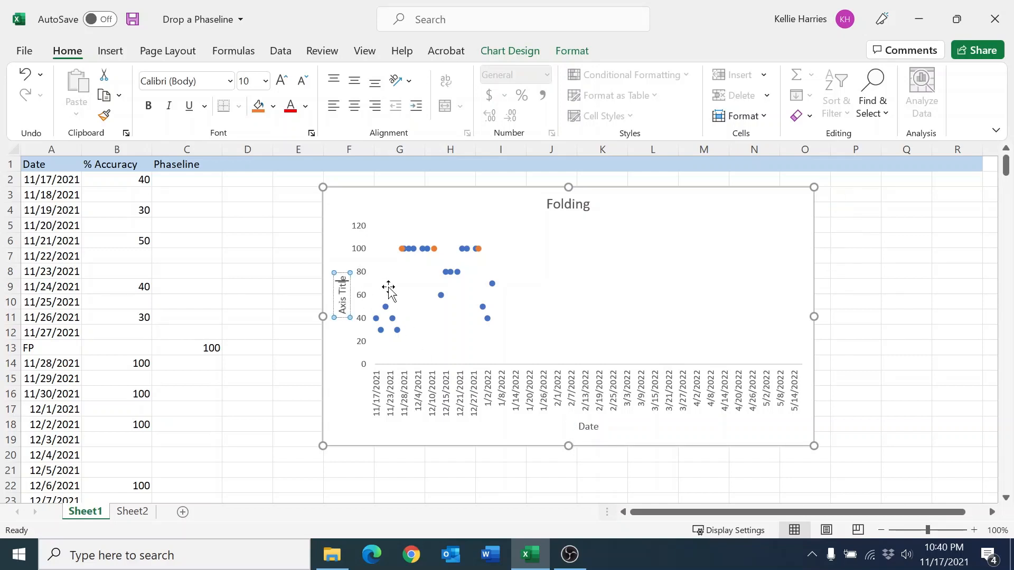
pyautogui.write('A')
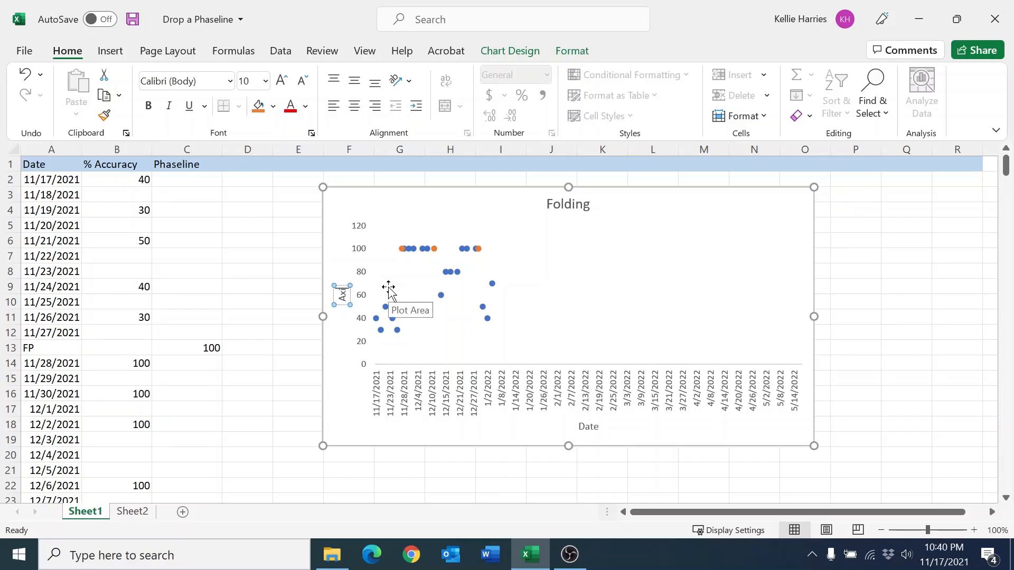
pyautogui.press('BackSpace')
pyautogui.write('% Accuracy')
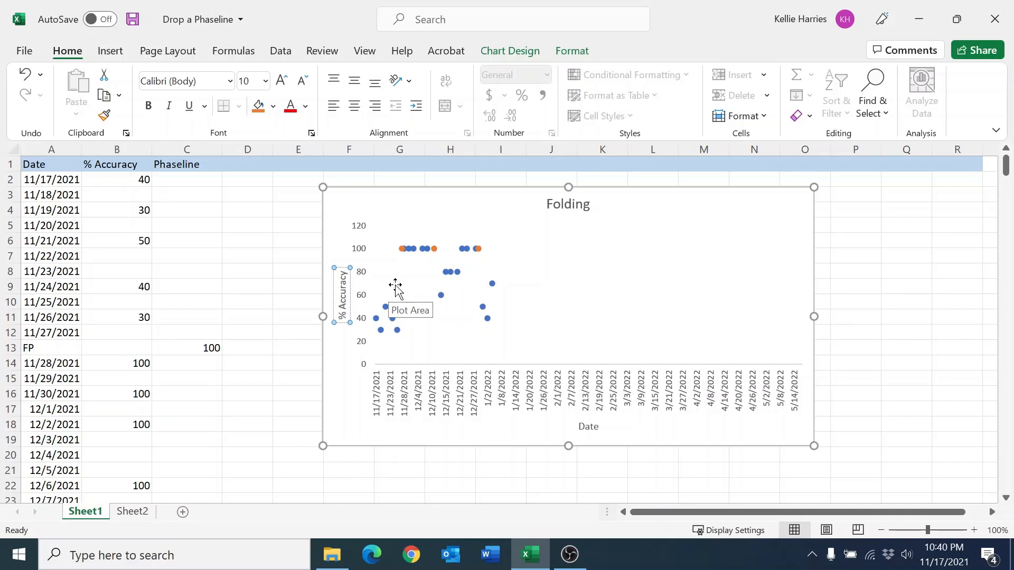
pyautogui.click(581, 319)
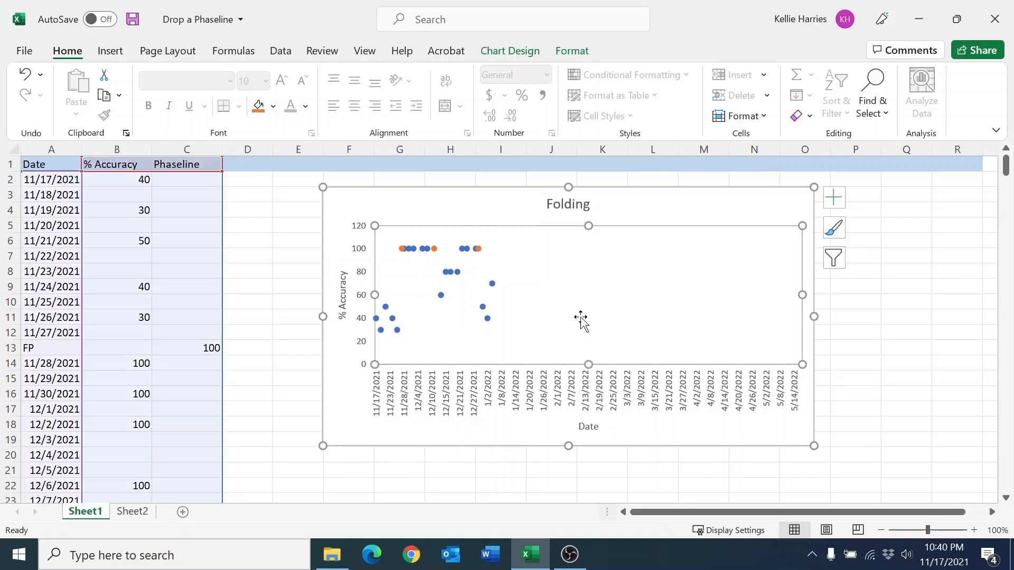
# - Set the maximum bound of the chart's vertical axis to 100
pyautogui.click(368, 330)
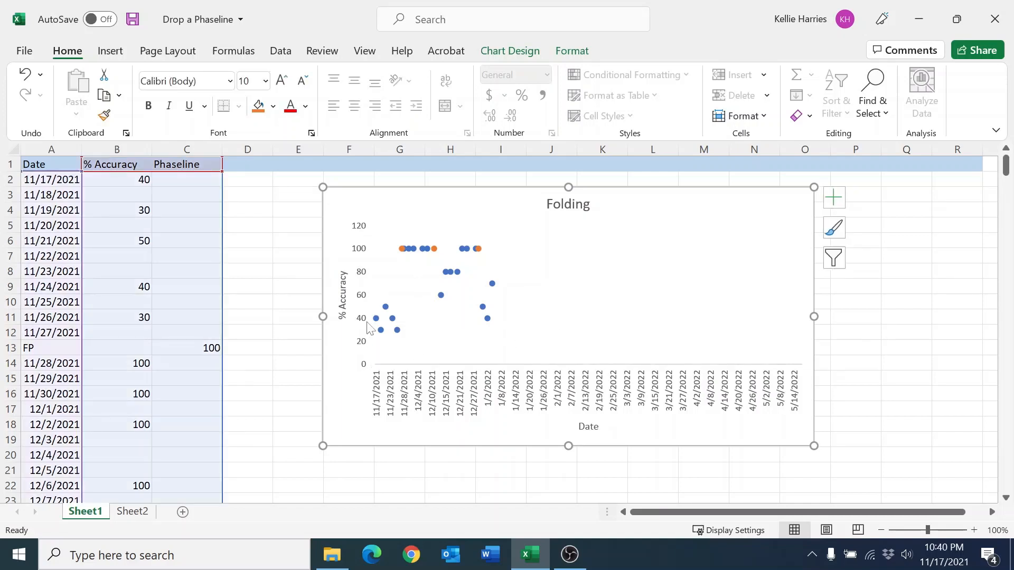
pyautogui.click(366, 278)
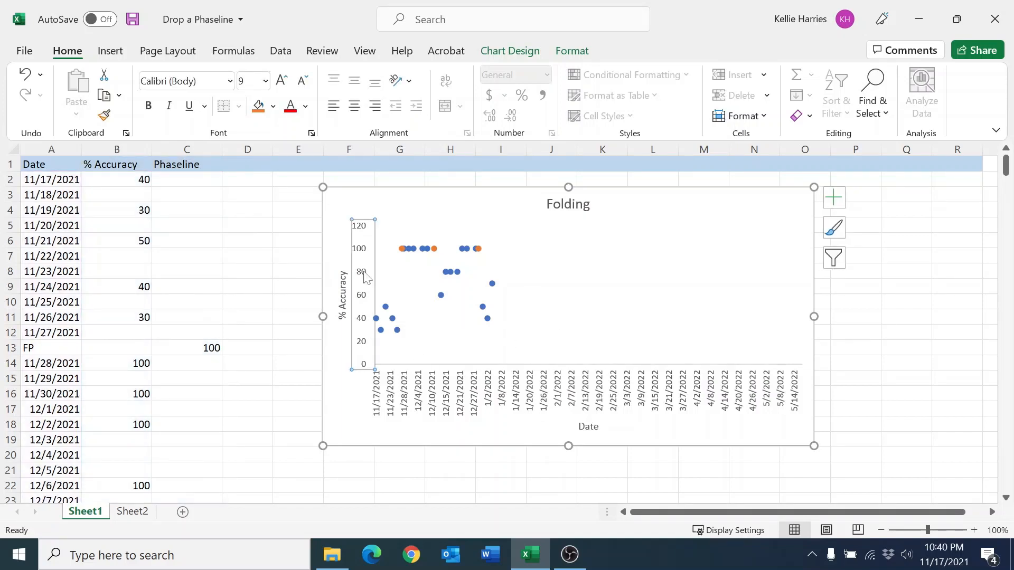
pyautogui.rightClick(367, 277)
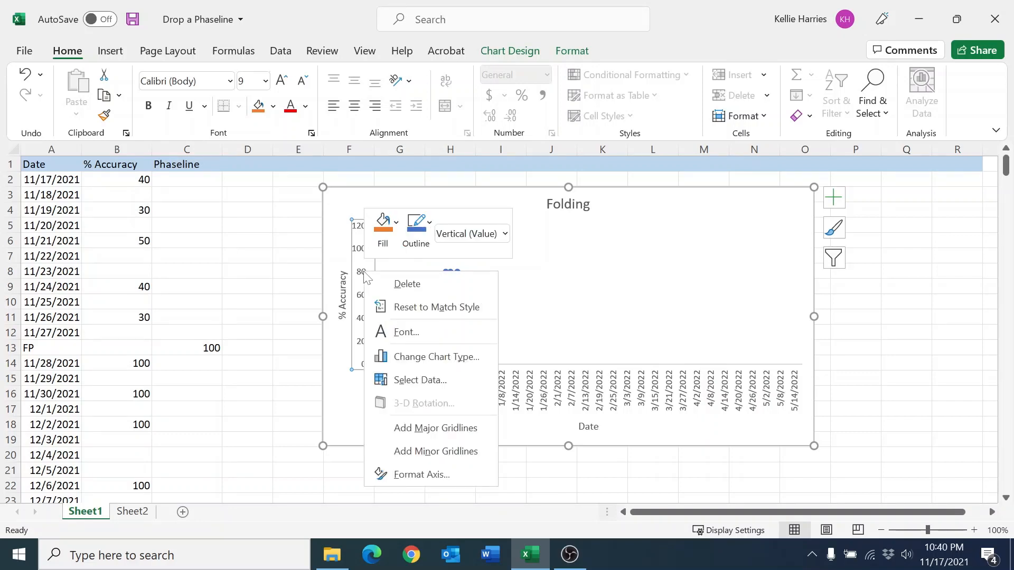
pyautogui.click(422, 475)
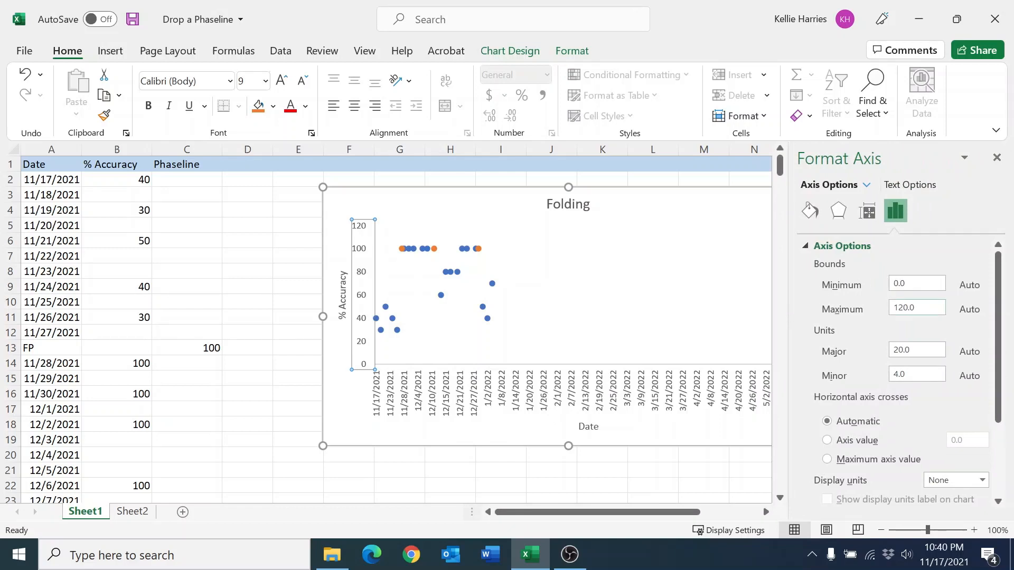
pyautogui.click(905, 310)
pyautogui.press('BackSpace')
pyautogui.press('Return')
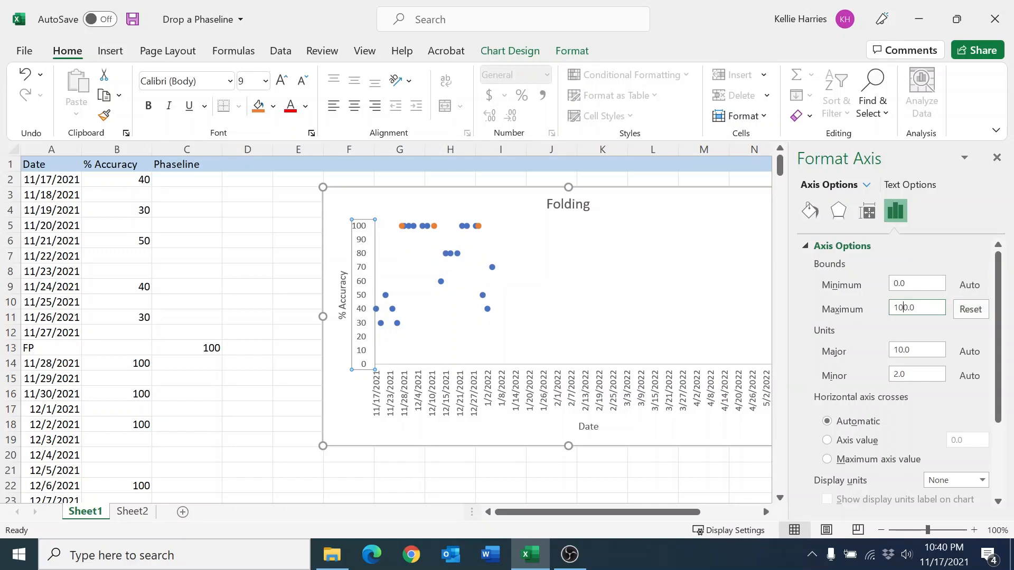
pyautogui.click(997, 160)
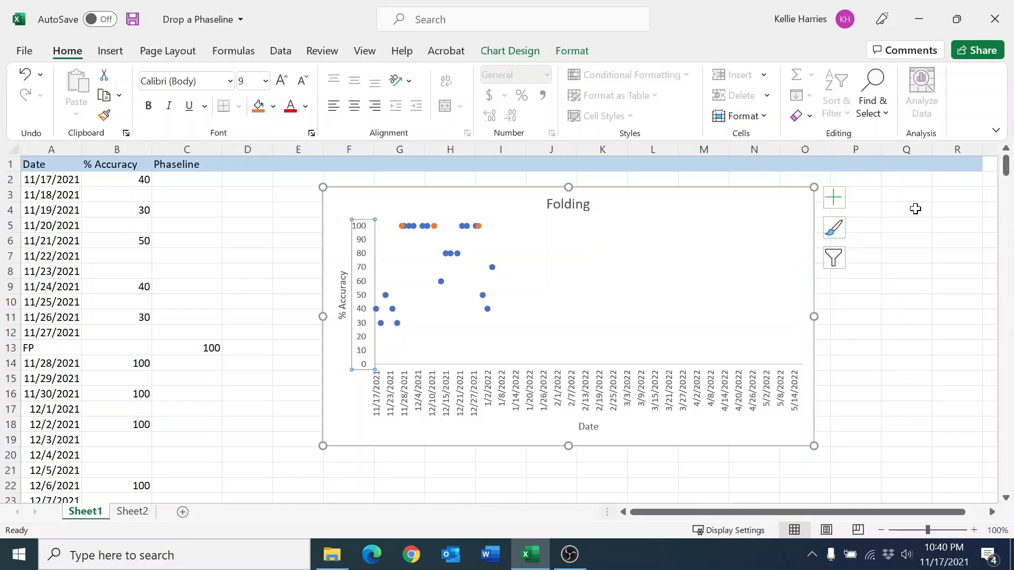
pyautogui.moveTo(480, 226)
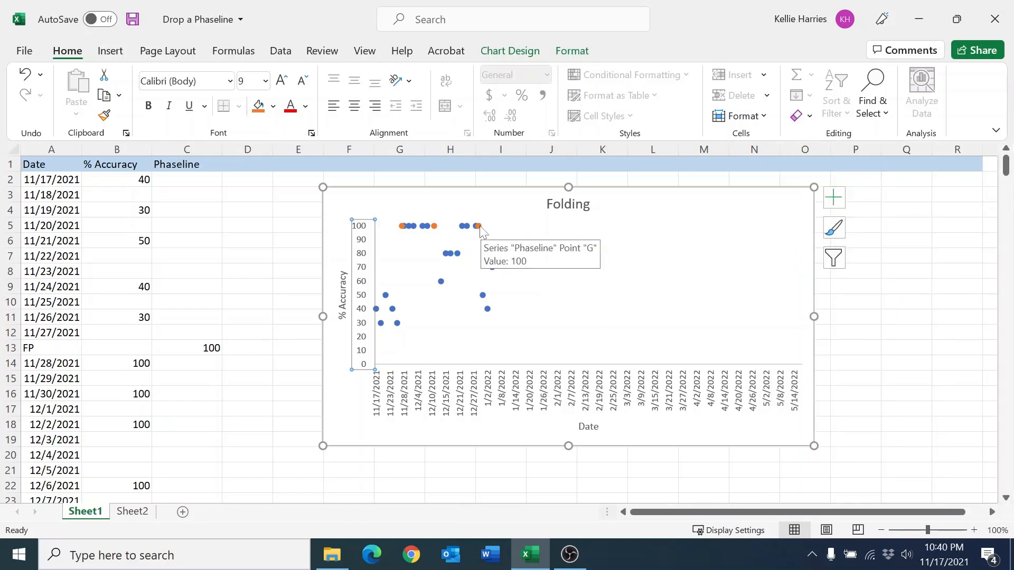
pyautogui.click(480, 227)
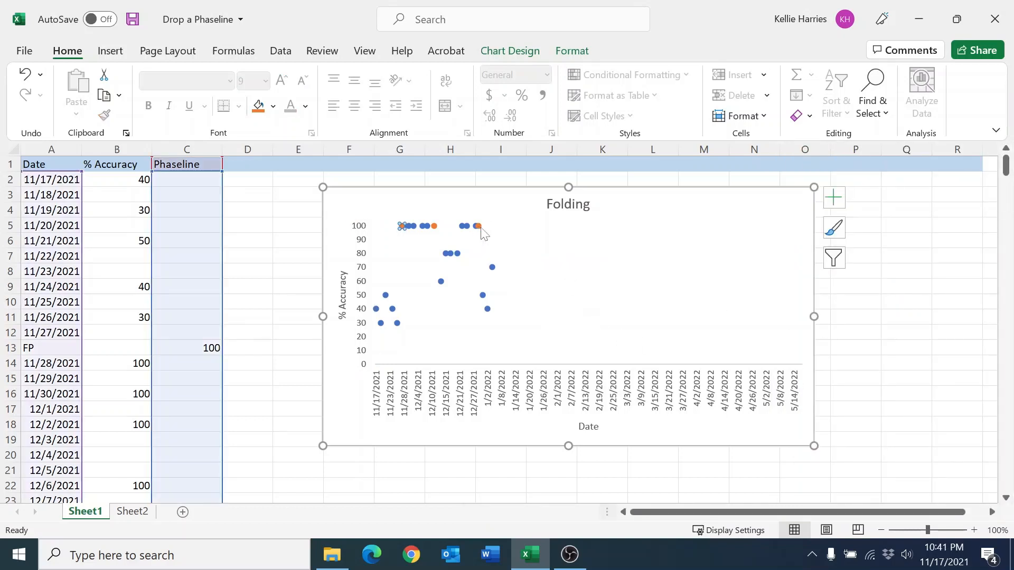
pyautogui.click(479, 227)
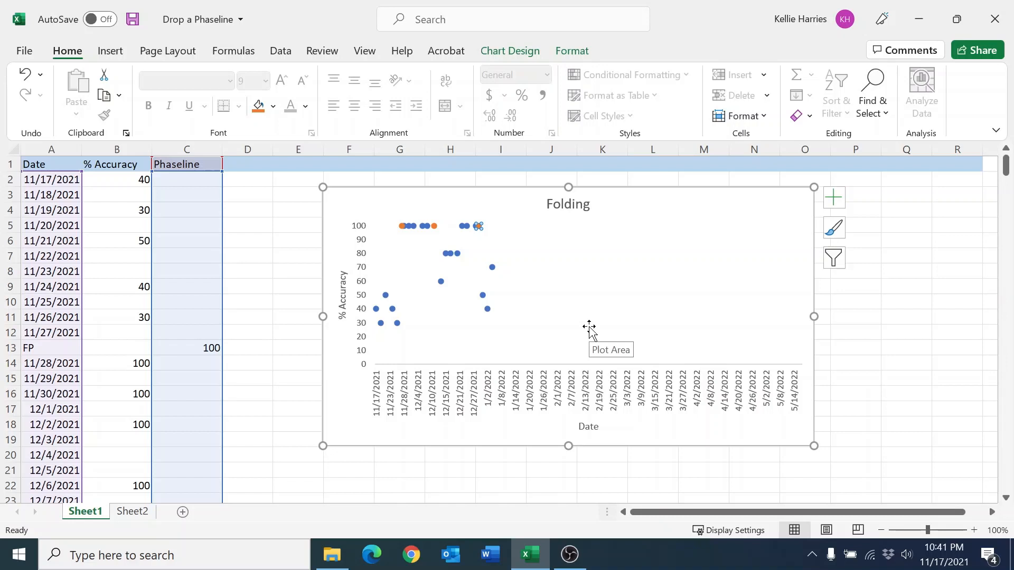
pyautogui.click(859, 350)
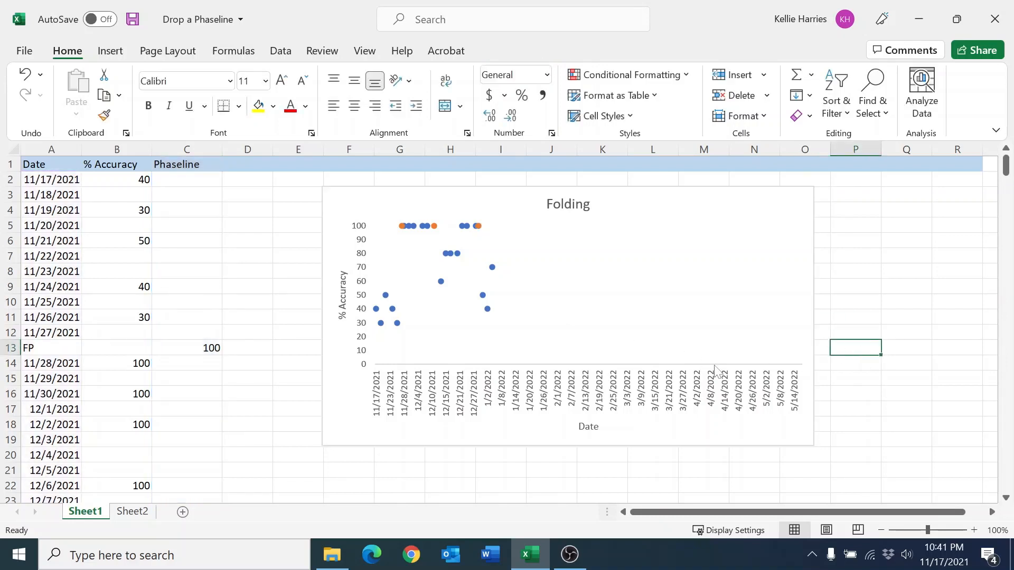
# - Set the chart's hidden and empty cell settings to connect data points with a line
pyautogui.rightClick(455, 344)
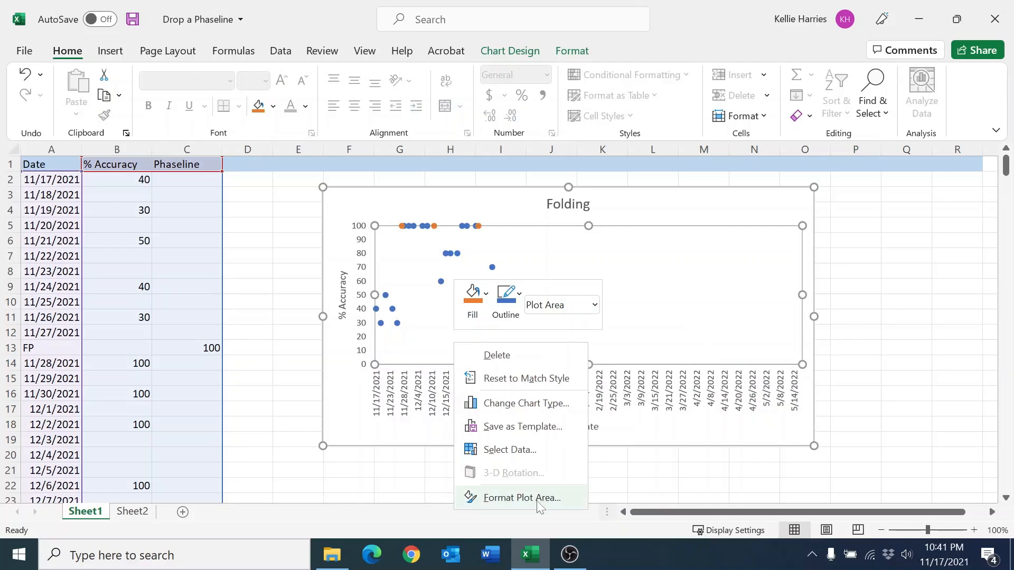
pyautogui.click(517, 454)
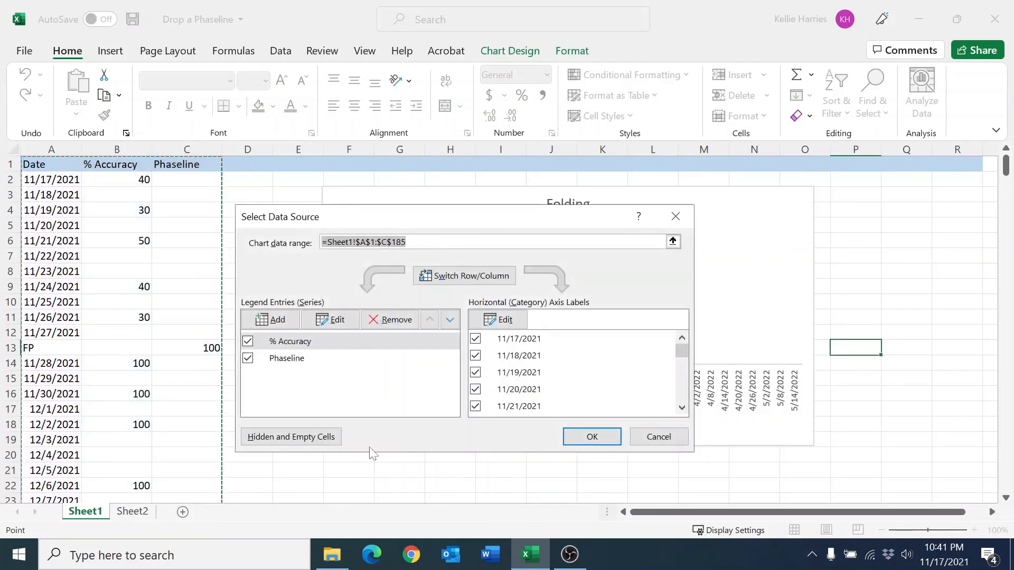
pyautogui.click(287, 438)
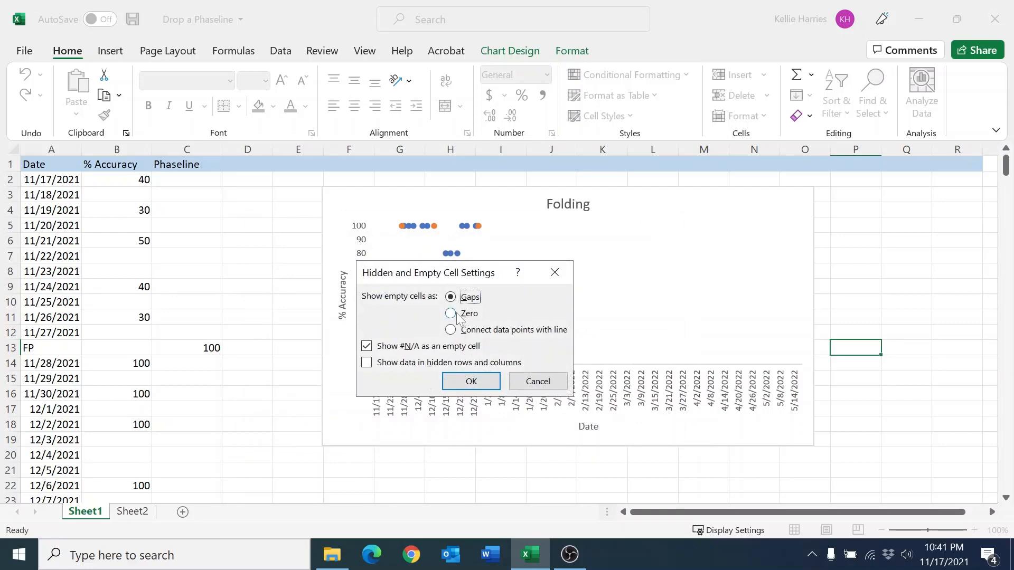
pyautogui.click(450, 329)
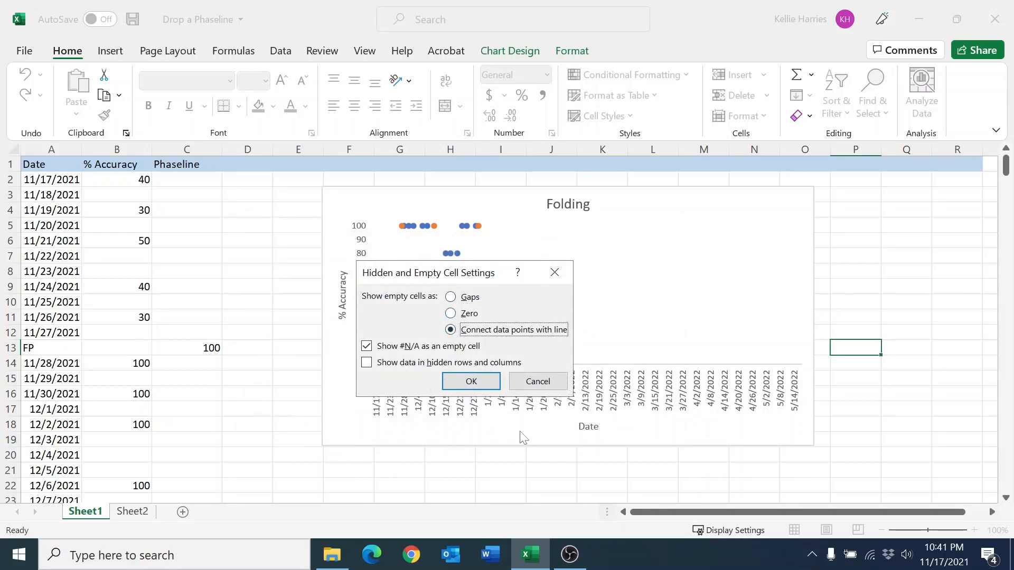
pyautogui.click(471, 381)
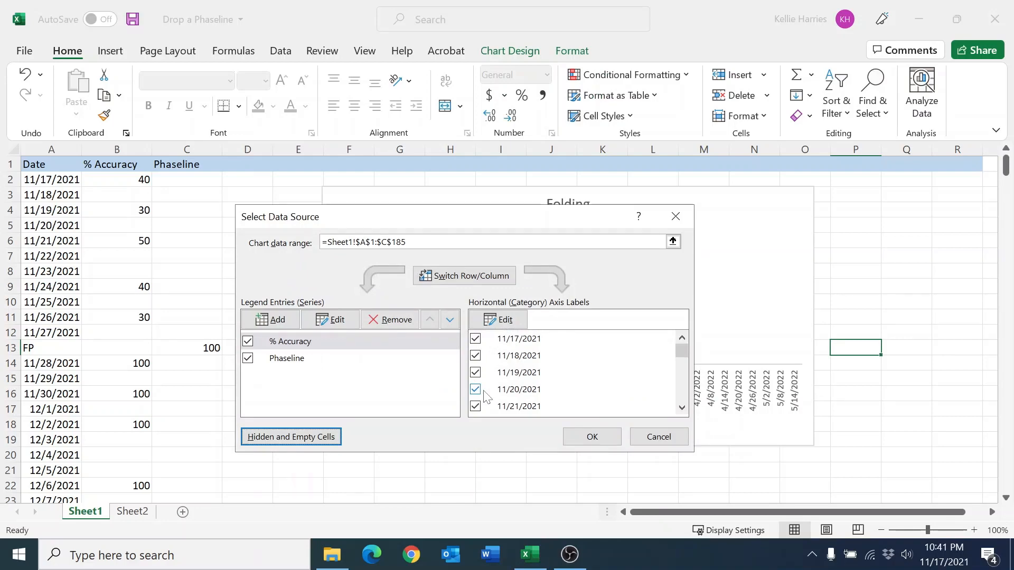
pyautogui.click(592, 437)
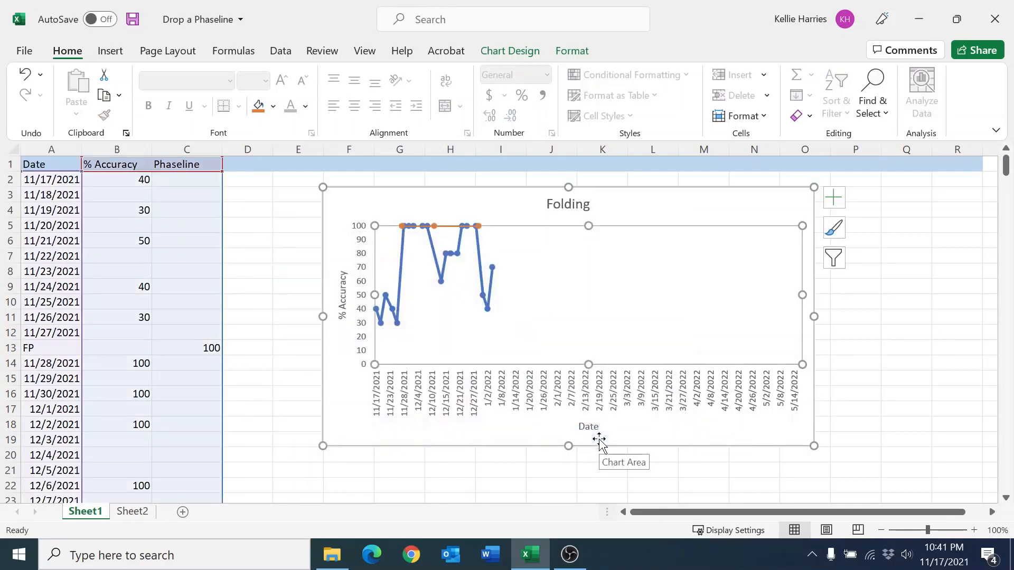
pyautogui.click(877, 366)
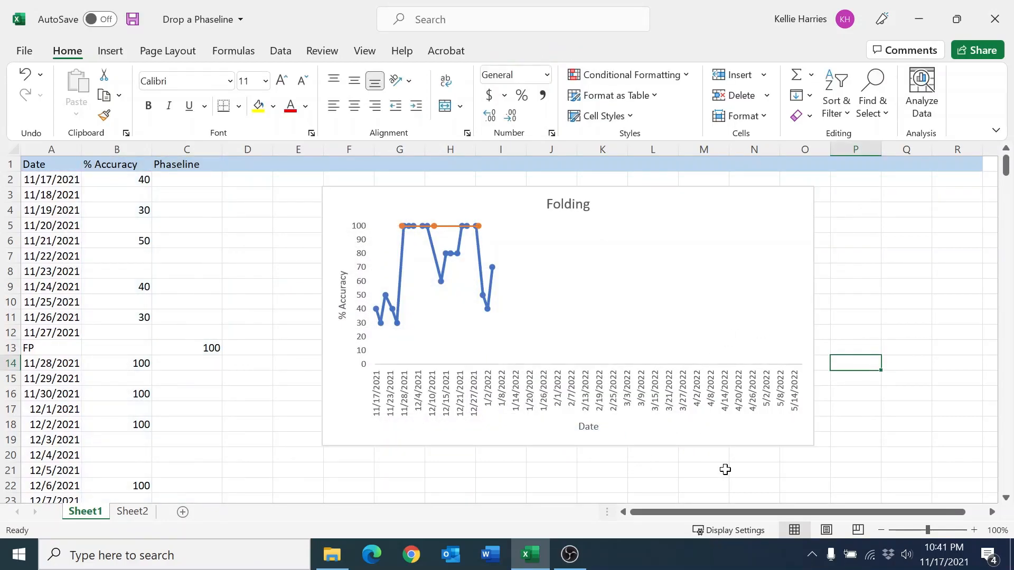
# - Format the chart's Phaseline series with No line so only its markers remain
pyautogui.click(479, 227)
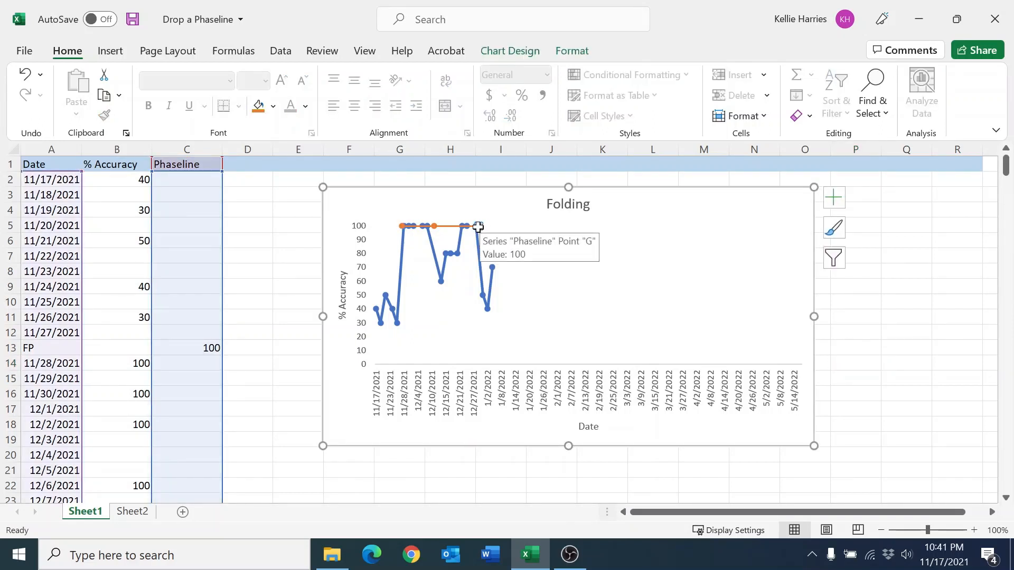
pyautogui.click(478, 227)
pyautogui.rightClick(478, 227)
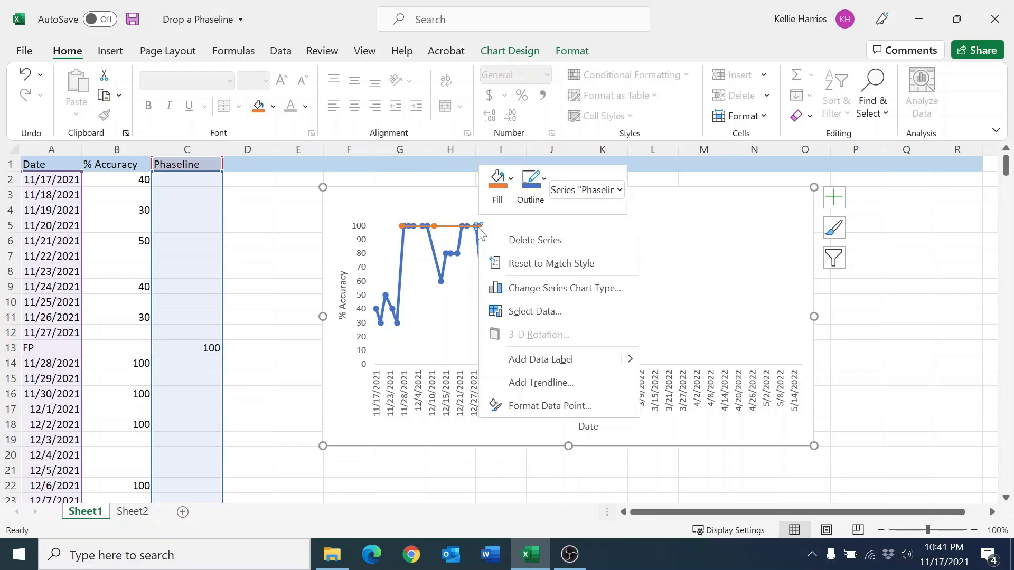
pyautogui.click(544, 407)
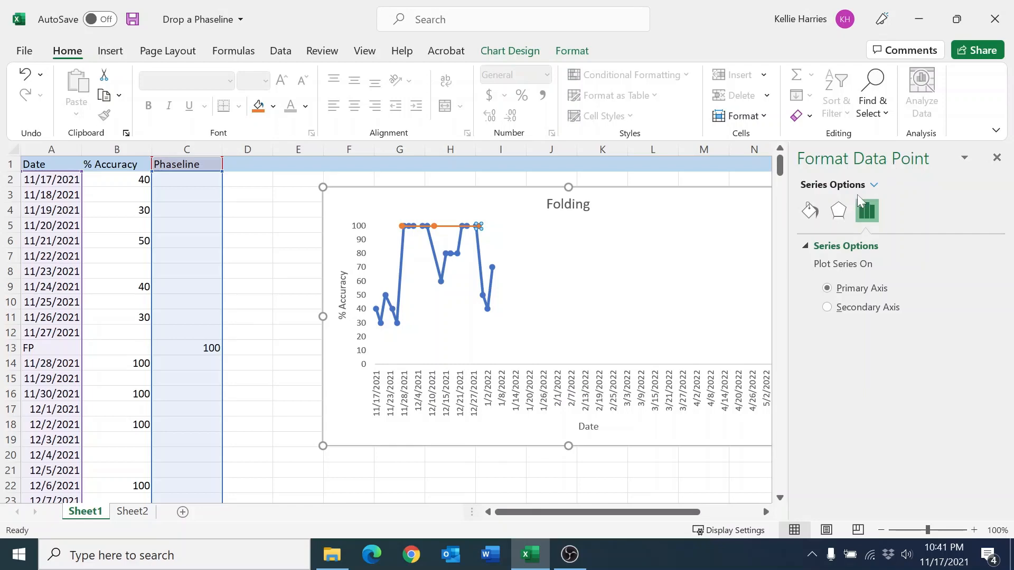
pyautogui.click(874, 185)
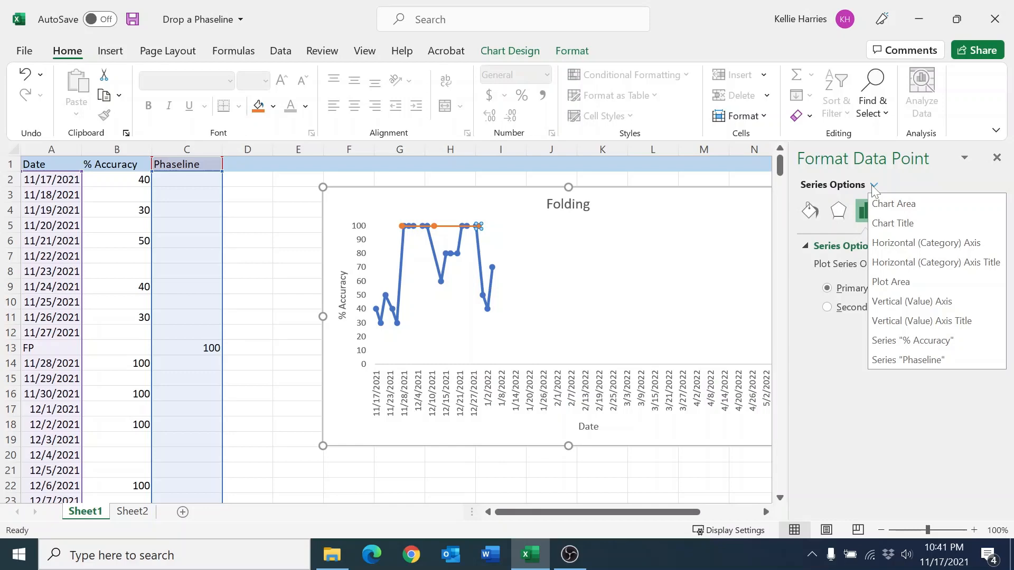
pyautogui.click(918, 363)
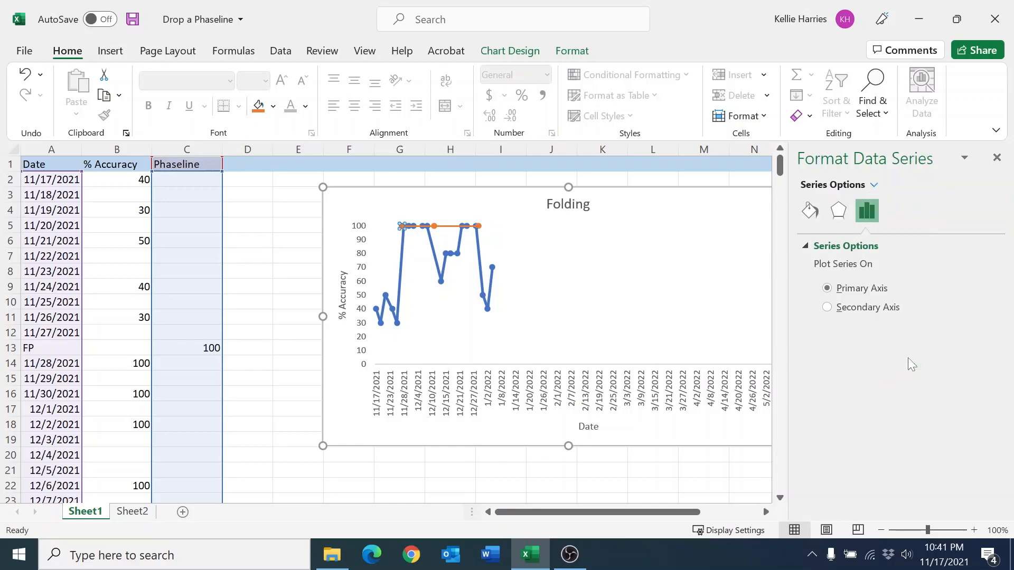
pyautogui.click(809, 211)
pyautogui.click(843, 271)
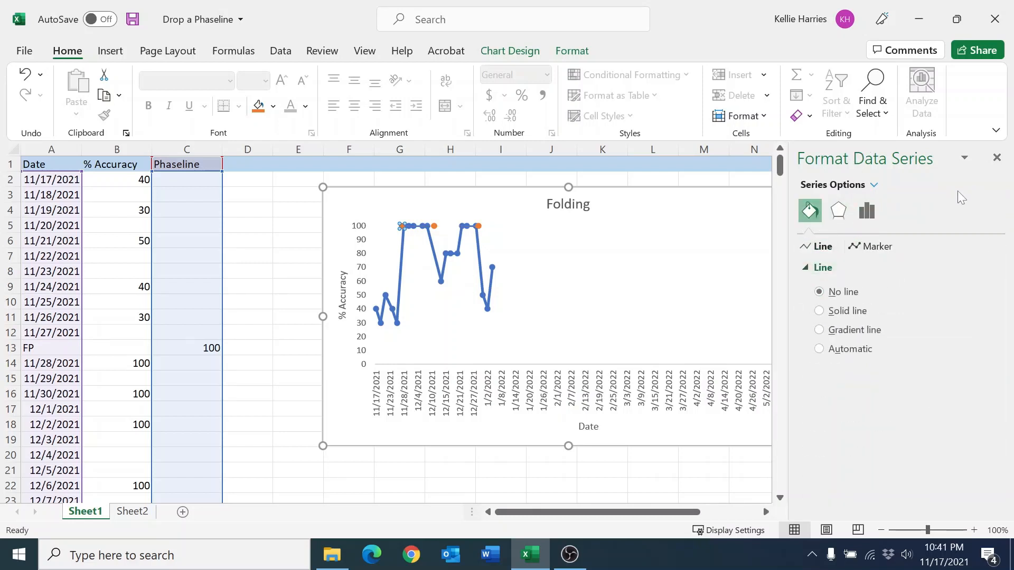
pyautogui.click(996, 159)
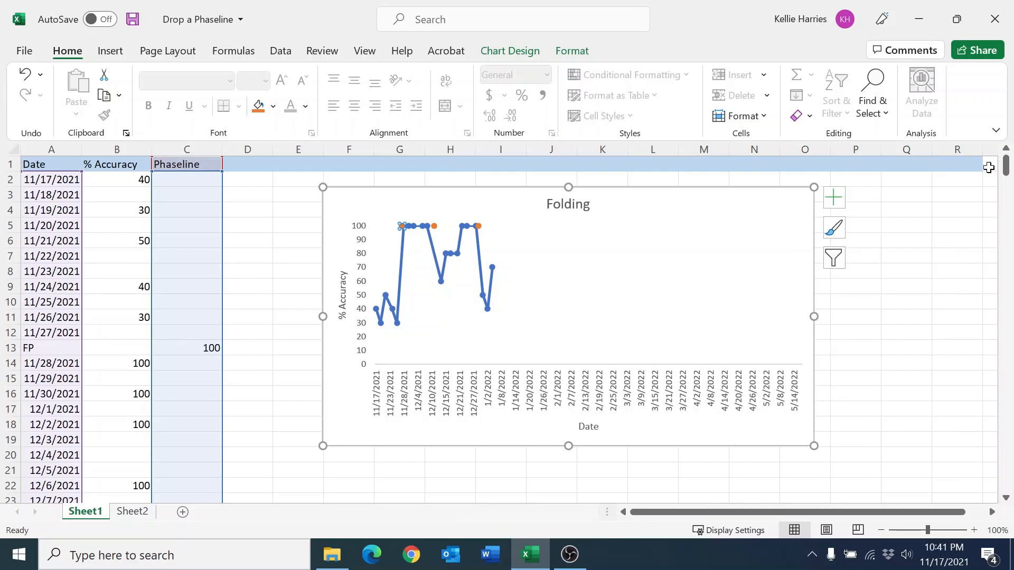
# - Add error bars to the Phaseline series in the Folding chart
pyautogui.click(479, 227)
pyautogui.click(836, 205)
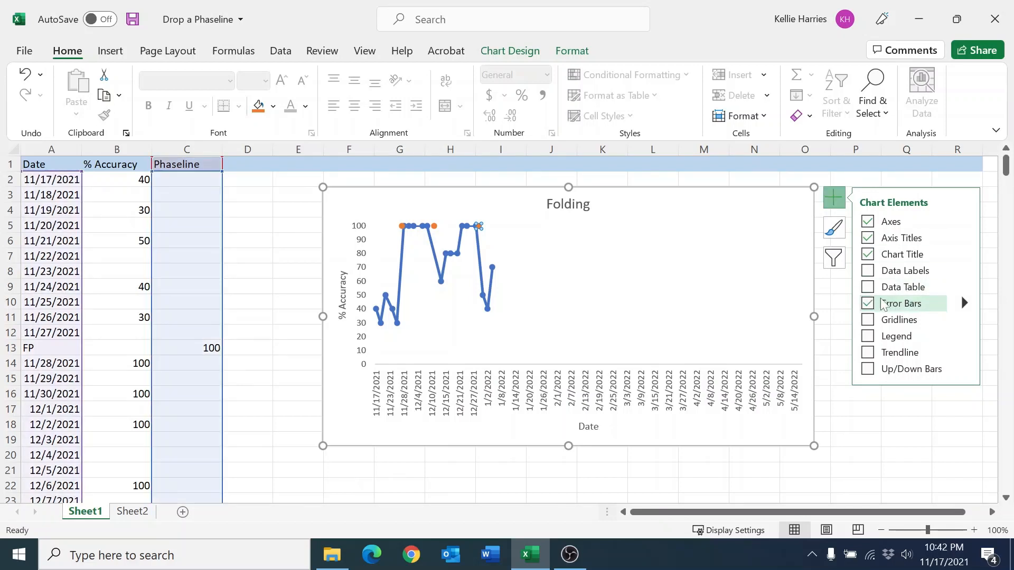
pyautogui.click(875, 443)
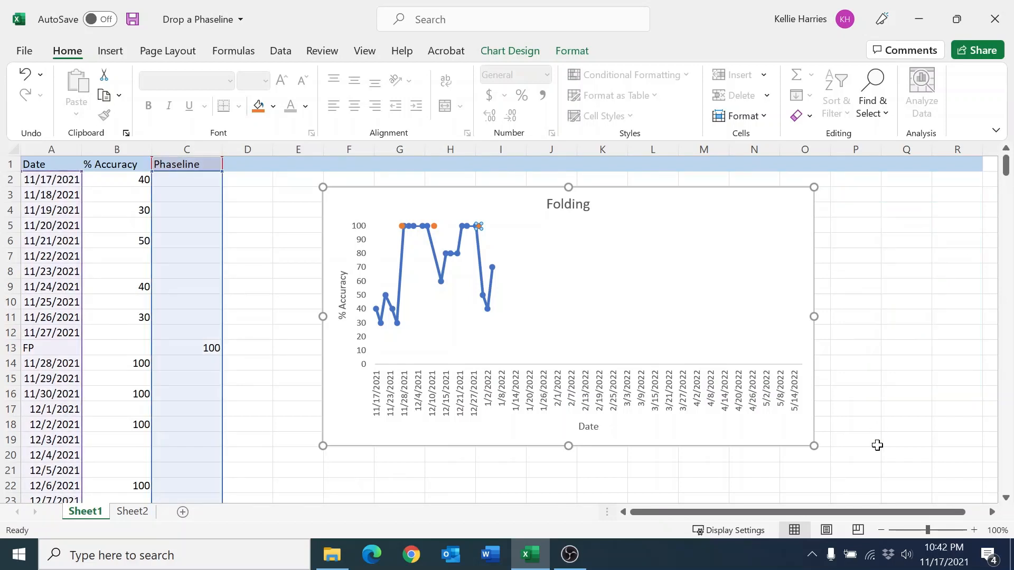
# - Set the Phaseline series' vertical error bars to the Minus direction with a fixed value of 100
pyautogui.click(479, 225)
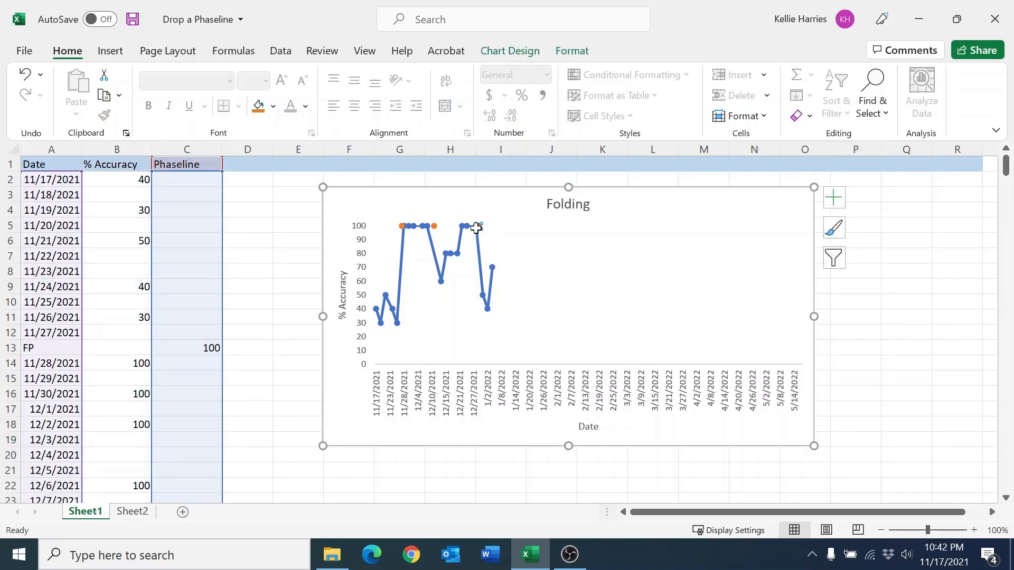
pyautogui.doubleClick(480, 227)
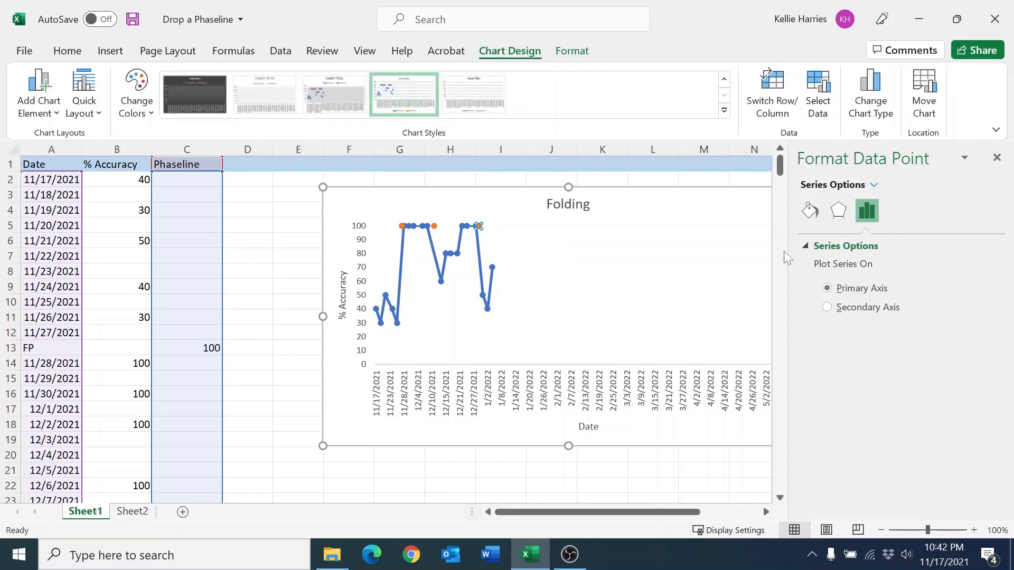
pyautogui.click(874, 185)
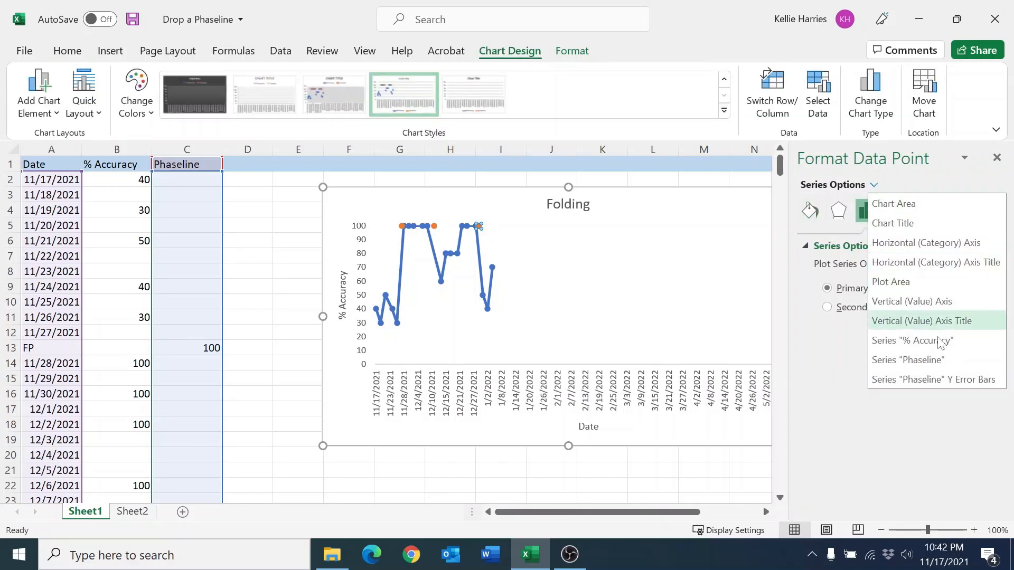
pyautogui.click(937, 380)
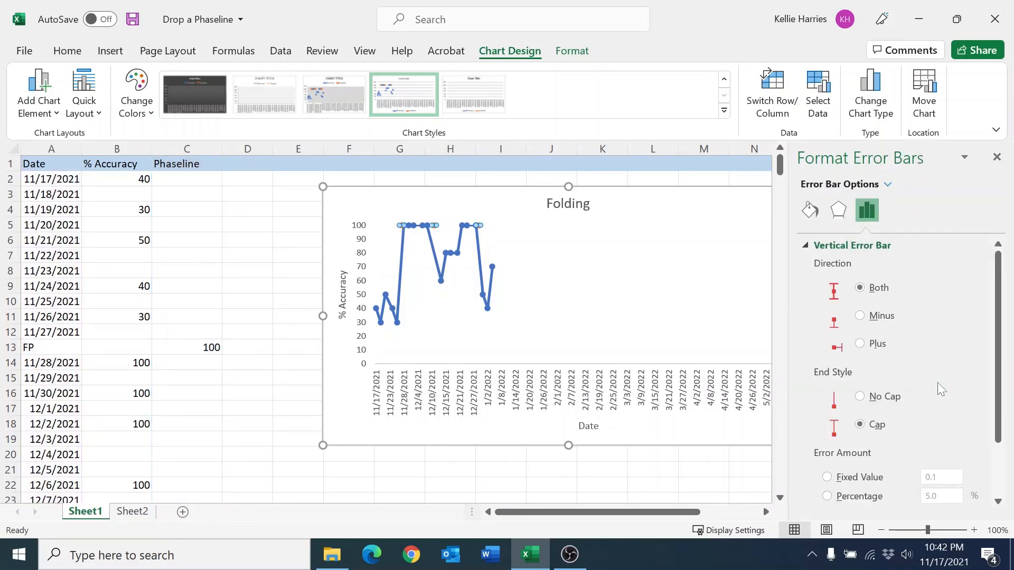
pyautogui.click(881, 317)
pyautogui.scroll(-1, 882, 318)
pyautogui.click(846, 443)
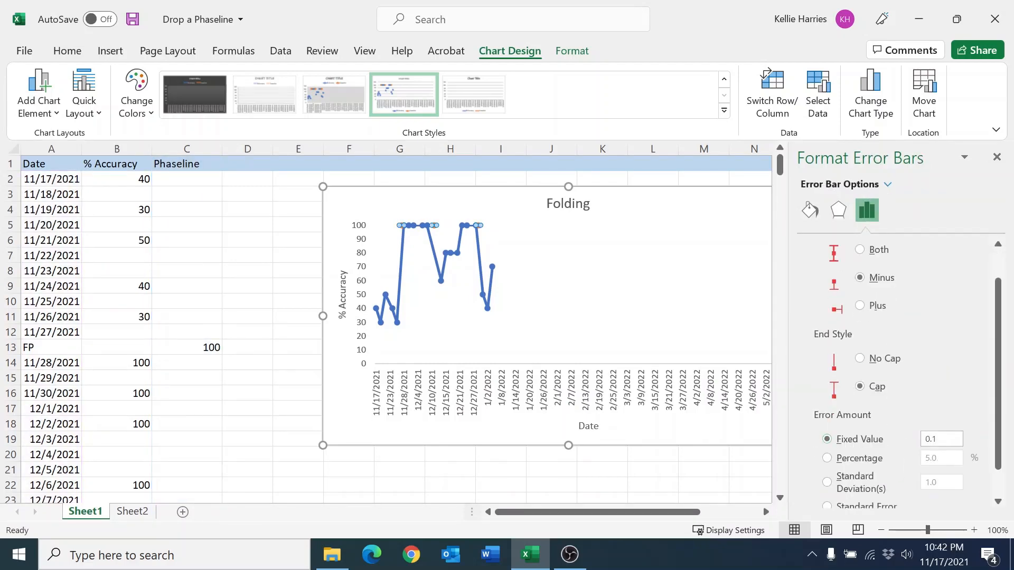
pyautogui.moveTo(956, 445); pyautogui.dragTo(926, 443)
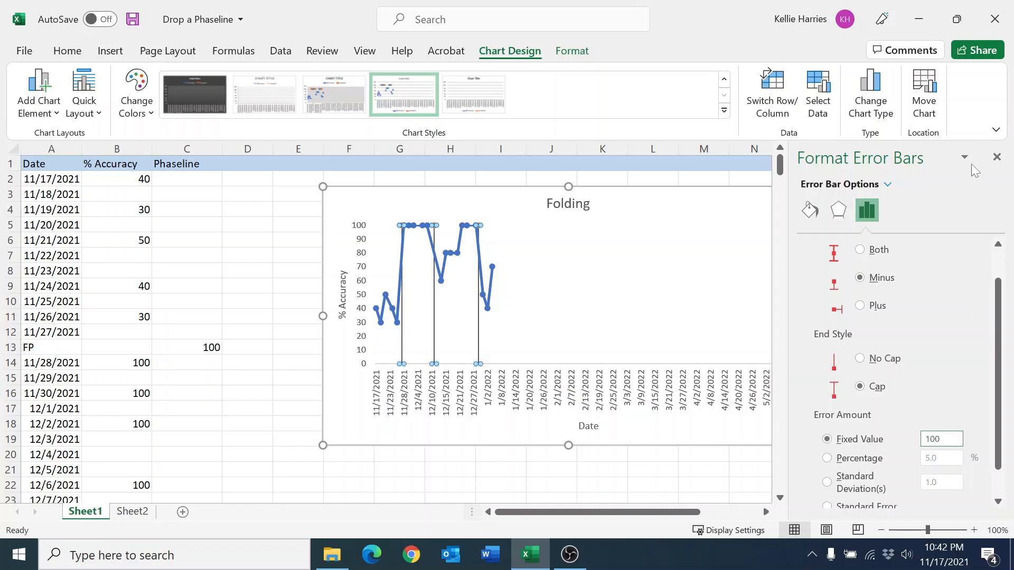
pyautogui.click(997, 157)
pyautogui.click(876, 300)
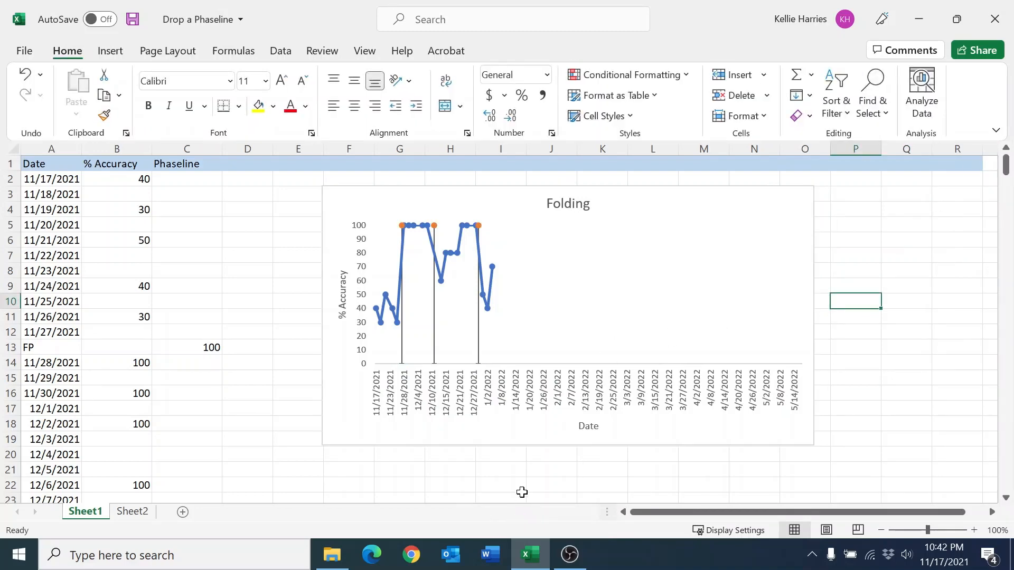
# - Apply No line to the first % Accuracy points after the third and second phaselines, breaking the data path there
pyautogui.click(485, 302)
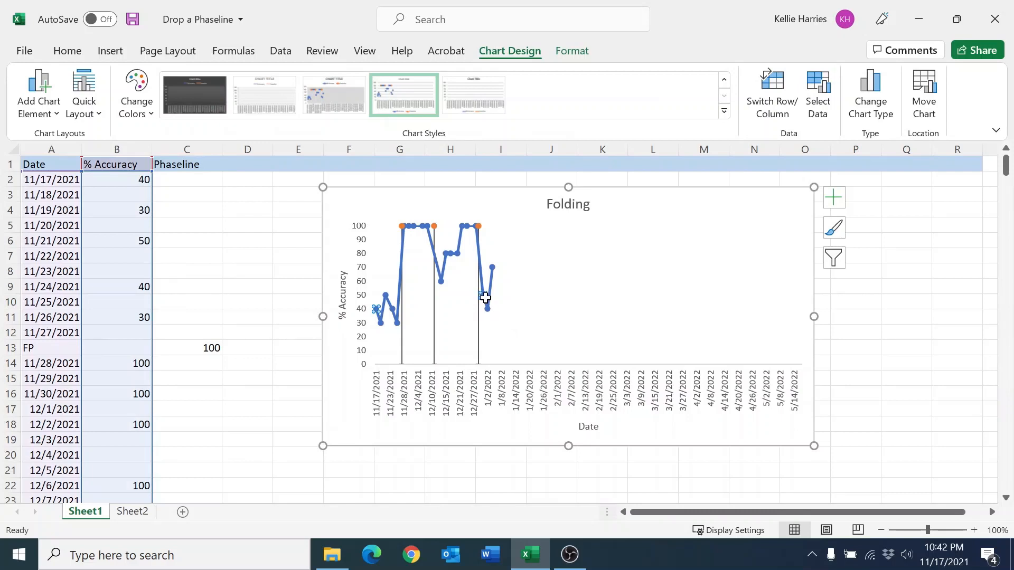
pyautogui.doubleClick(483, 296)
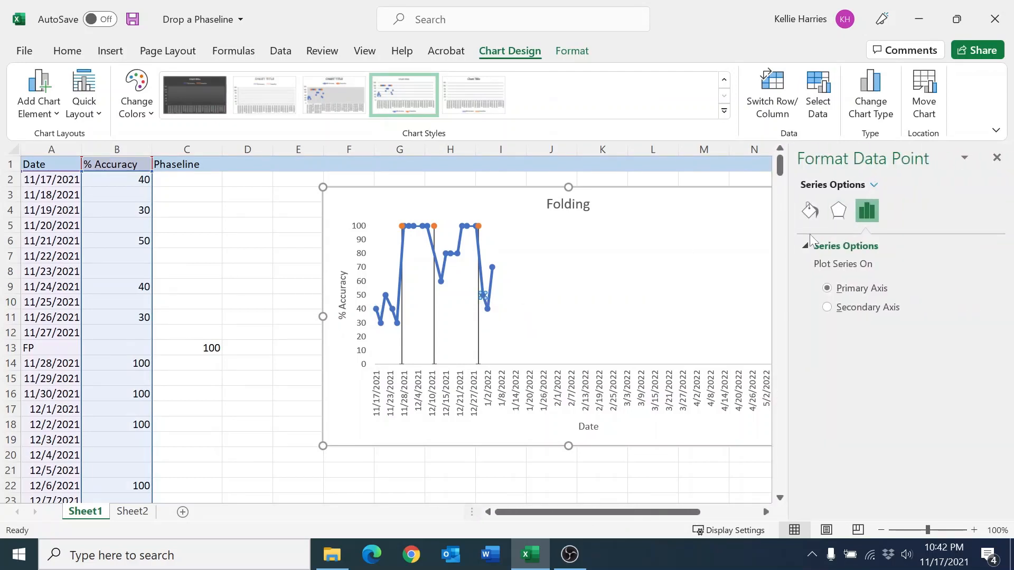
pyautogui.click(809, 211)
pyautogui.click(841, 291)
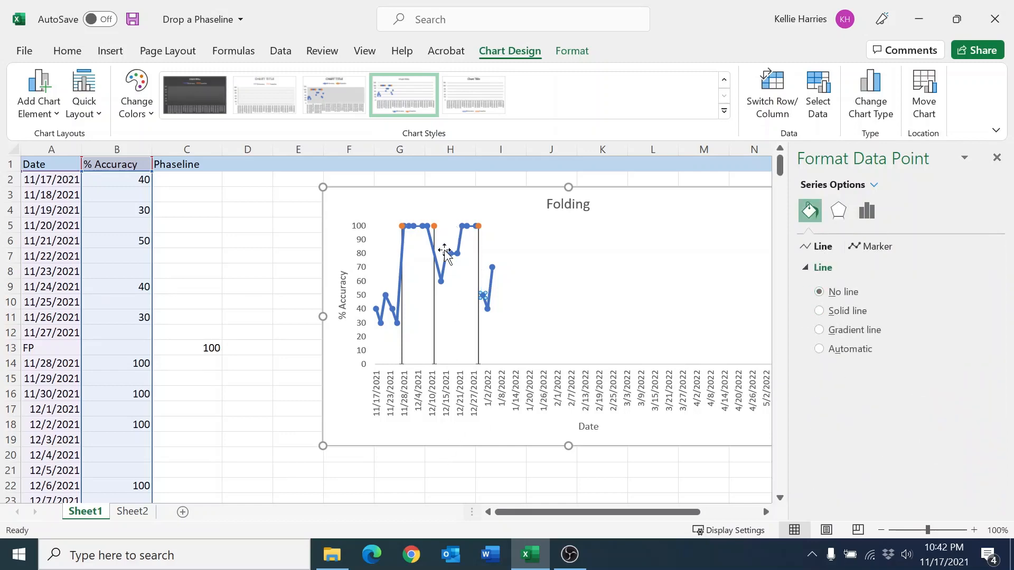
pyautogui.click(442, 283)
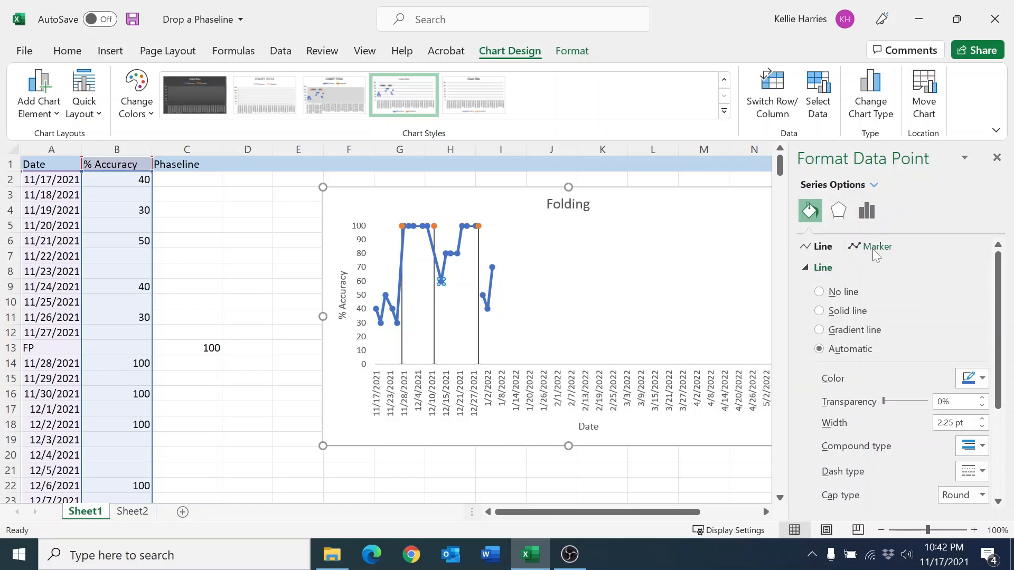
pyautogui.click(849, 293)
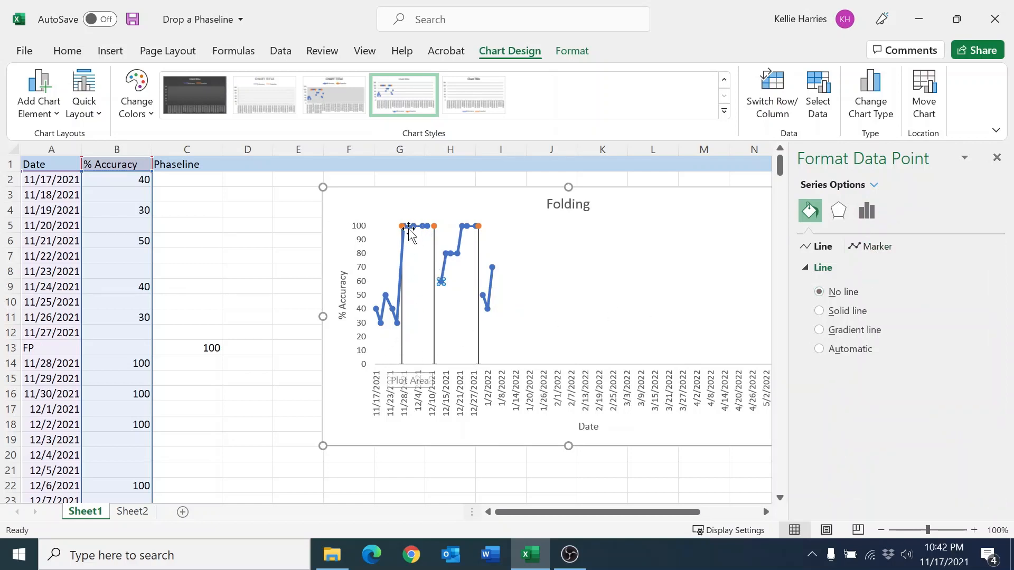
# - Enlarge the Folding chart so it extends to column Q and about row 22
pyautogui.click(410, 227)
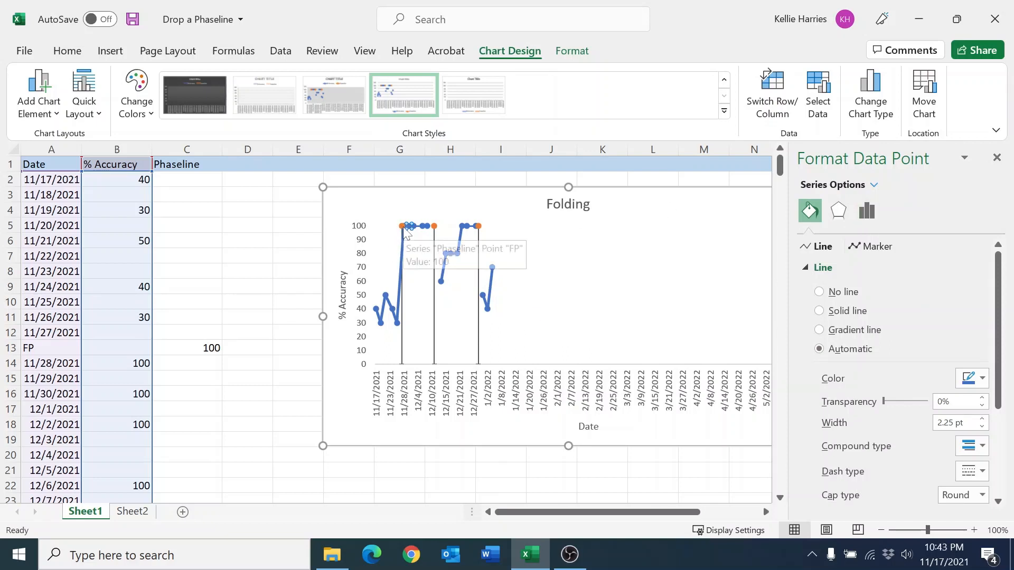
pyautogui.click(997, 155)
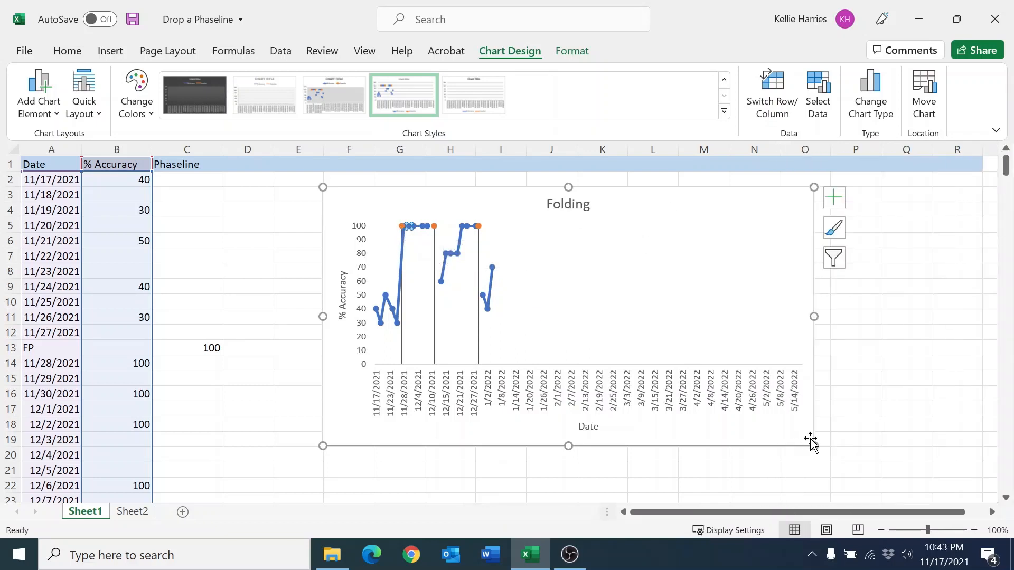
pyautogui.moveTo(814, 446); pyautogui.dragTo(929, 485)
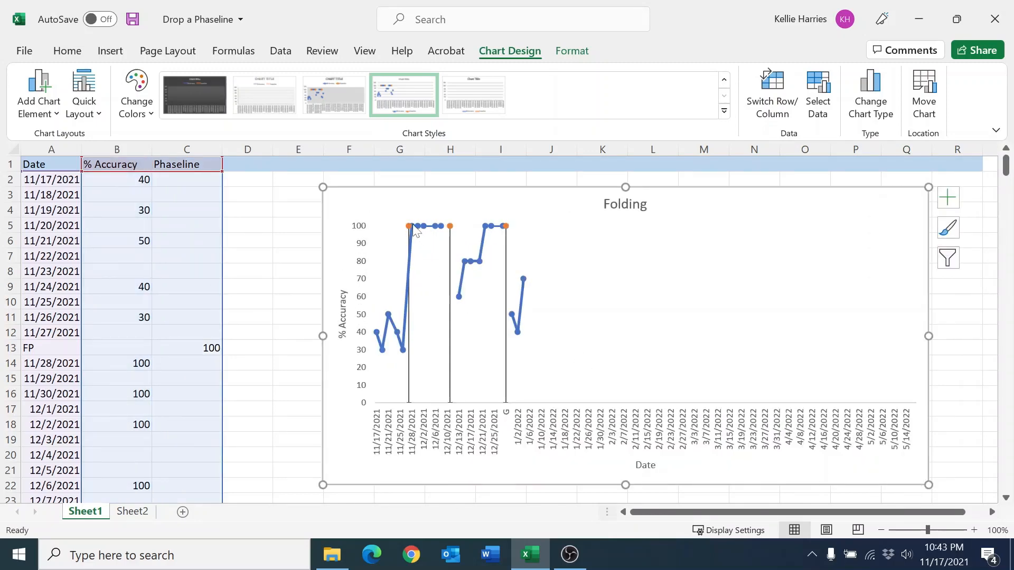
pyautogui.click(419, 236)
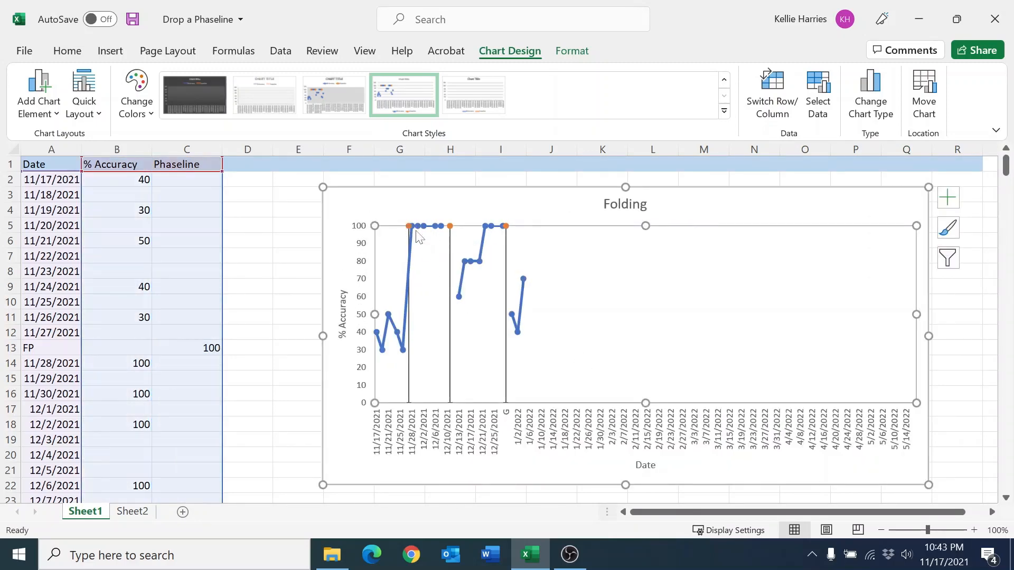
pyautogui.click(413, 227)
pyautogui.click(423, 235)
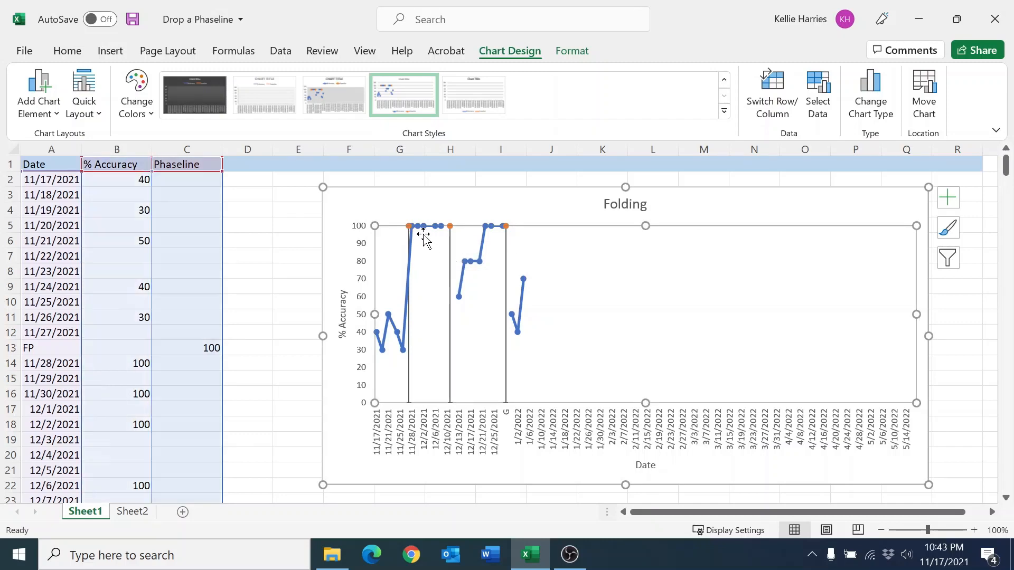
pyautogui.click(412, 227)
pyautogui.click(452, 245)
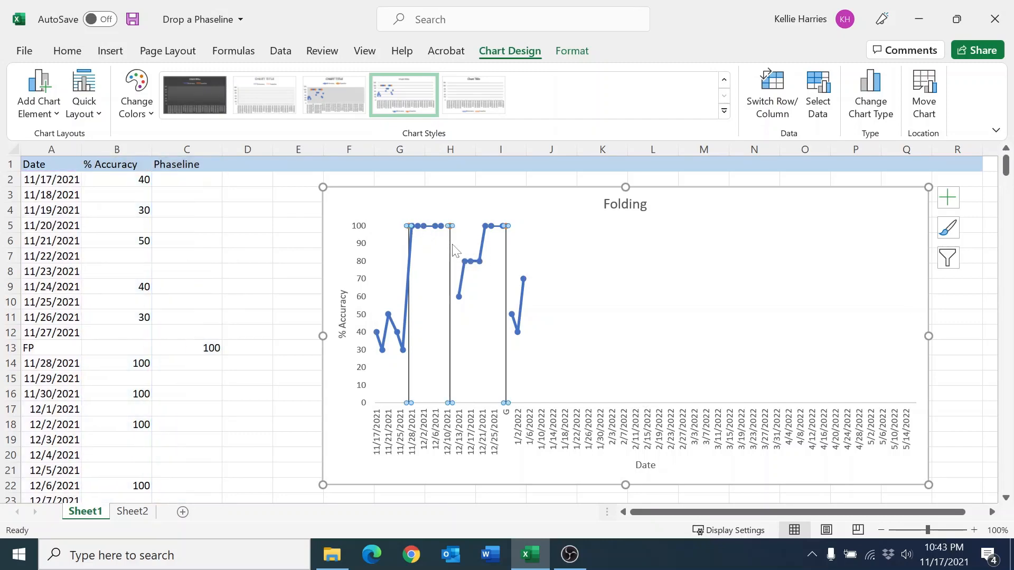
# - Enlarge the Folding chart so it begins at the left edge of column E and reaches past row 22
pyautogui.moveTo(322, 485); pyautogui.dragTo(300, 496)
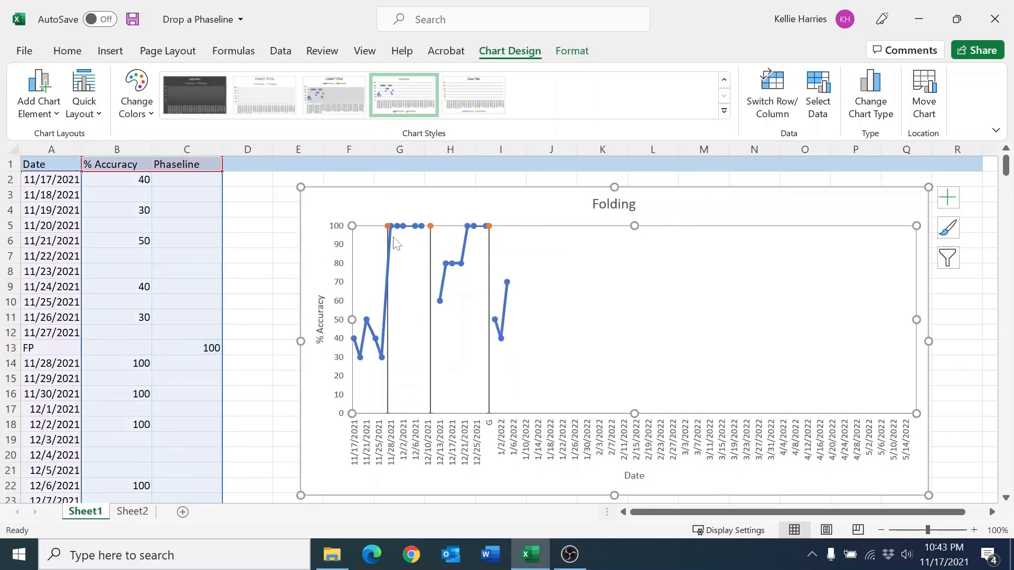
pyautogui.click(394, 234)
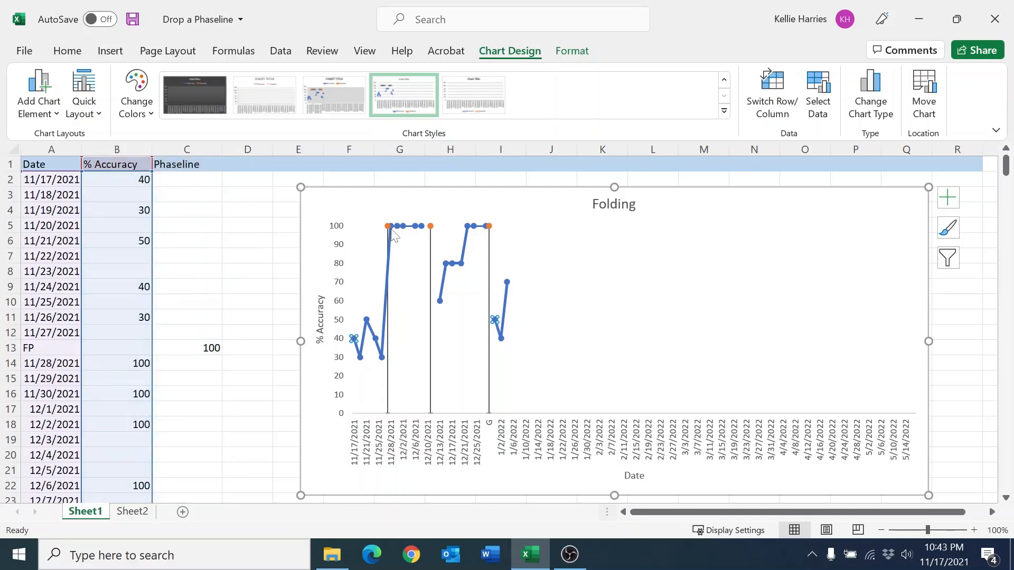
pyautogui.click(395, 235)
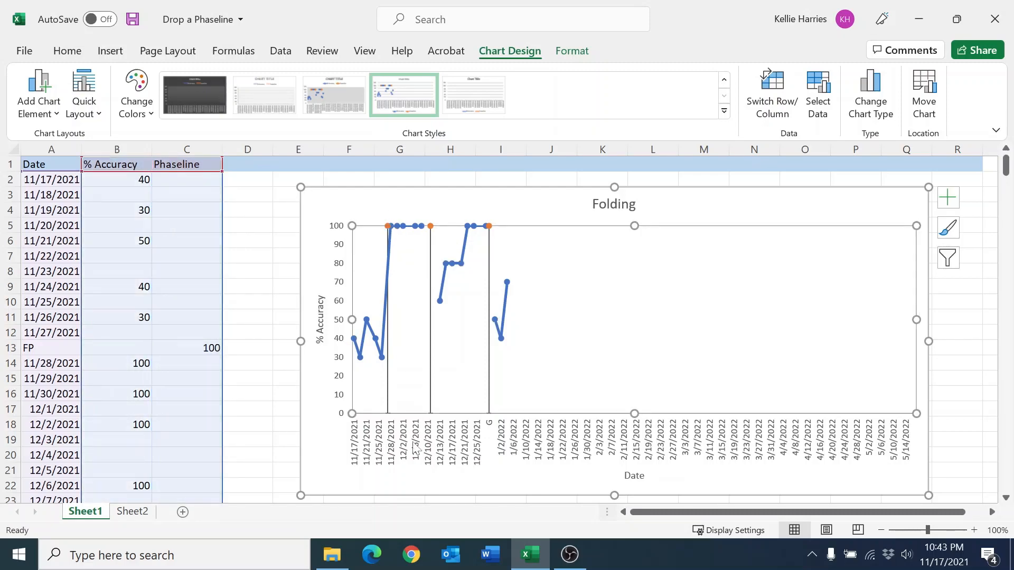
pyautogui.moveTo(300, 187); pyautogui.dragTo(285, 181)
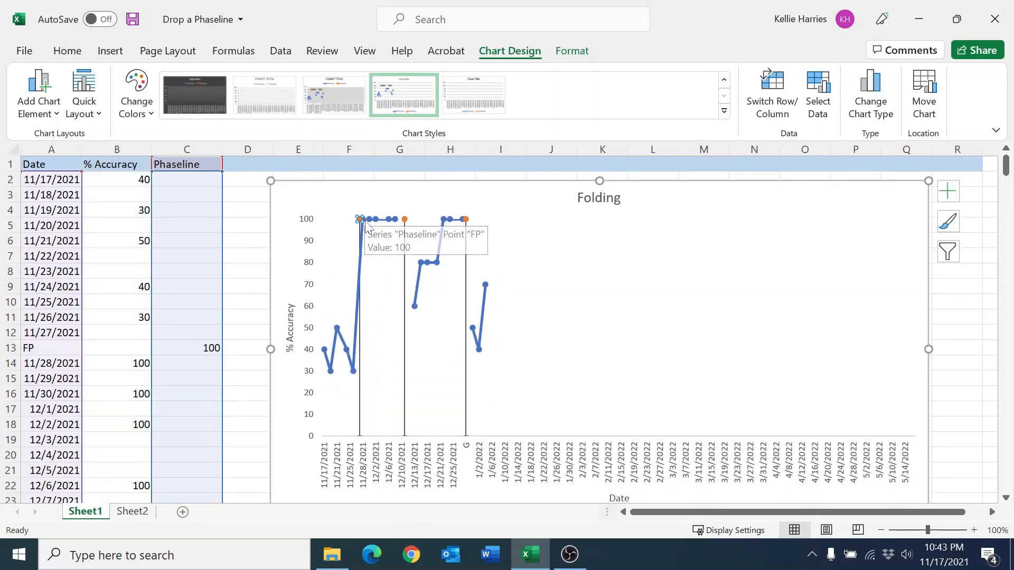
# - Apply No line to the first % Accuracy point after the FP phaseline, breaking the data path there
pyautogui.click(365, 223)
pyautogui.click(364, 220)
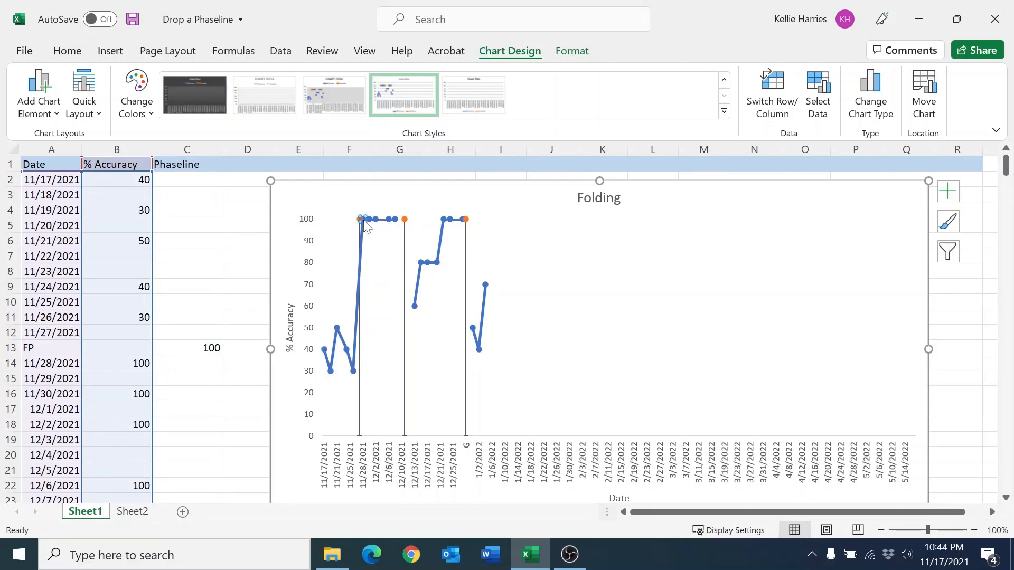
pyautogui.click(363, 221)
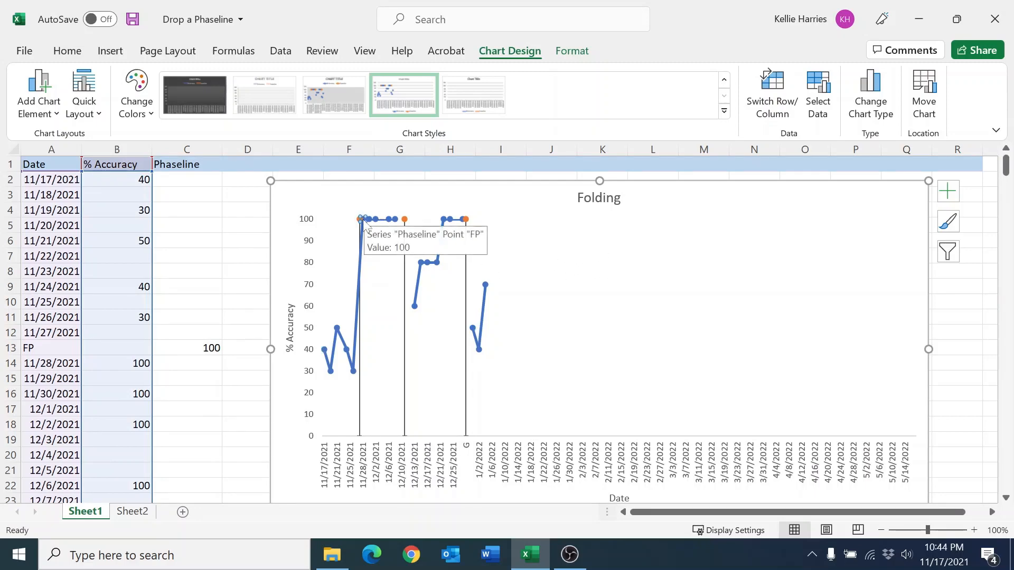
pyautogui.doubleClick(363, 220)
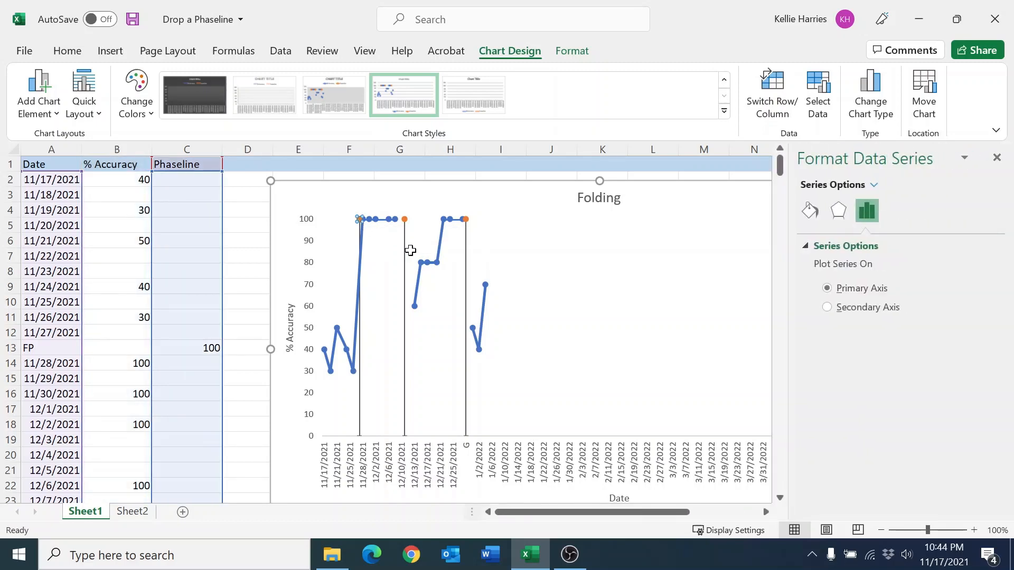
pyautogui.click(370, 231)
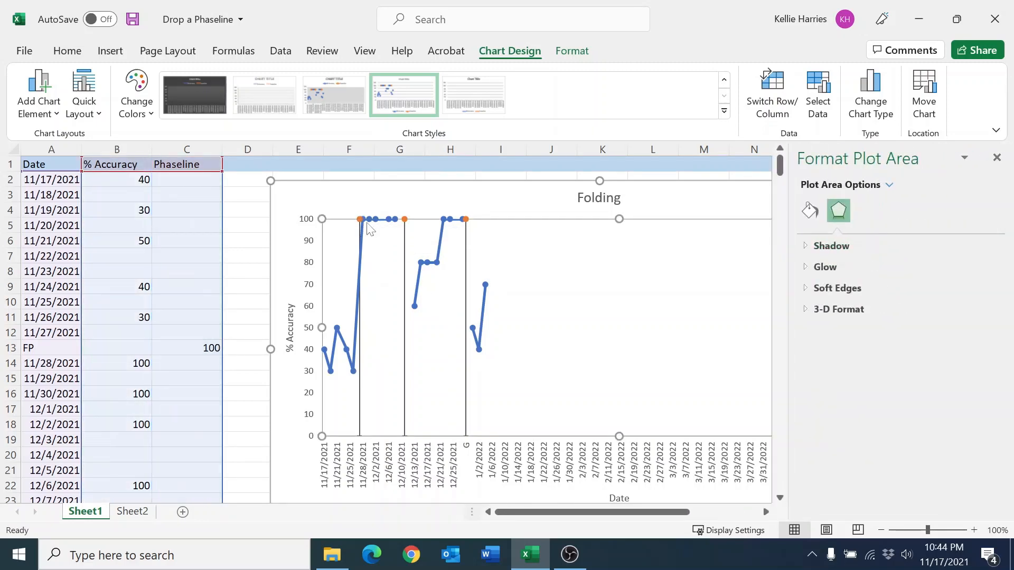
pyautogui.click(363, 220)
pyautogui.click(379, 235)
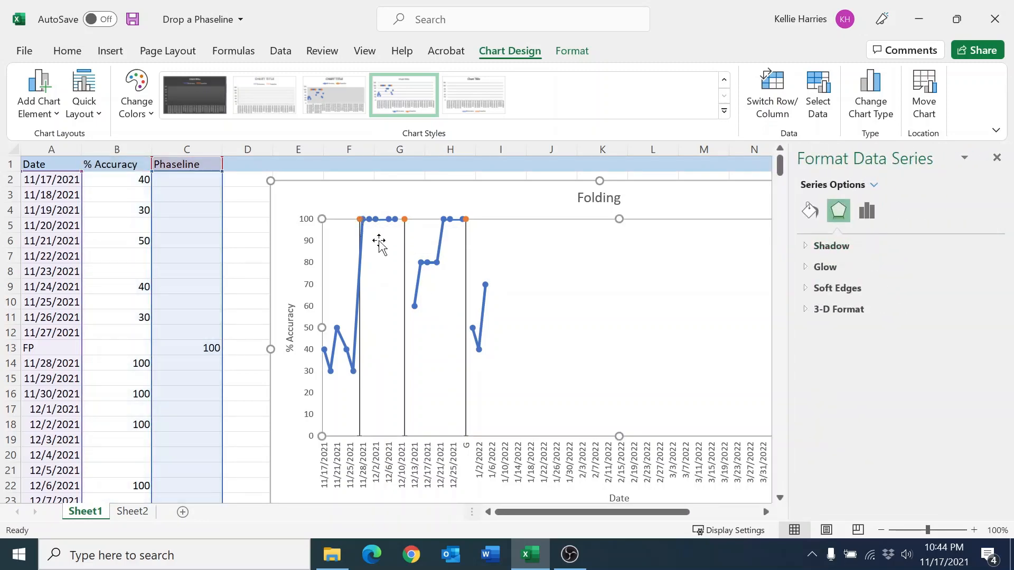
pyautogui.click(363, 219)
pyautogui.click(363, 219)
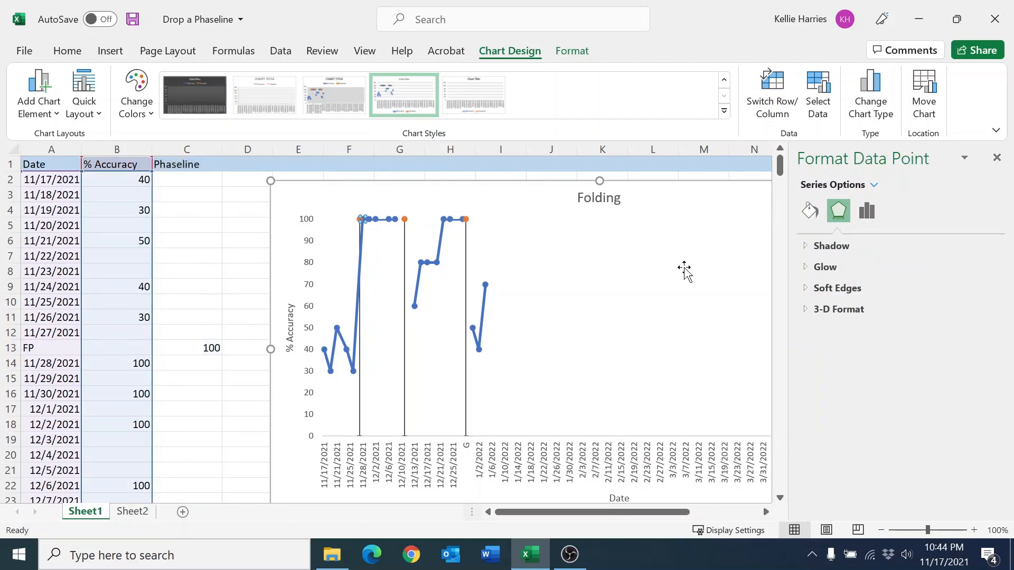
pyautogui.click(815, 216)
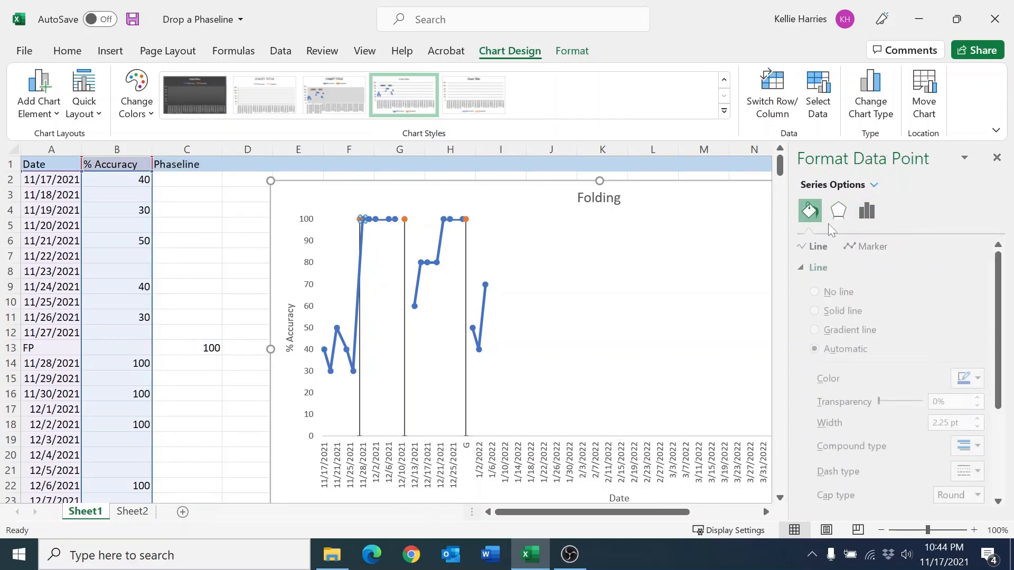
pyautogui.click(823, 292)
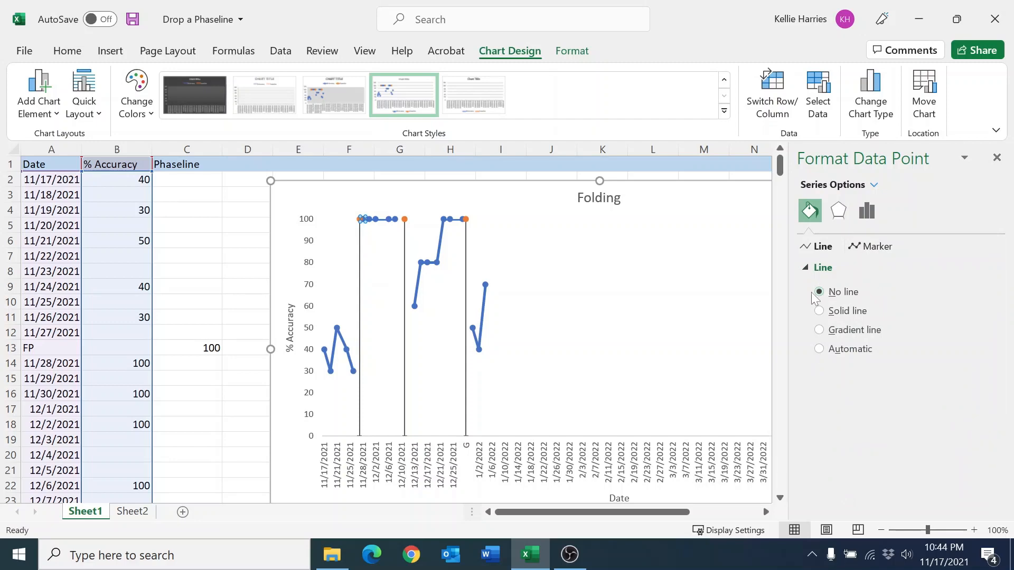
pyautogui.click(996, 158)
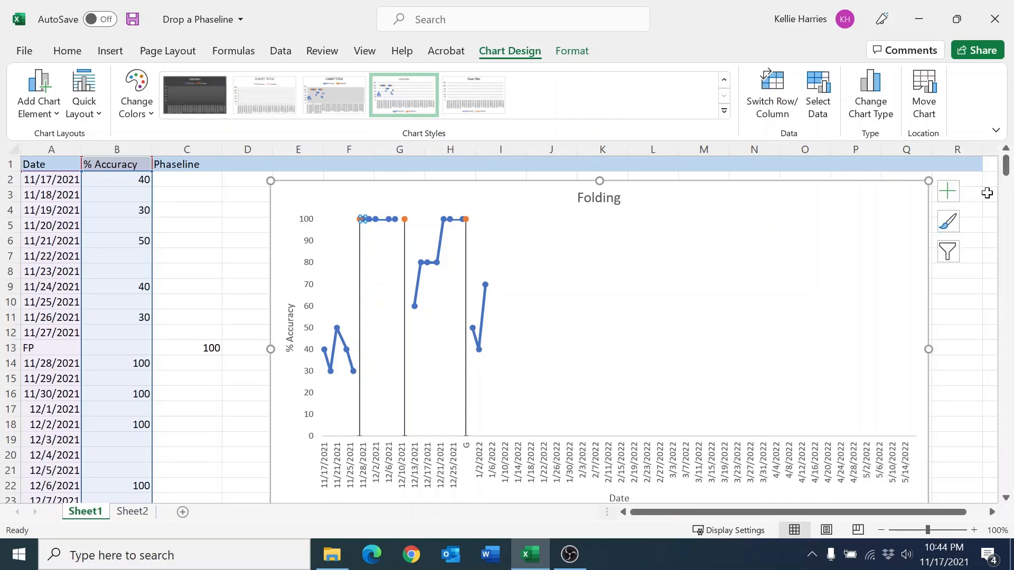
pyautogui.click(964, 272)
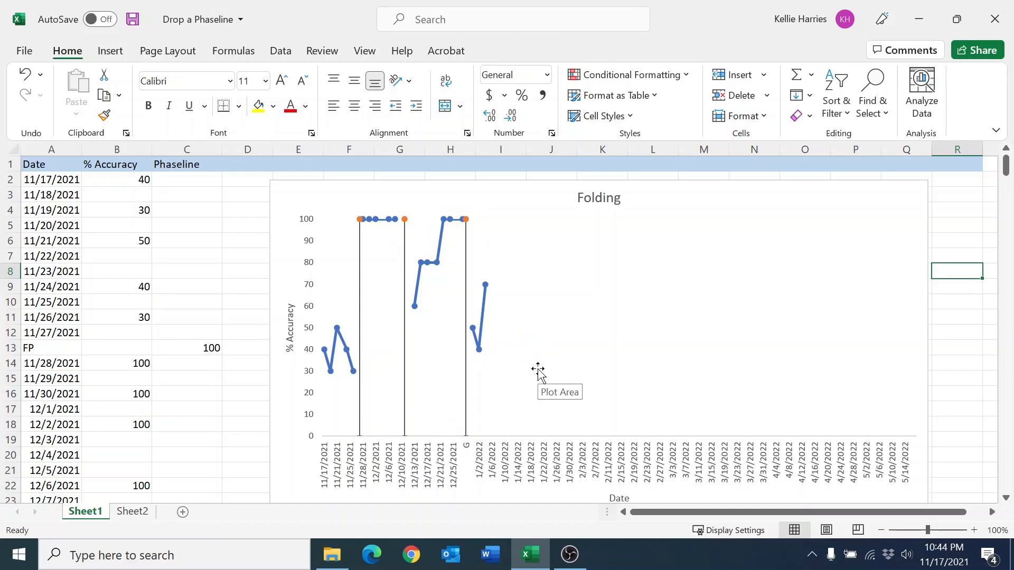
# - Shorten the Folding chart's data range to =Sheet1!$A$1:$C$85
pyautogui.click(538, 370)
pyautogui.rightClick(539, 369)
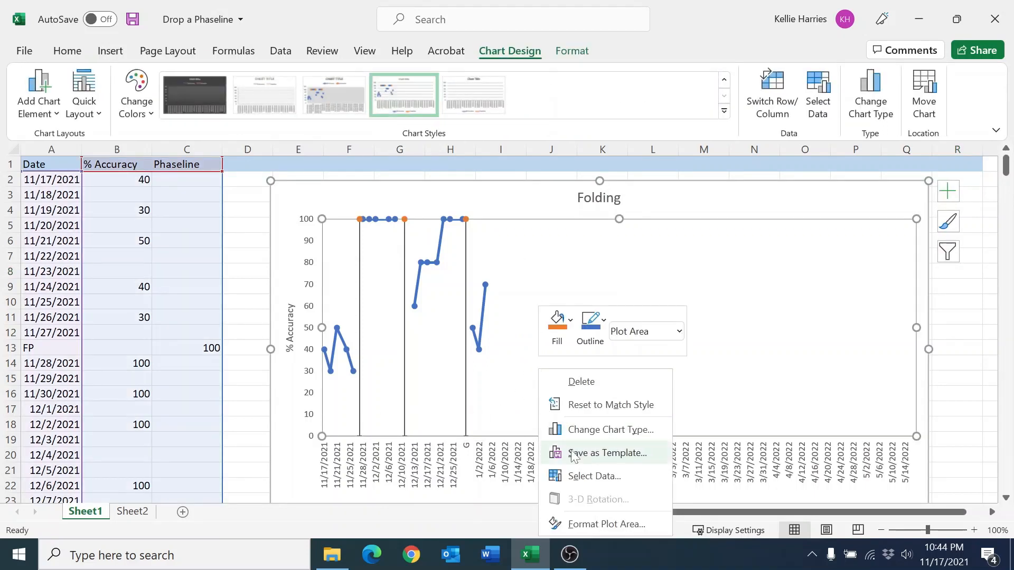
pyautogui.click(586, 476)
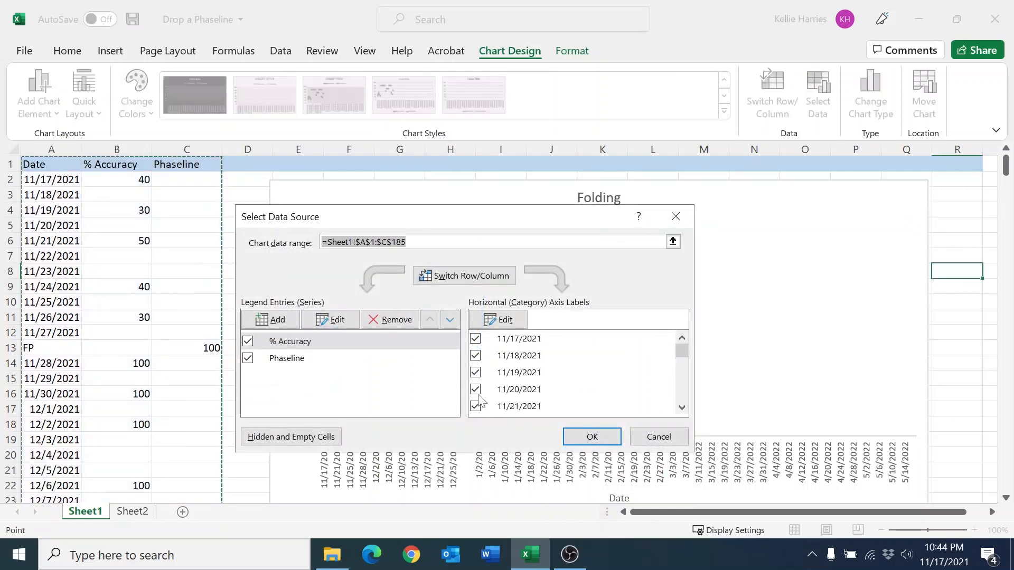
pyautogui.click(397, 242)
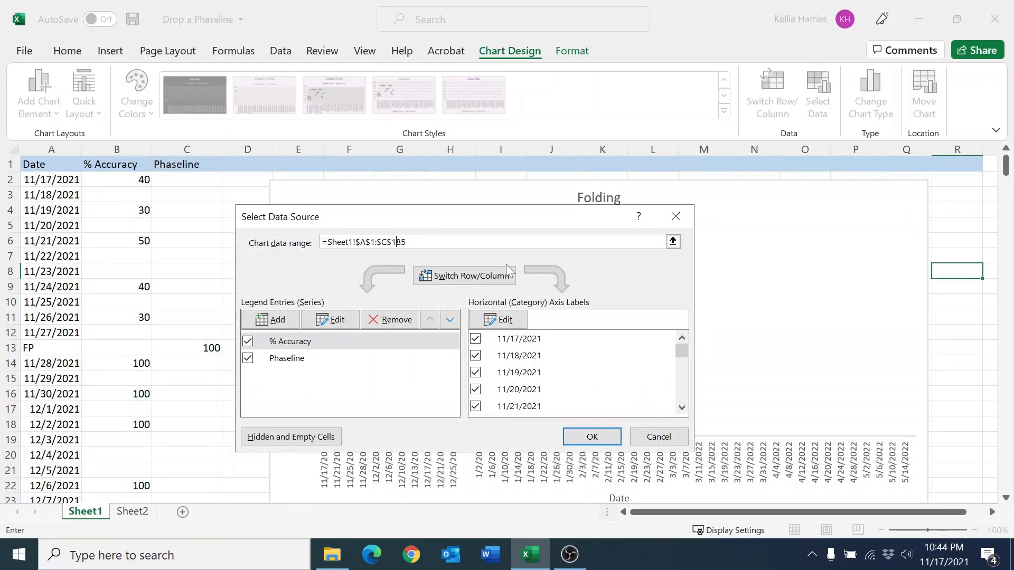
pyautogui.press('Return')
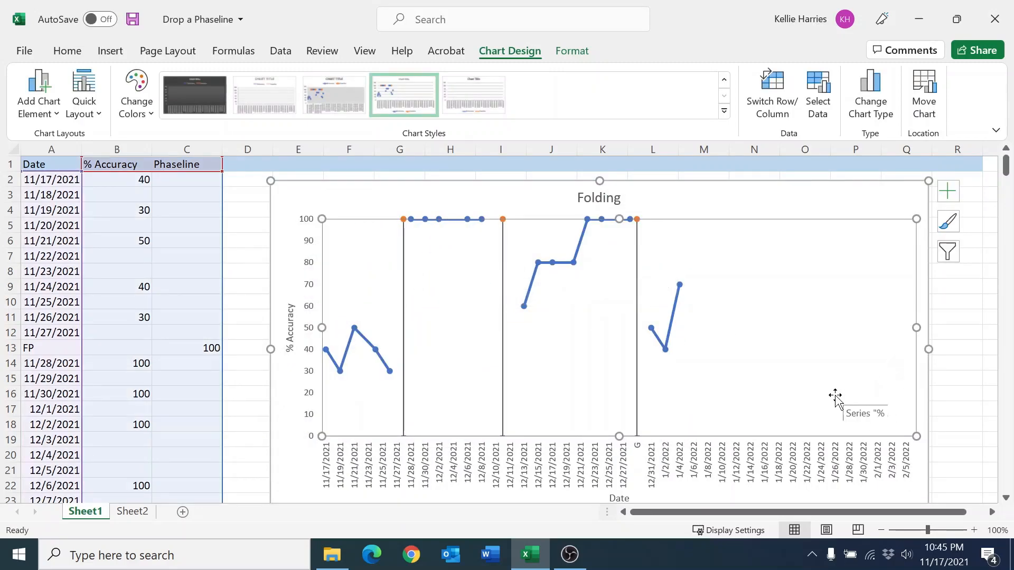
# - Set the Date axis labels to a specified interval unit of 1 so that every date and phaseline name is labelled
pyautogui.click(539, 464)
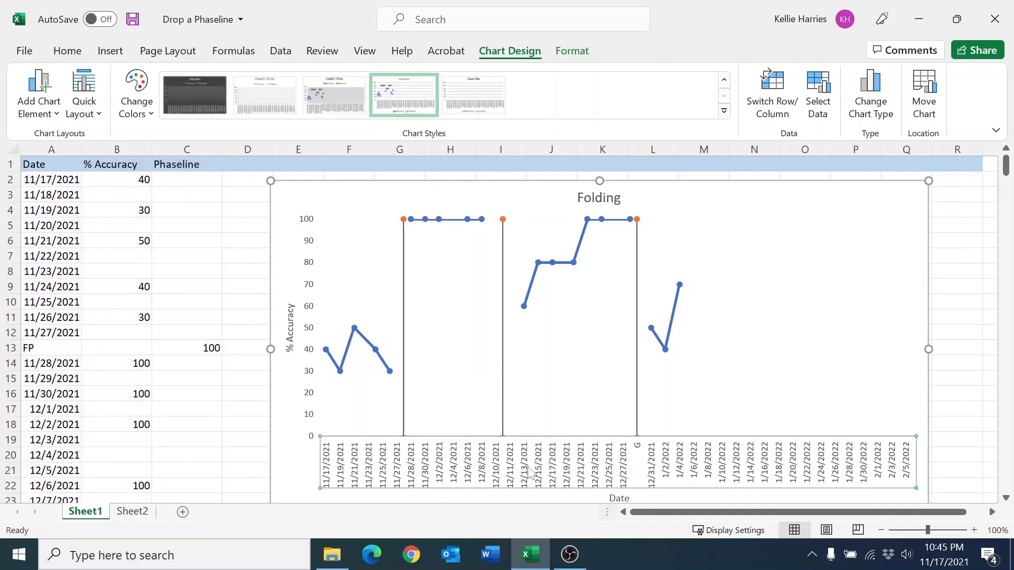
pyautogui.doubleClick(530, 470)
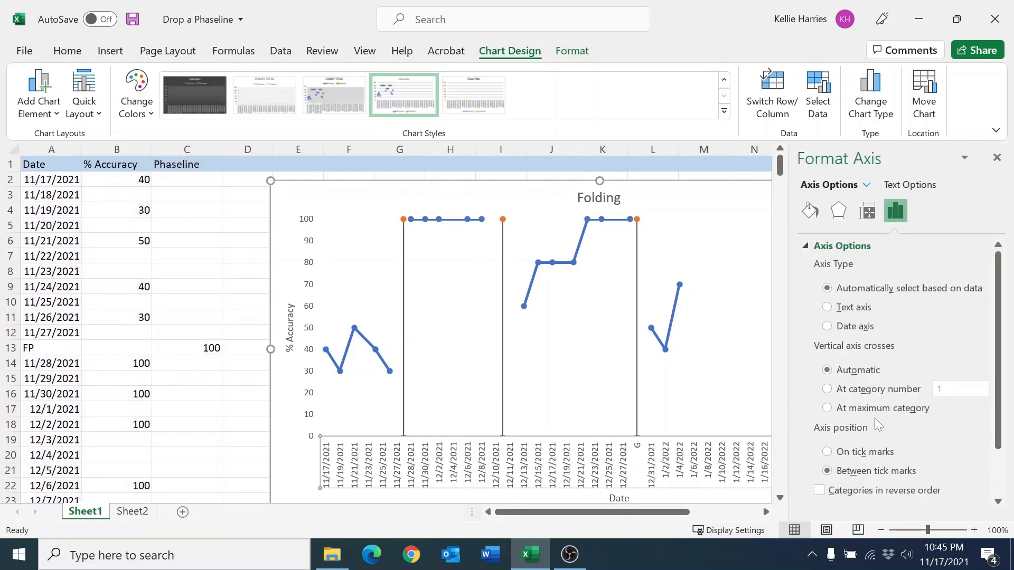
pyautogui.scroll(-2, 866, 398)
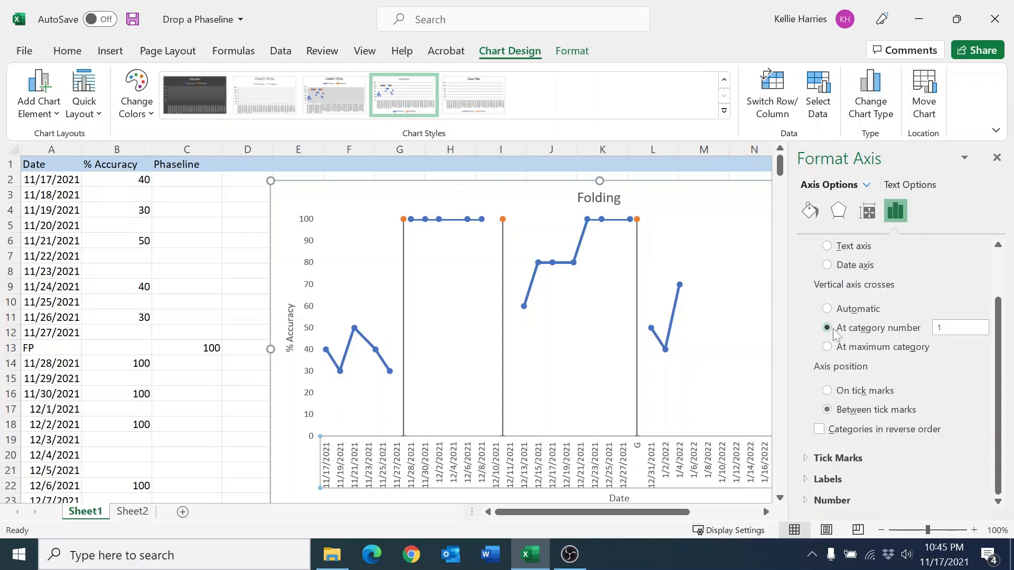
pyautogui.scroll(1, 837, 364)
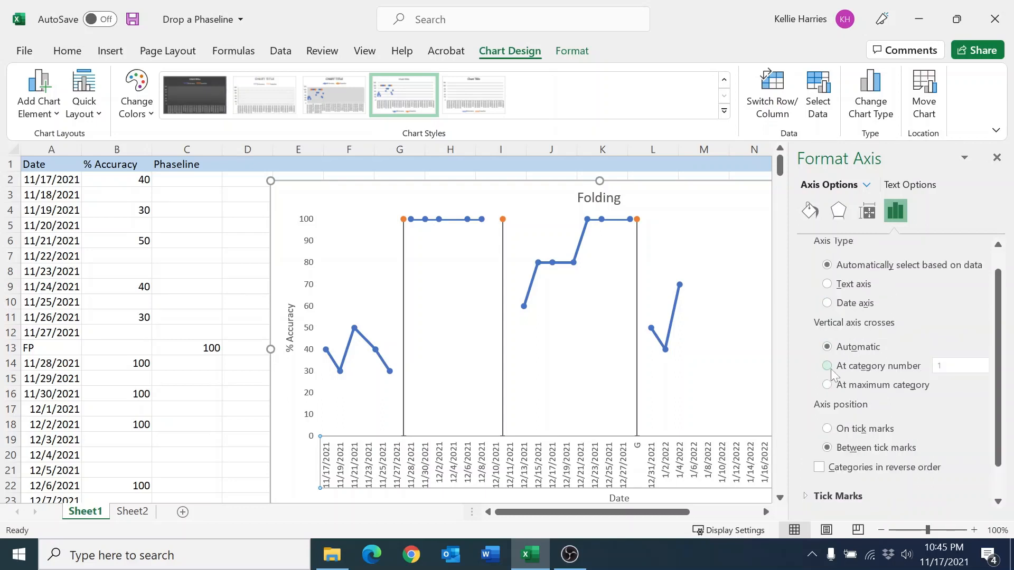
pyautogui.scroll(-1, 837, 370)
pyautogui.click(824, 478)
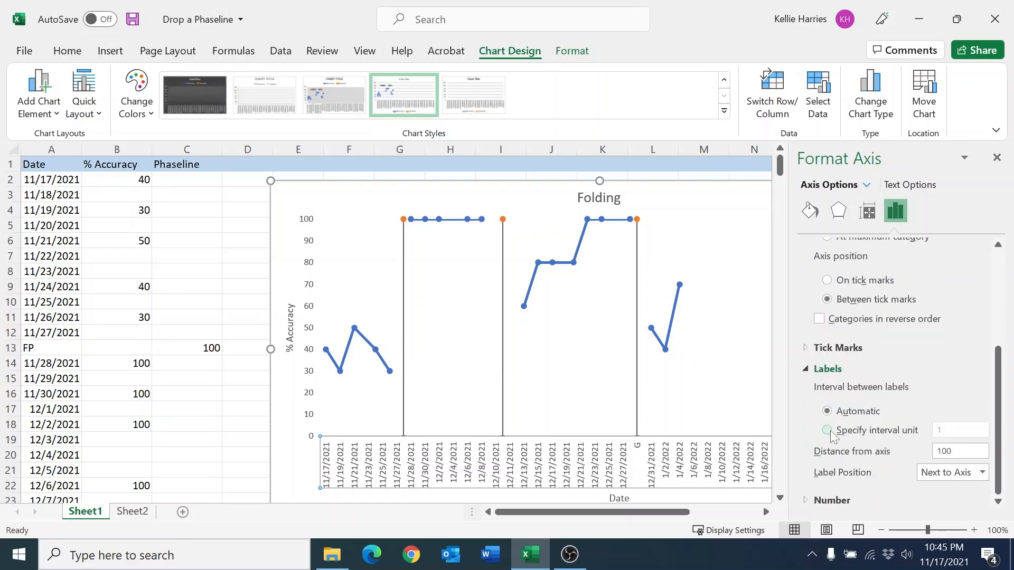
pyautogui.click(827, 431)
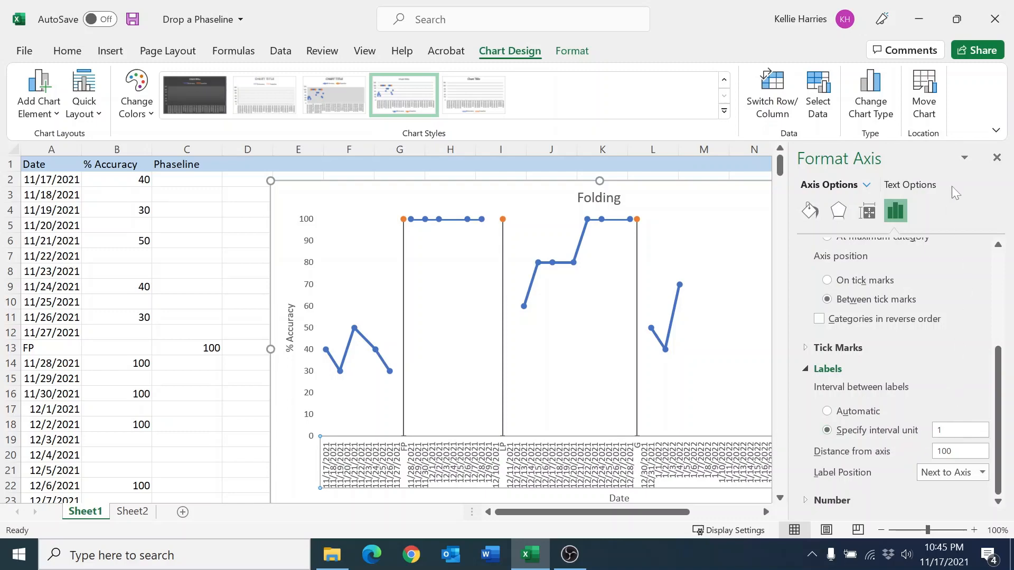
pyautogui.click(997, 158)
pyautogui.scroll(-1, 964, 358)
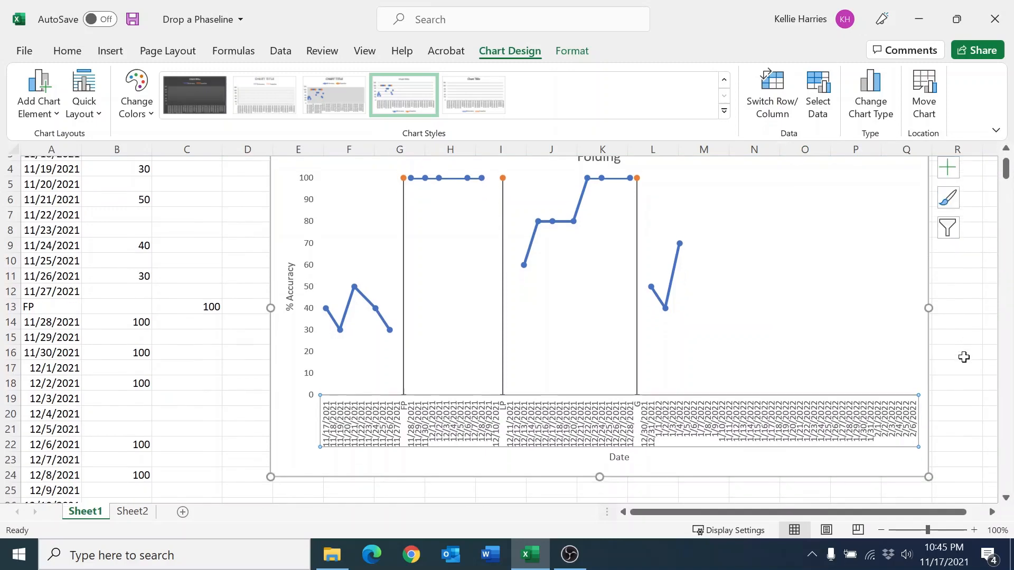
pyautogui.click(964, 359)
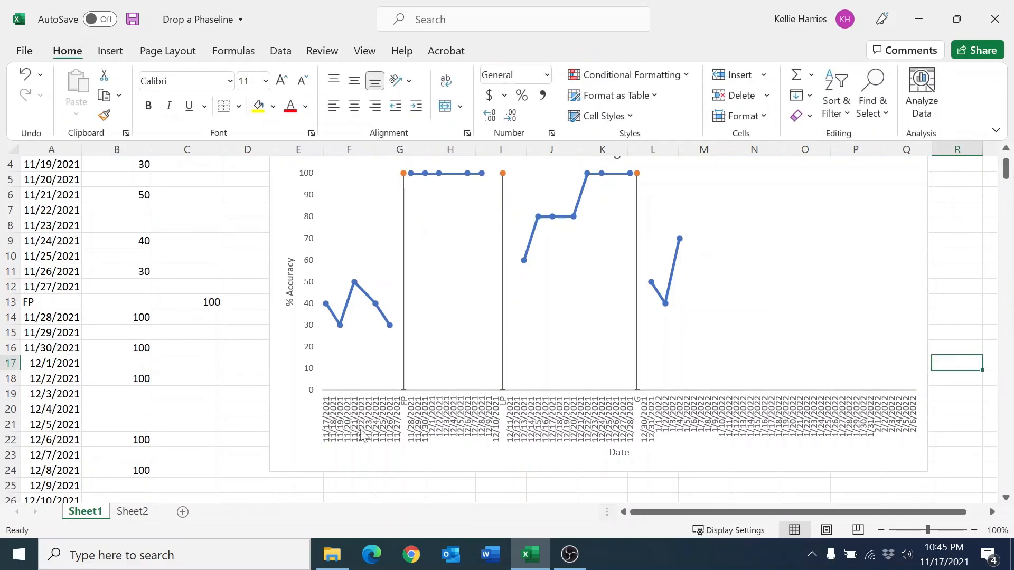
pyautogui.click(201, 423)
pyautogui.scroll(1, 226, 434)
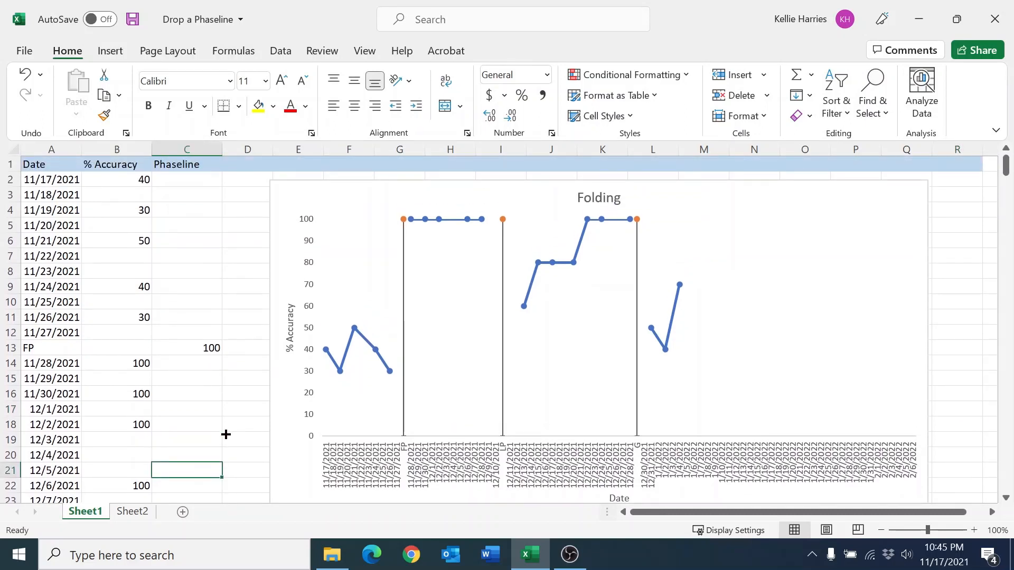